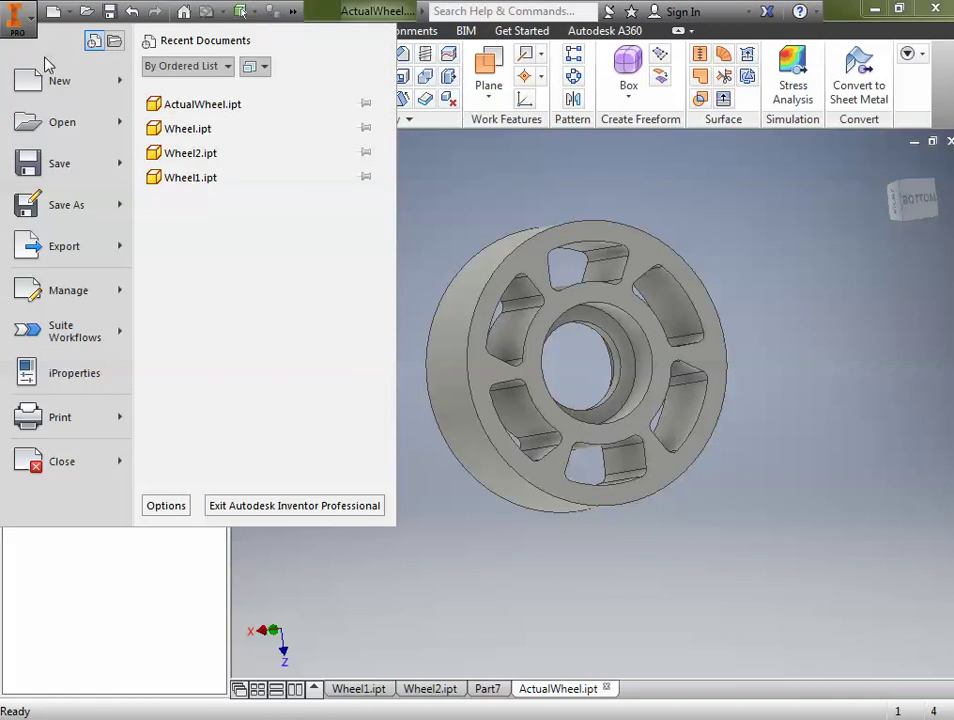
# Create a new metric part from the Standard (mm).ipt template
pyautogui.click(46, 79)
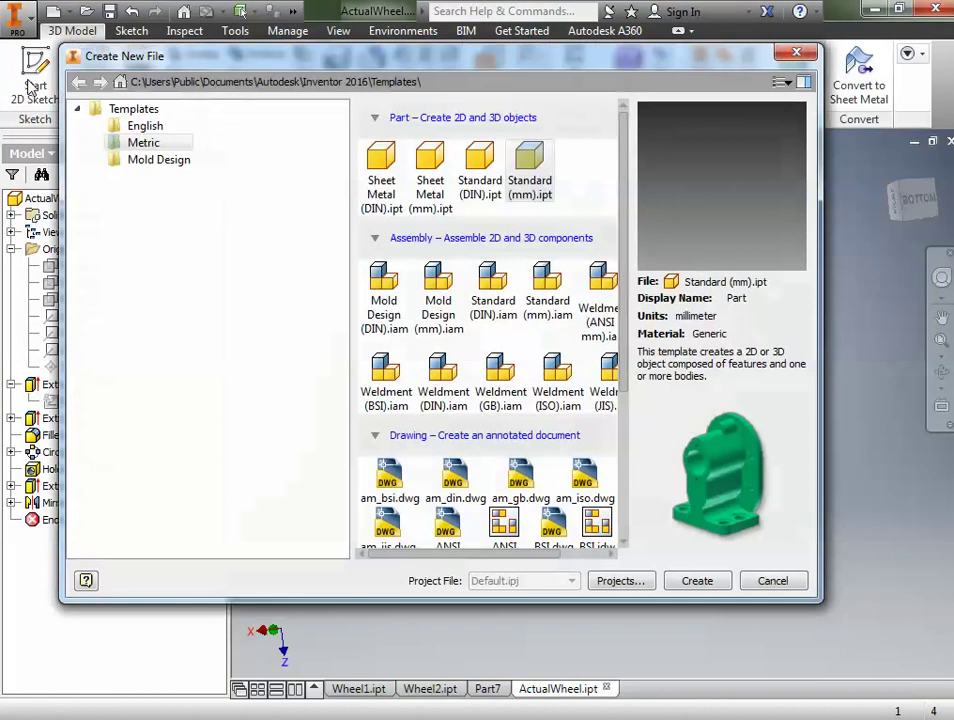
pyautogui.click(142, 144)
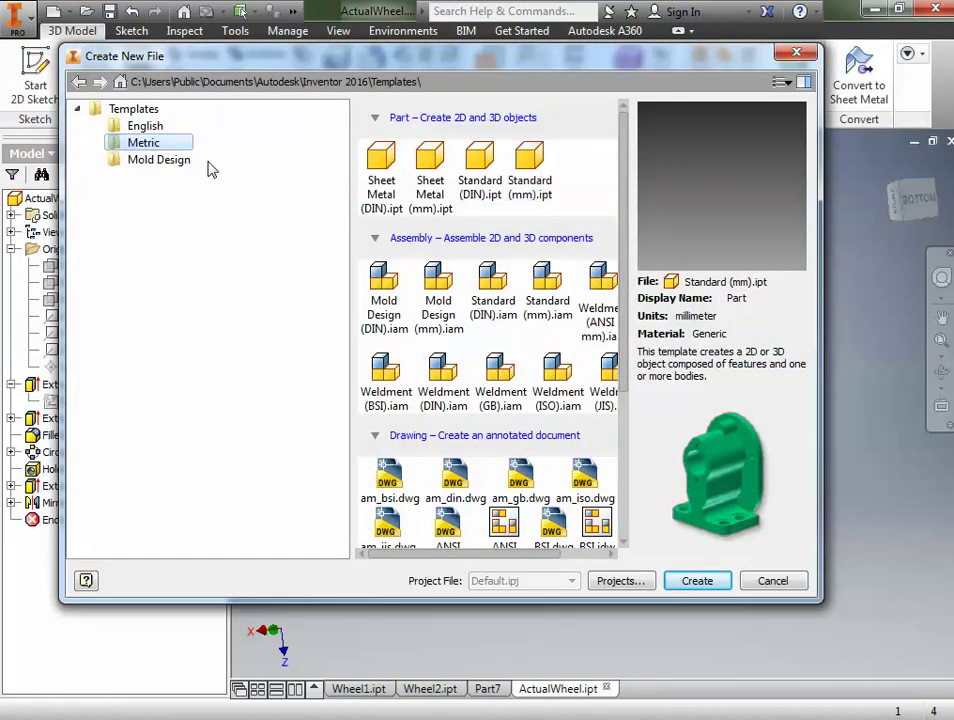
pyautogui.click(530, 165)
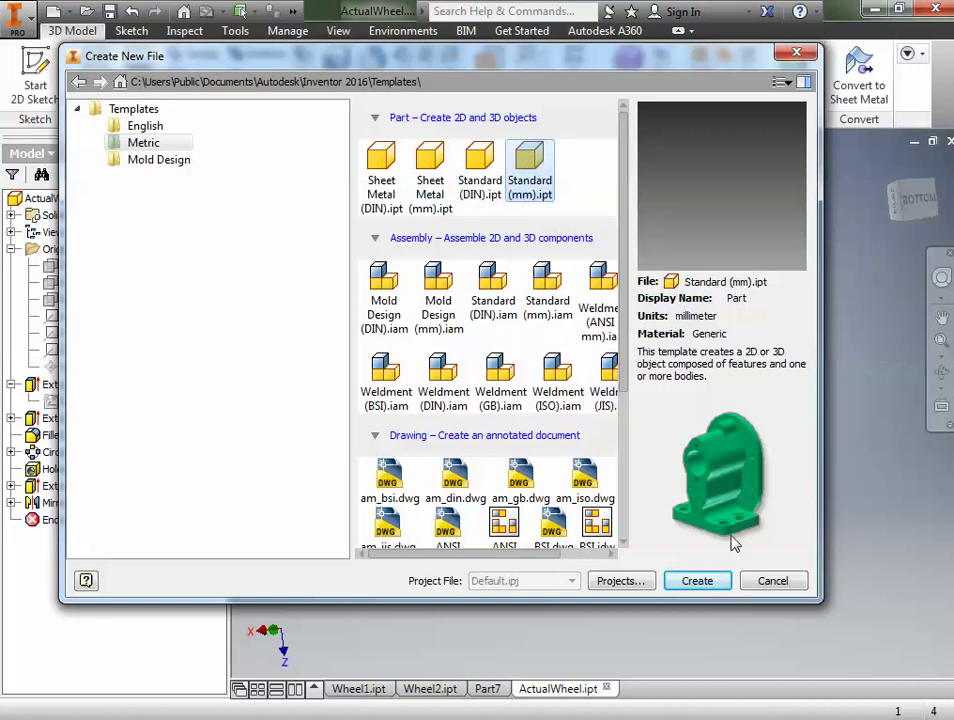
pyautogui.click(697, 581)
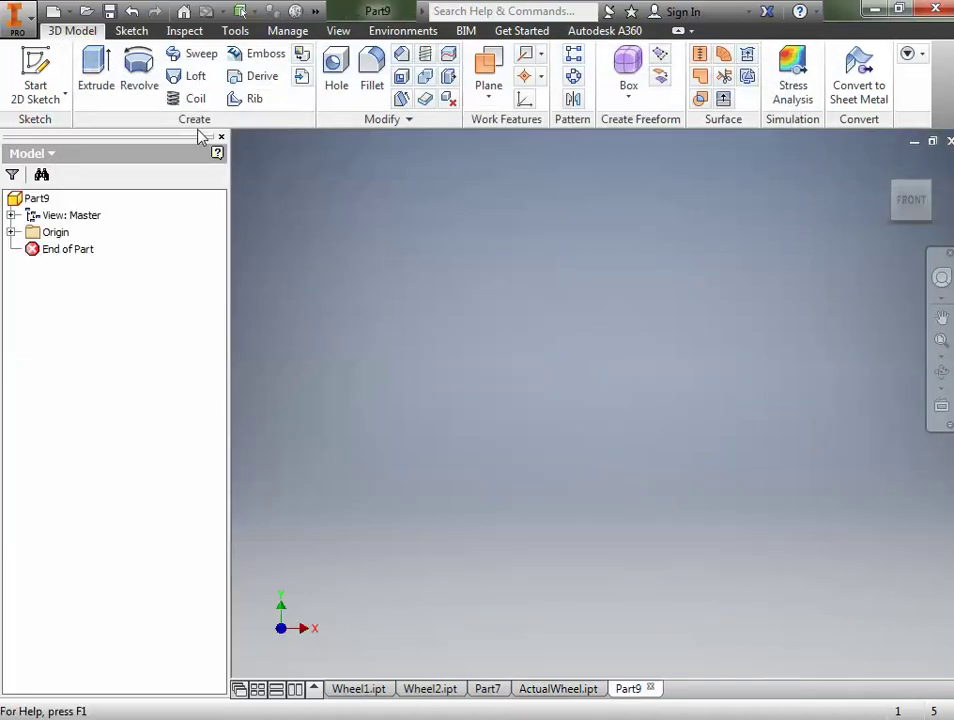
# On the XZ plane, sketch a 70 mm diameter circle centred on the origin and finish the sketch
pyautogui.click(36, 104)
pyautogui.click(47, 128)
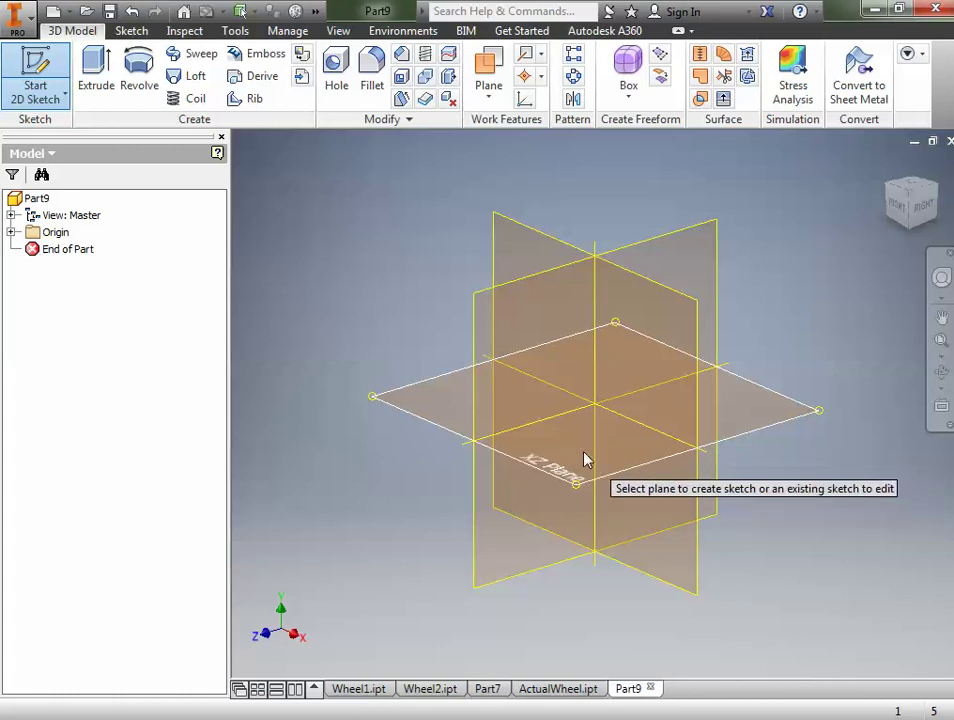
pyautogui.click(585, 459)
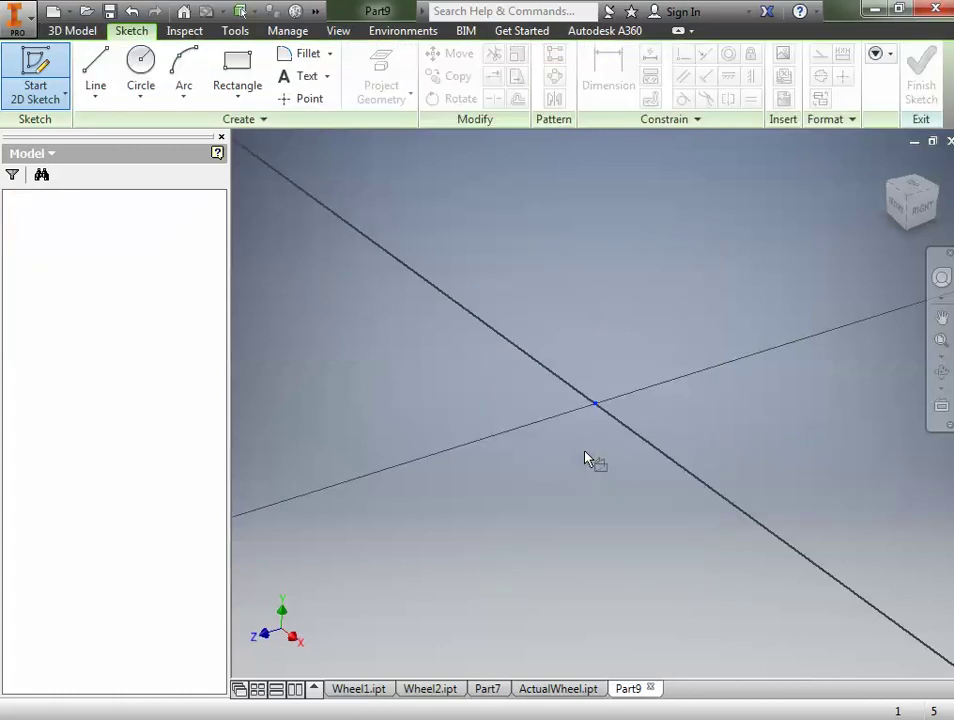
pyautogui.click(139, 100)
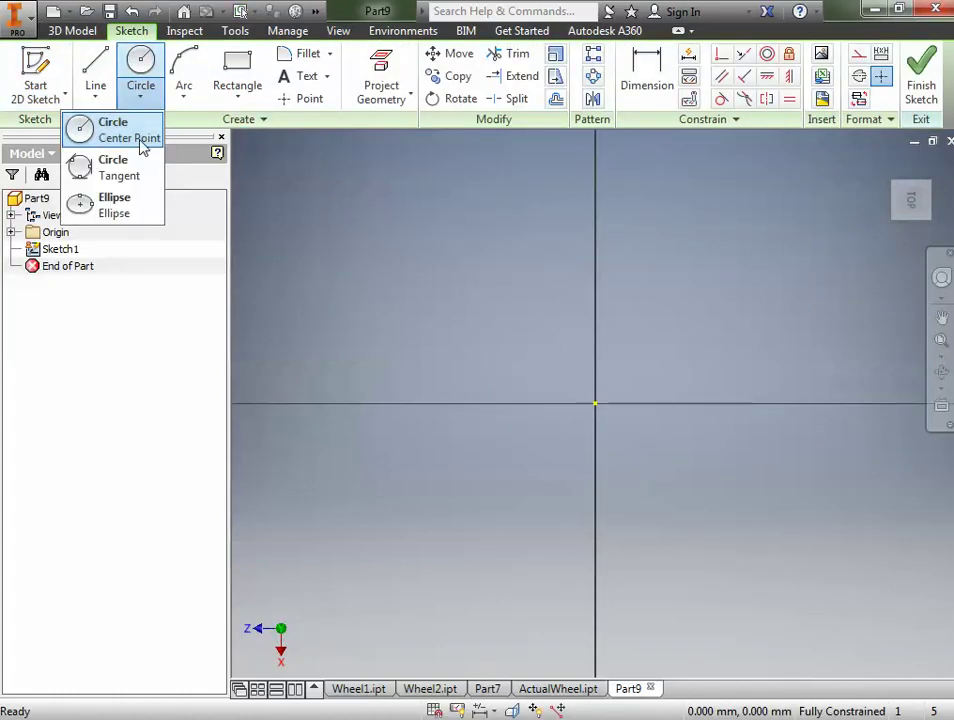
pyautogui.click(143, 143)
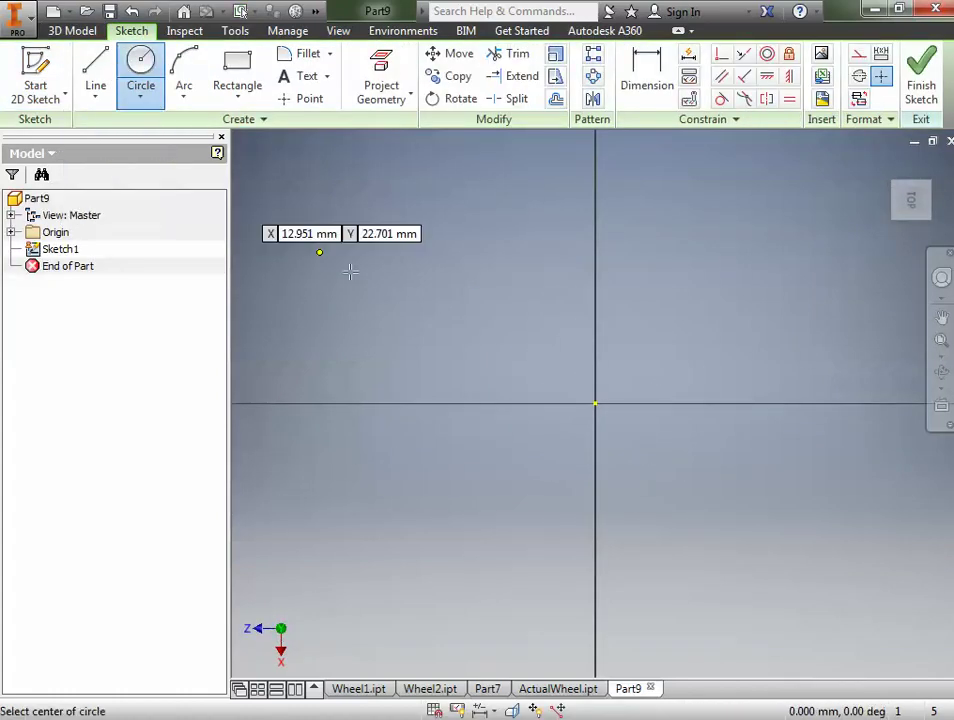
pyautogui.click(595, 403)
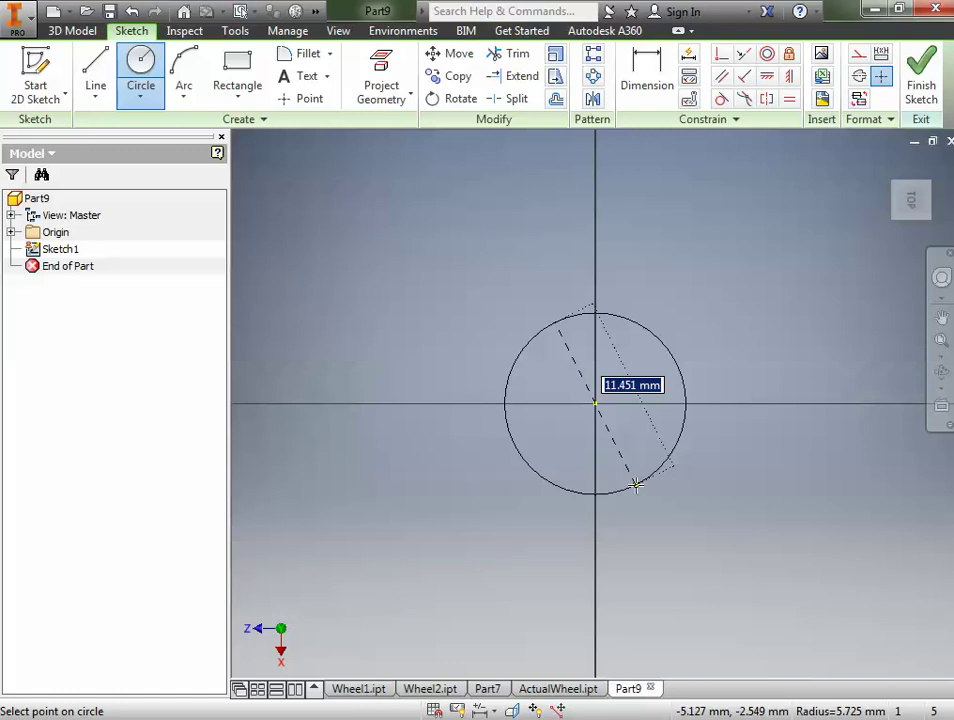
pyautogui.write('70')
pyautogui.press('Return')
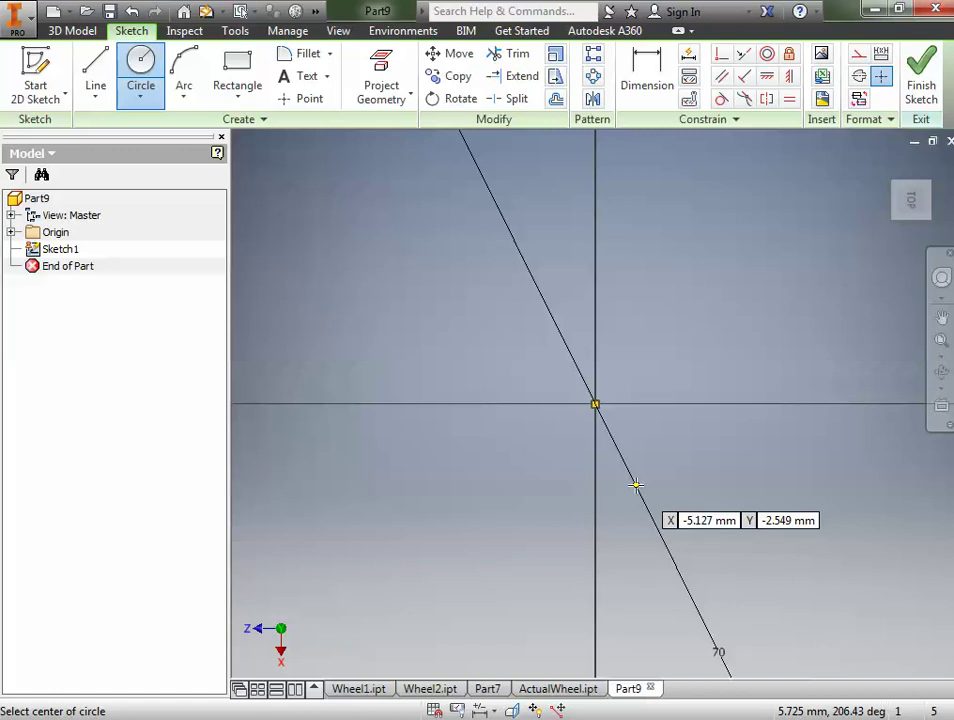
pyautogui.scroll(-5, 640, 484)
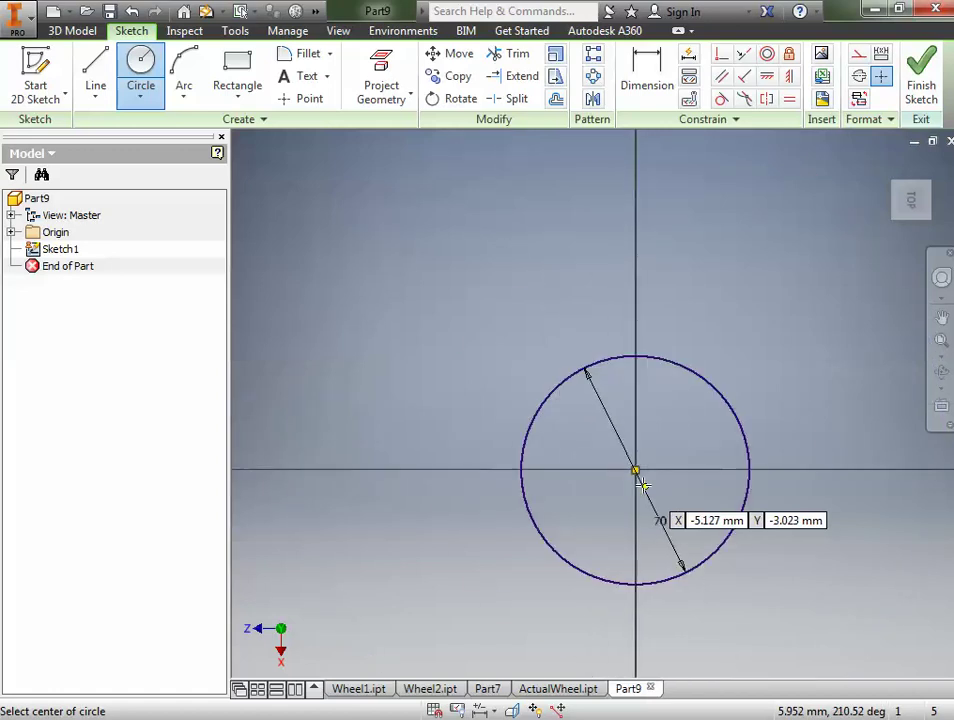
pyautogui.scroll(3, 643, 485)
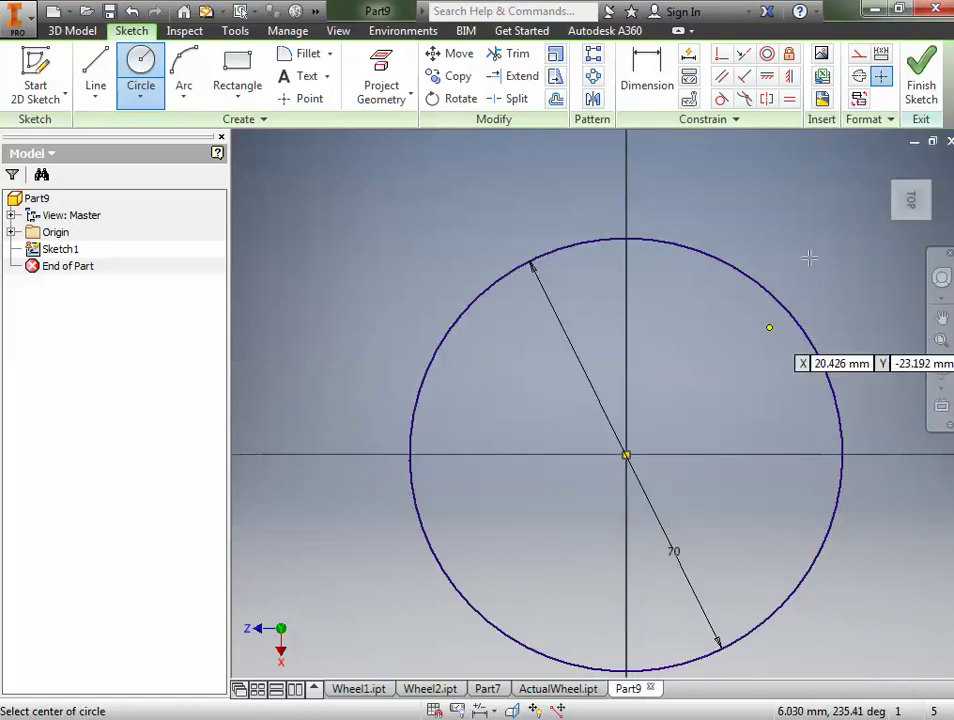
pyautogui.click(921, 100)
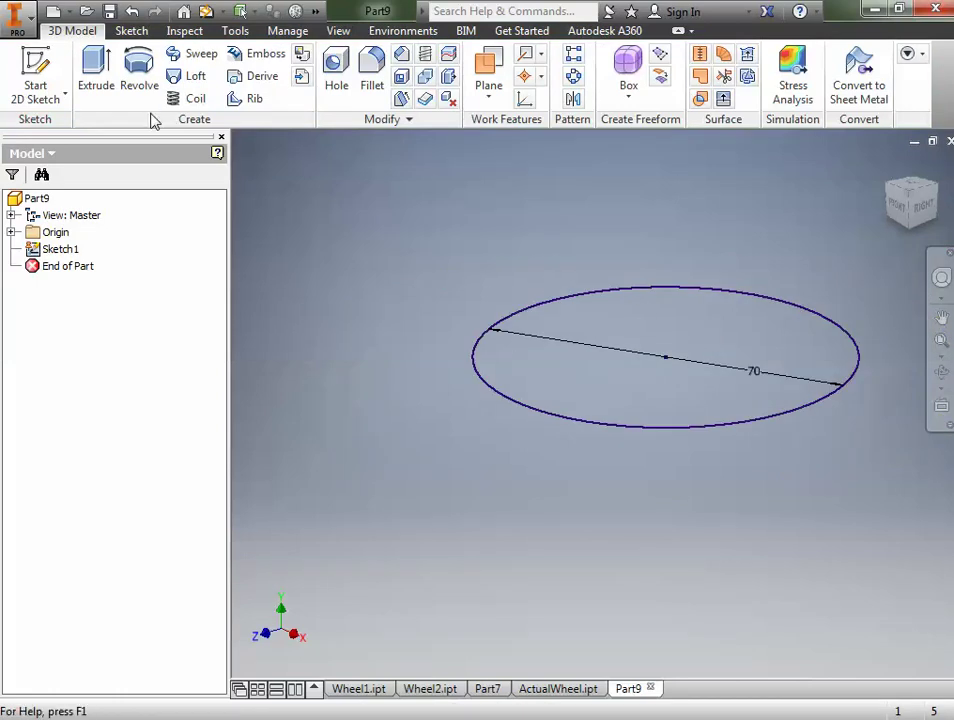
# Extrude the circle 24 mm into a solid disc
pyautogui.click(103, 94)
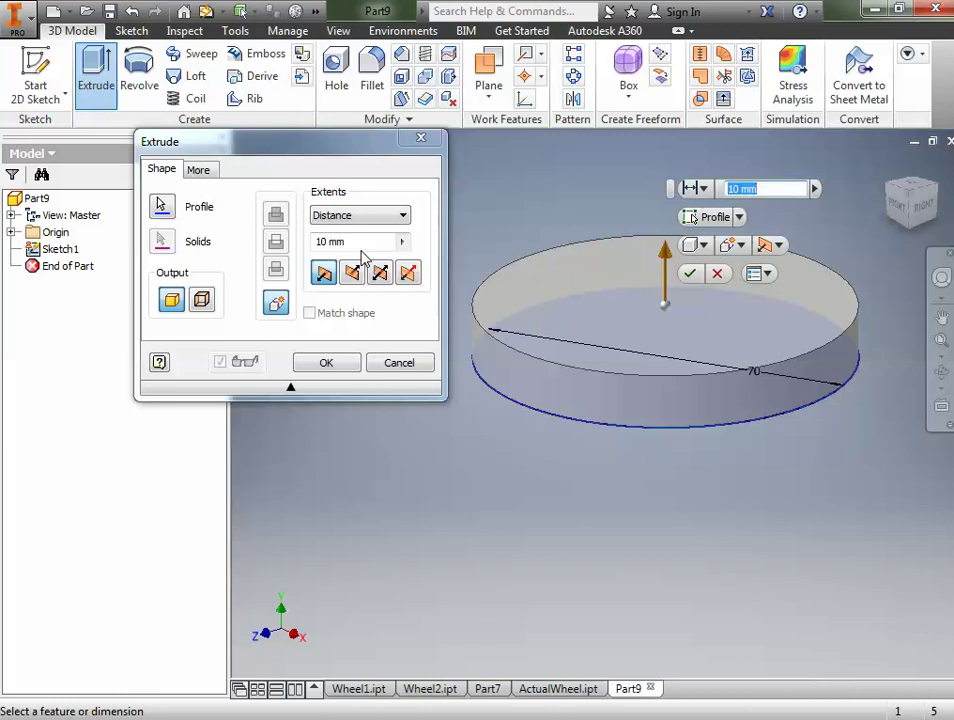
pyautogui.click(322, 242)
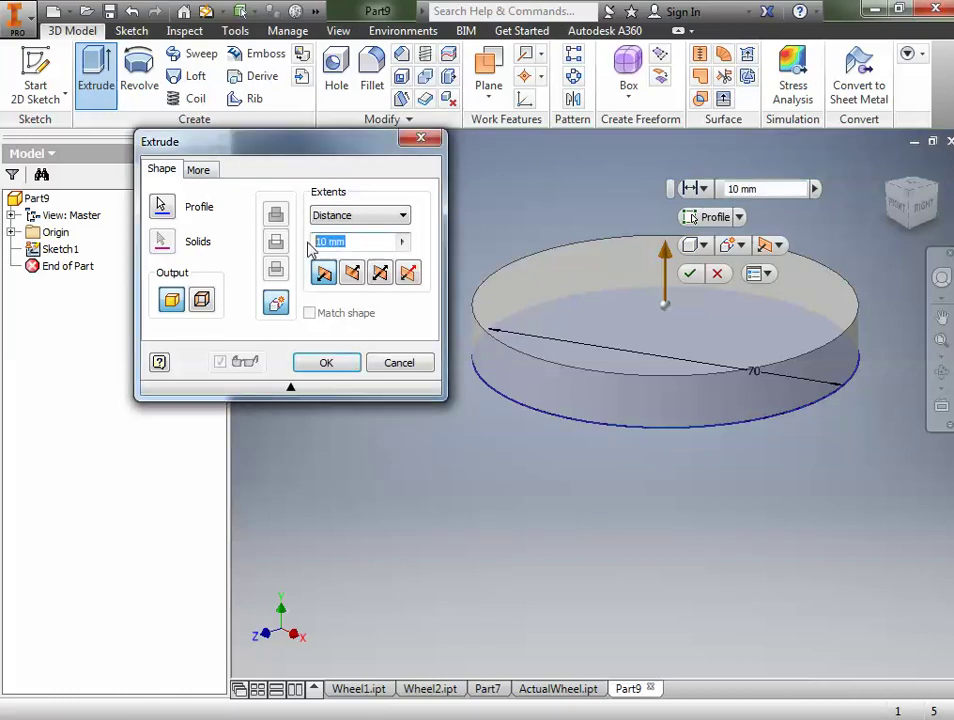
pyautogui.write('24')
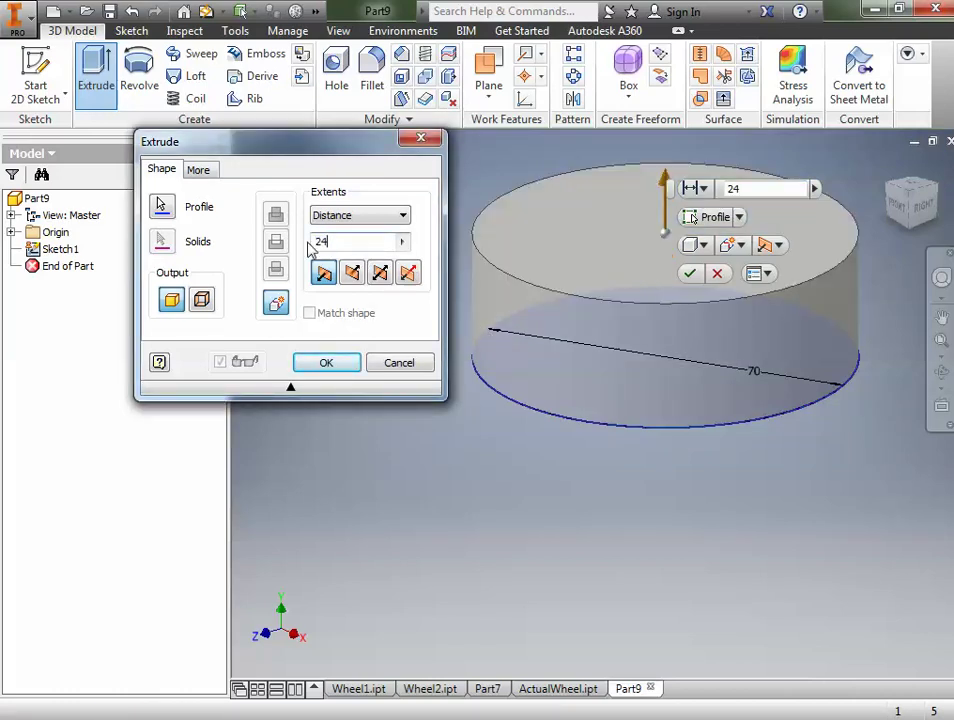
pyautogui.click(332, 362)
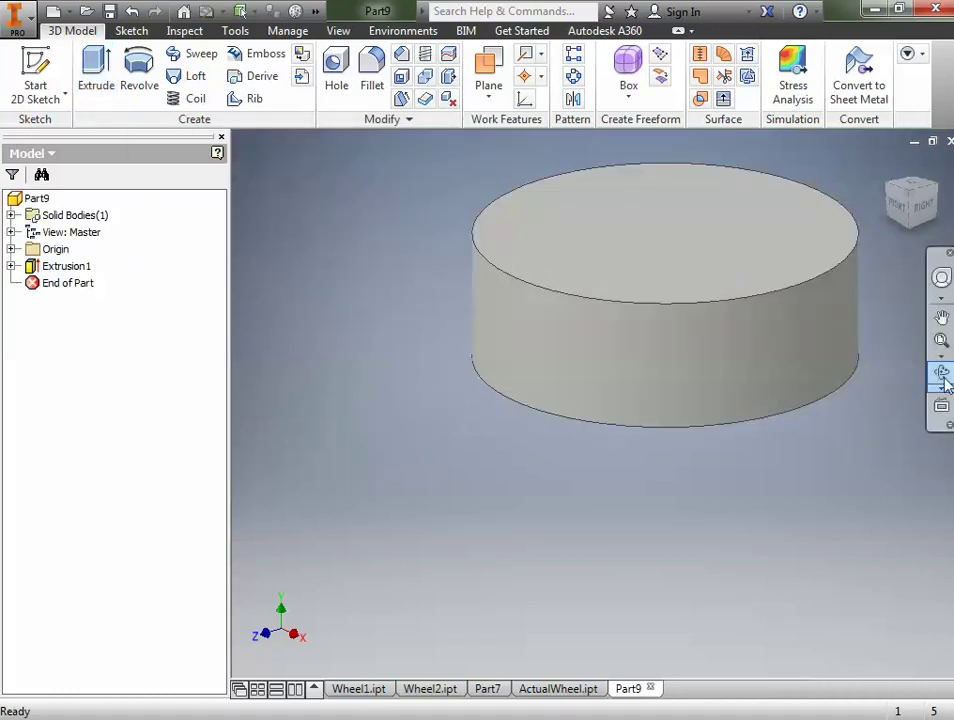
# Create a new sketch on the disc's top face and finish it without drawing anything
pyautogui.click(944, 383)
pyautogui.moveTo(677, 315); pyautogui.dragTo(677, 358)
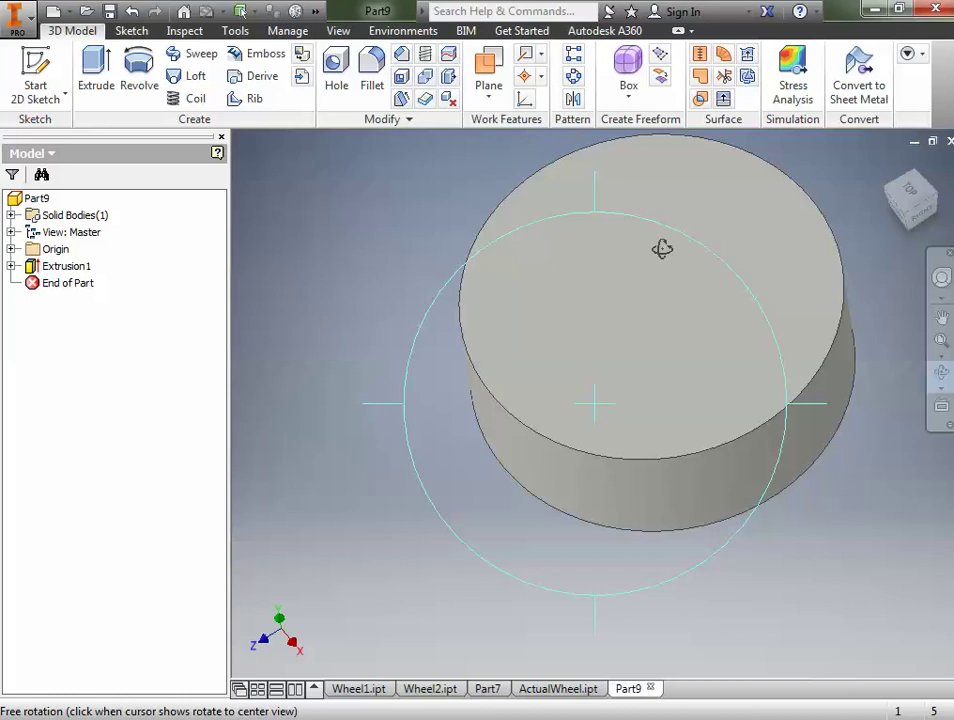
pyautogui.rightClick(686, 300)
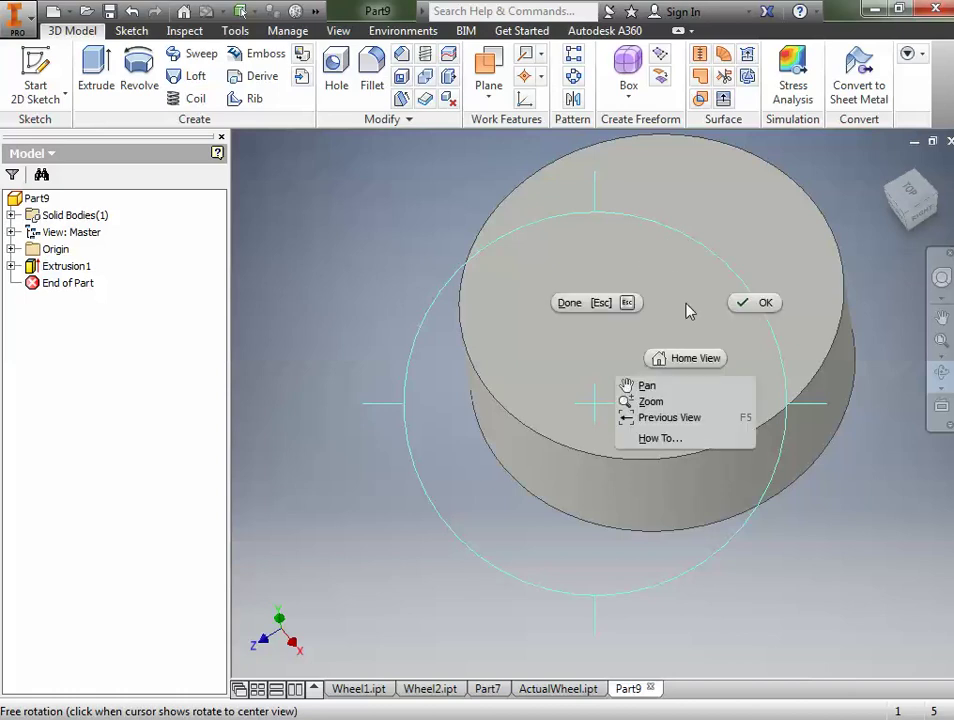
pyautogui.click(686, 298)
pyautogui.press('Escape')
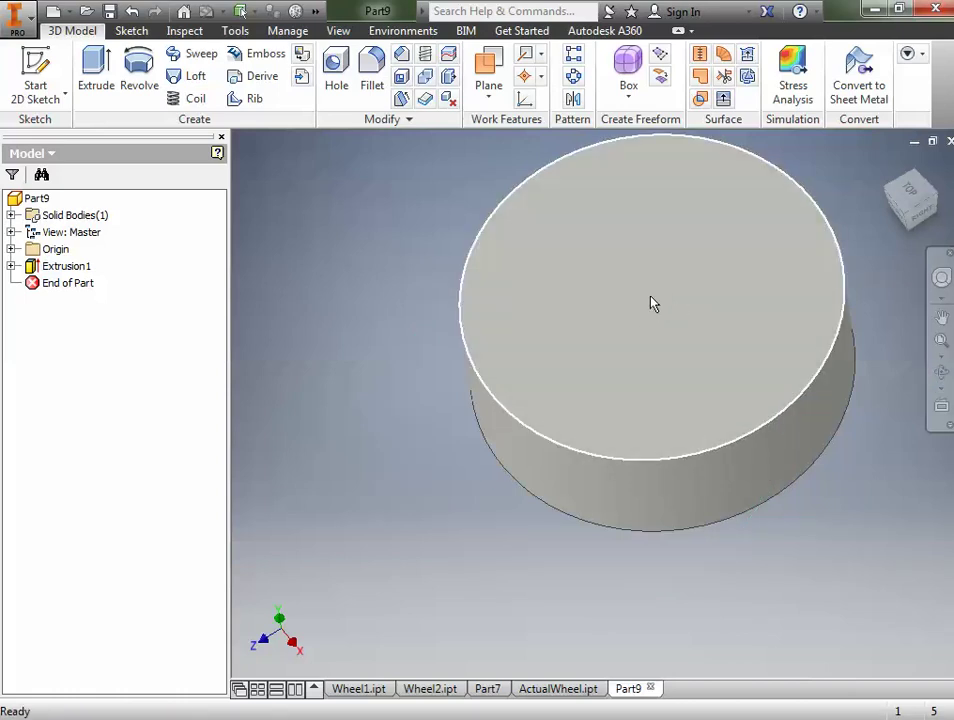
pyautogui.click(651, 303)
pyautogui.rightClick(650, 302)
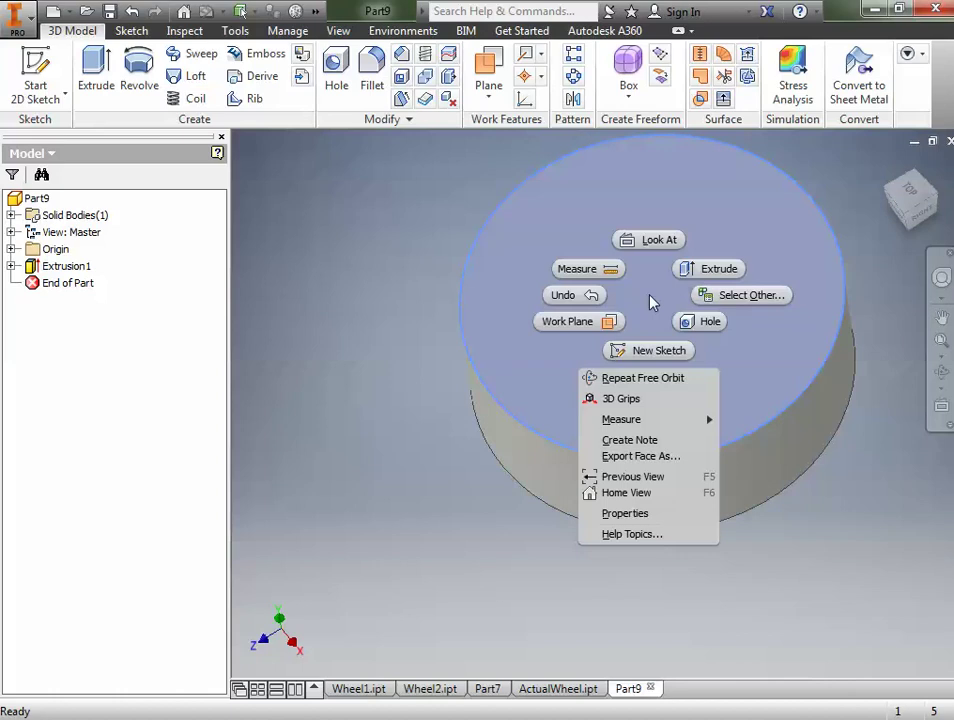
pyautogui.click(660, 351)
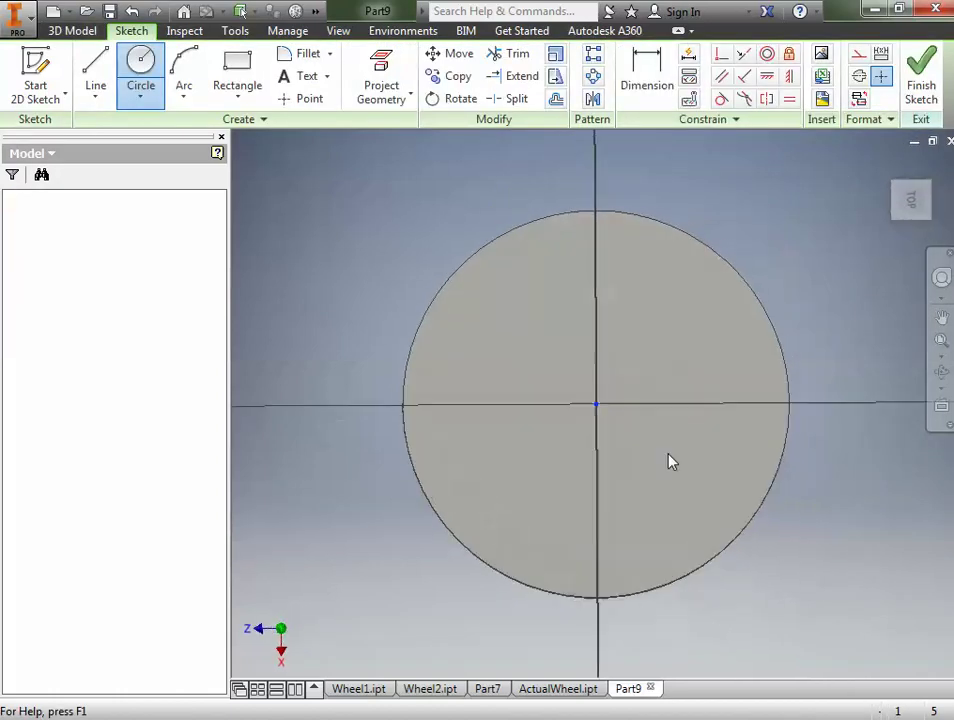
pyautogui.press('Escape')
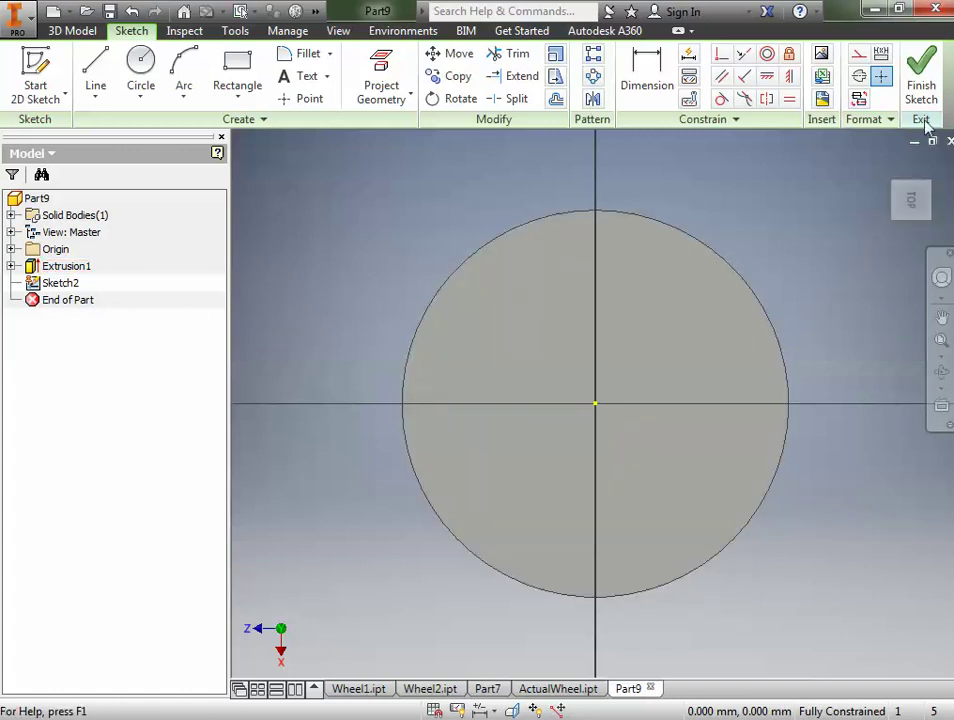
pyautogui.click(920, 90)
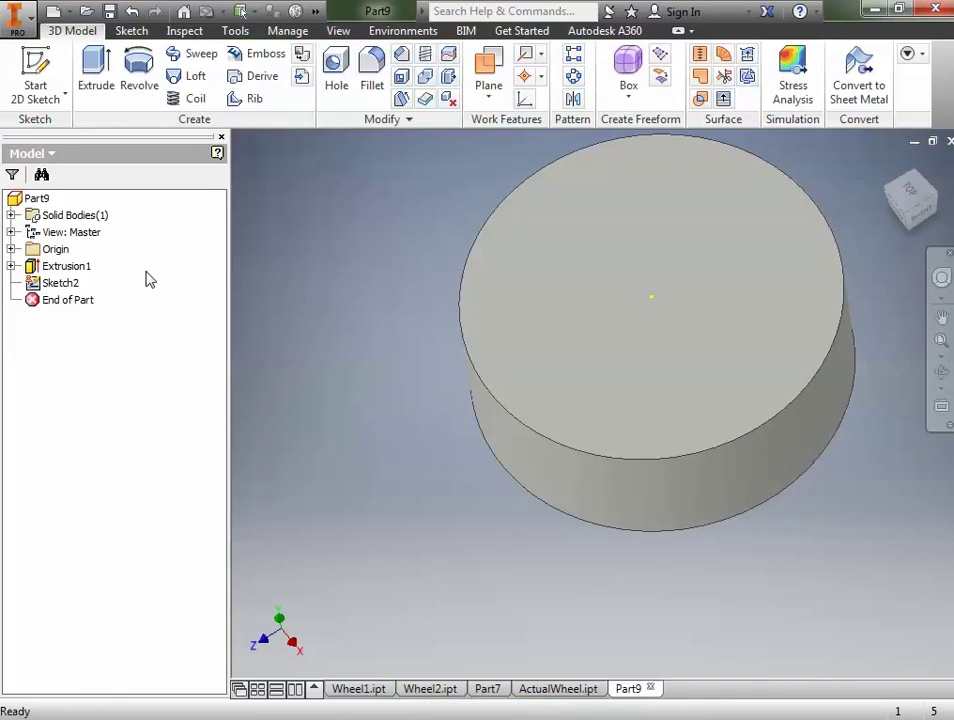
# Edit the disc's extrusion so its 24 mm distance extends symmetrically about the sketch plane
pyautogui.doubleClick(33, 266)
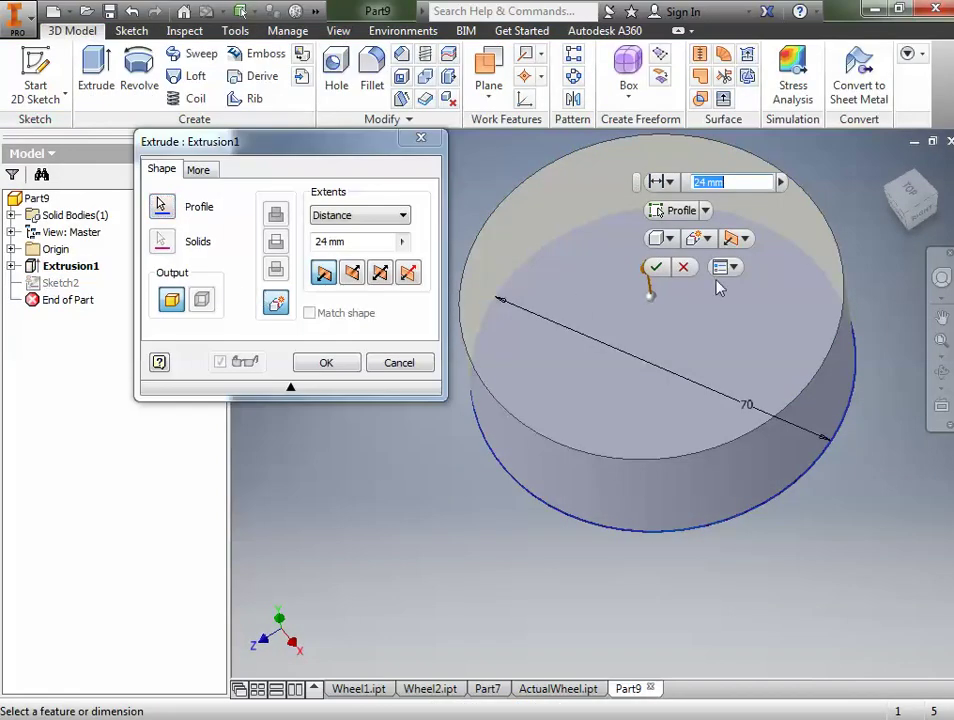
pyautogui.click(745, 239)
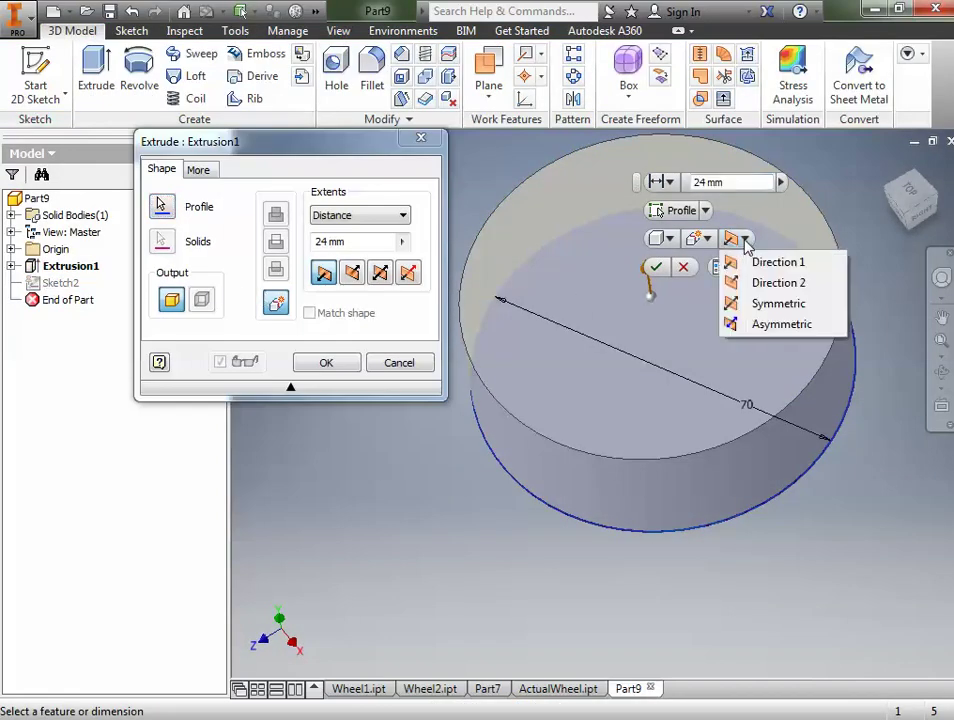
pyautogui.click(768, 304)
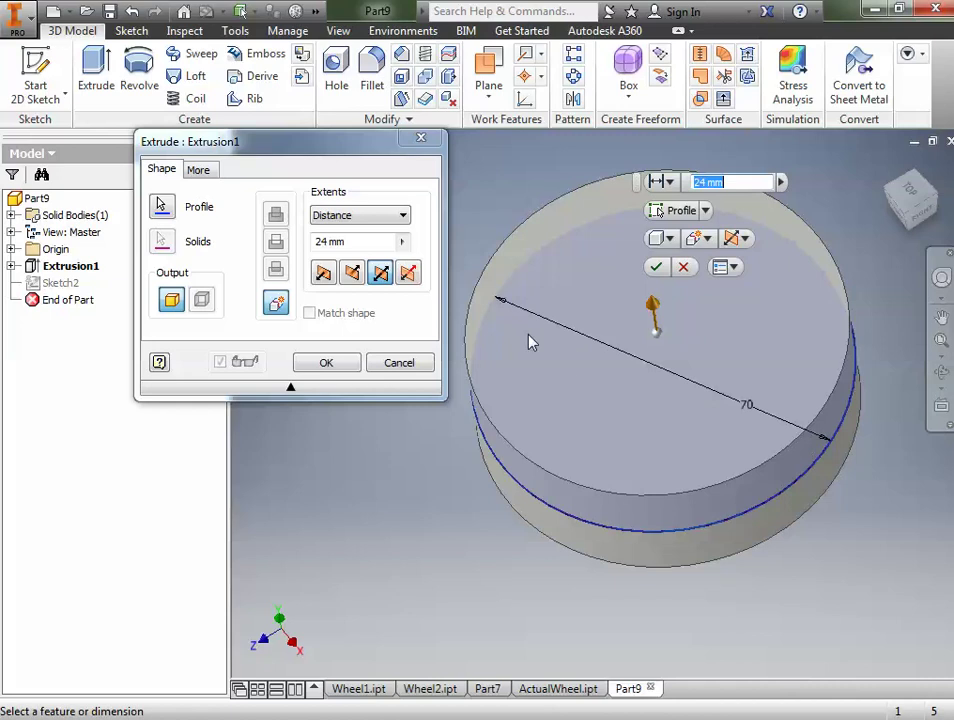
pyautogui.click(941, 372)
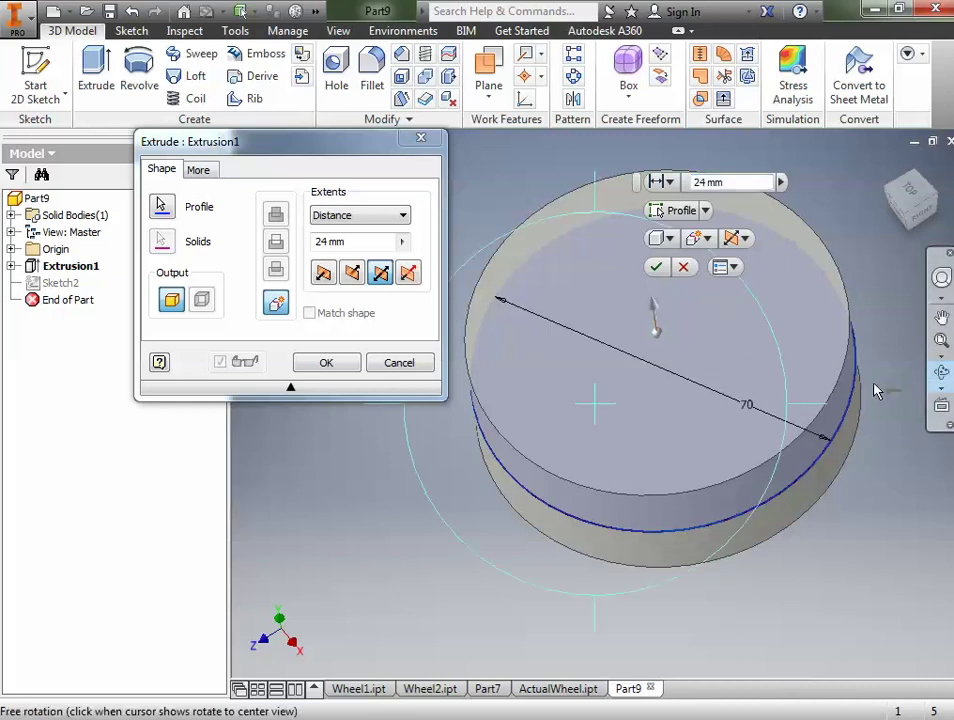
pyautogui.moveTo(656, 330); pyautogui.dragTo(594, 357)
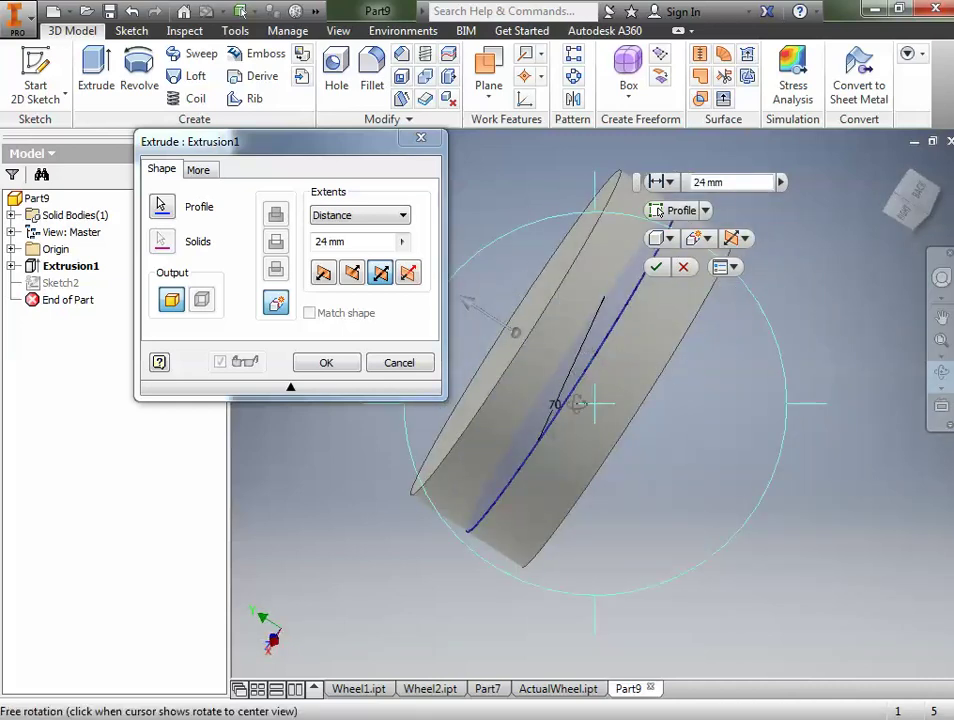
pyautogui.click(326, 365)
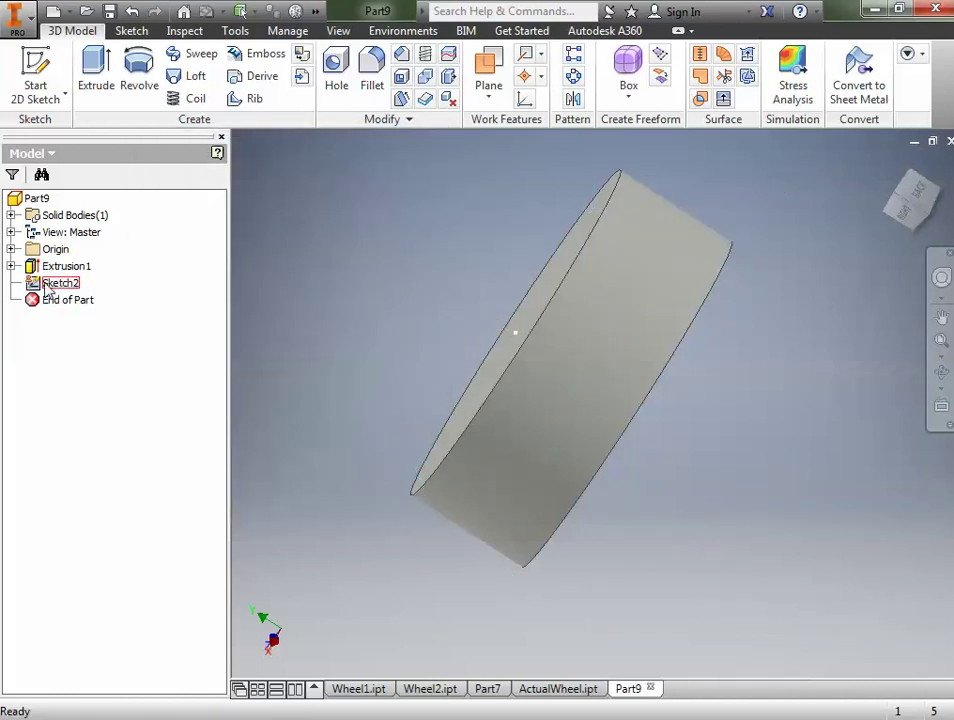
# Check the empty second sketch on the disc's face, close it and delete it from the part
pyautogui.click(12, 250)
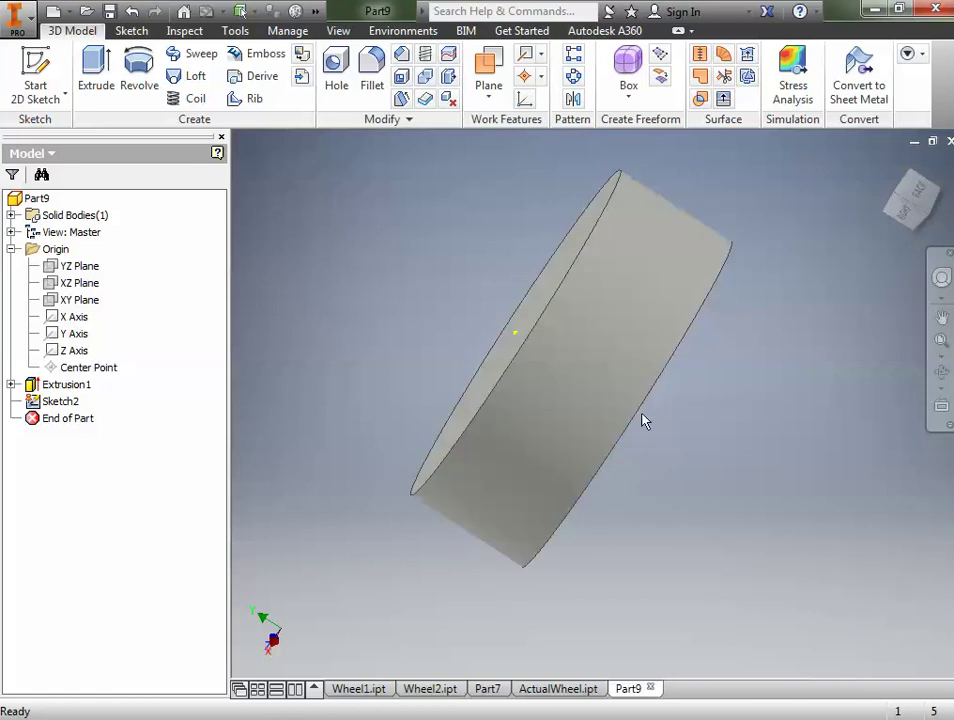
pyautogui.click(50, 402)
pyautogui.doubleClick(50, 402)
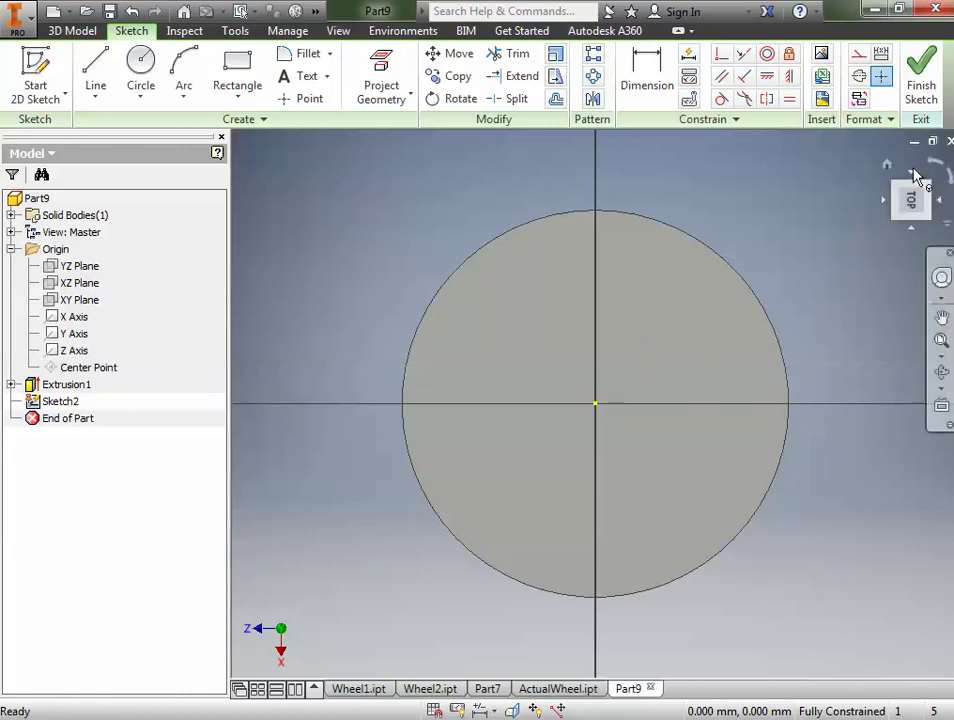
pyautogui.click(921, 88)
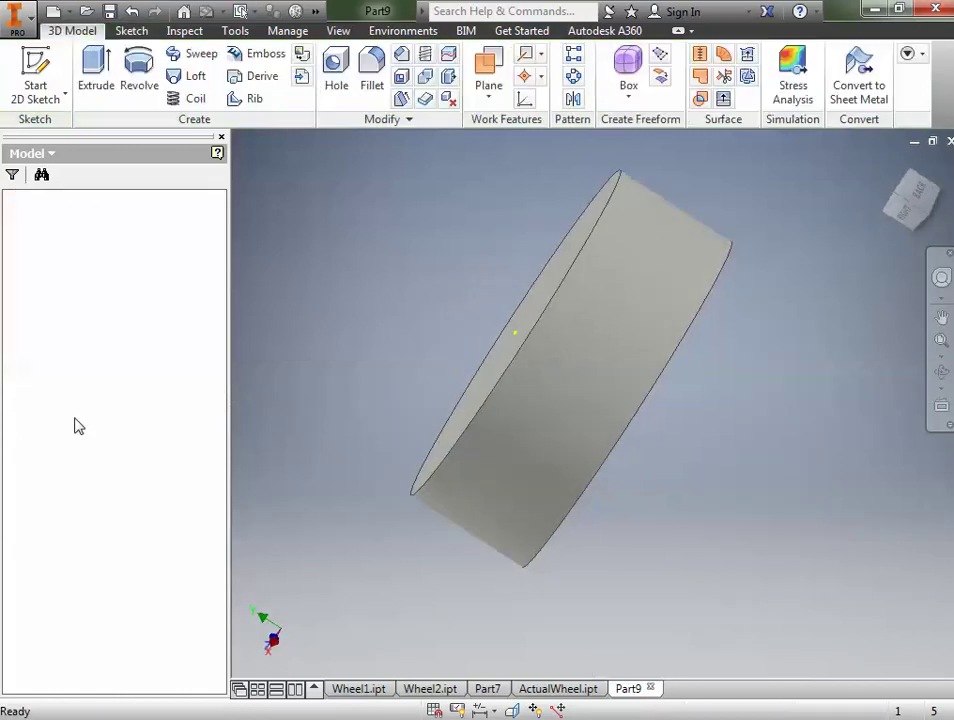
pyautogui.rightClick(68, 403)
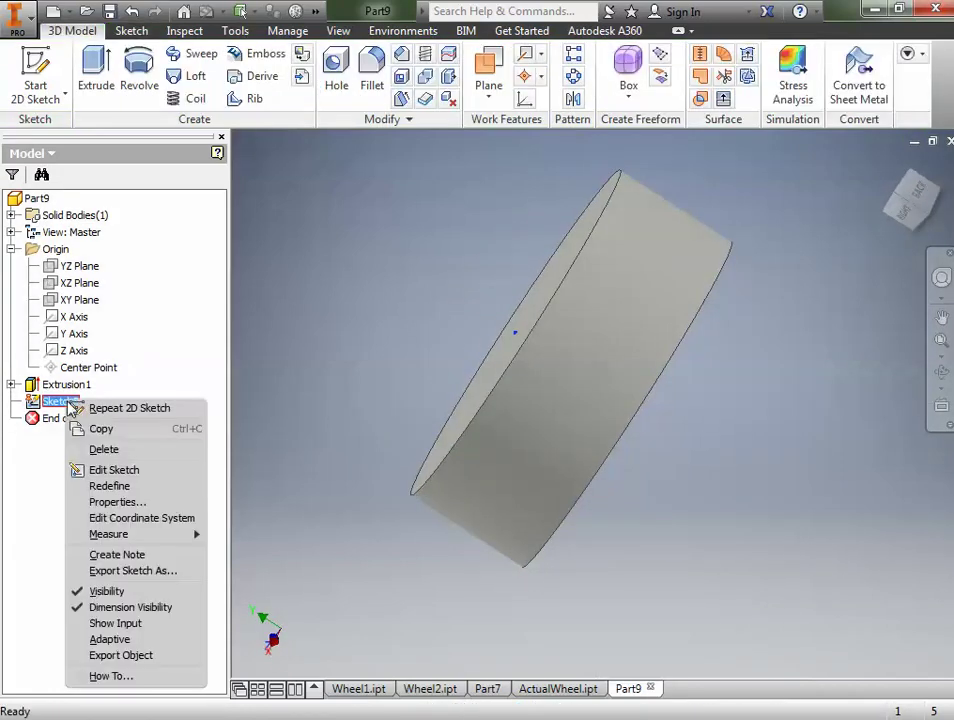
pyautogui.click(103, 449)
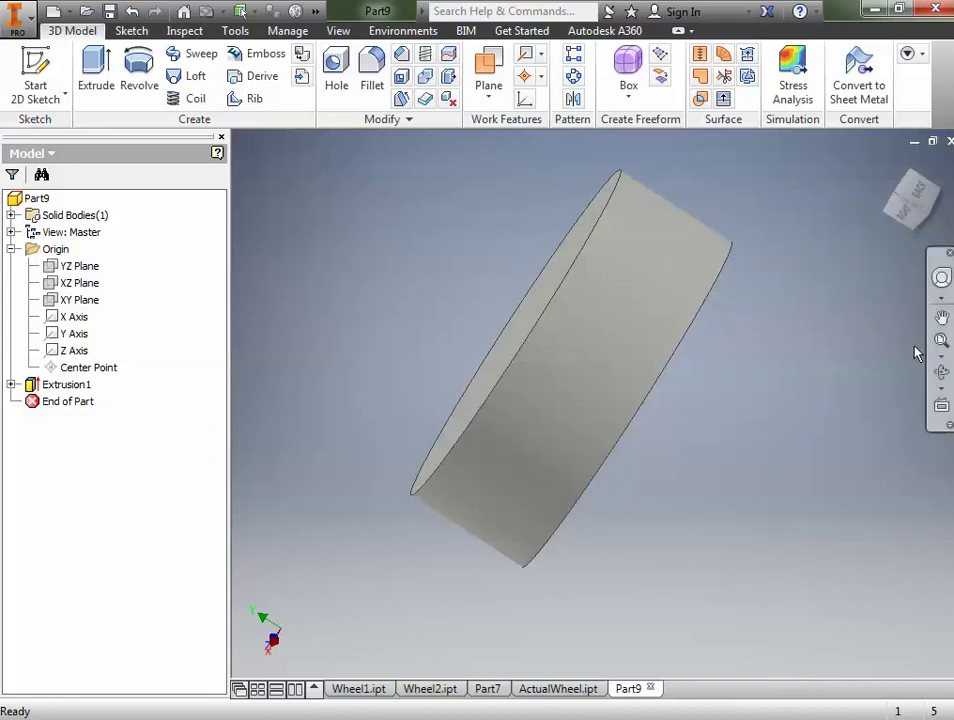
# Start a new sketch on the disc's flat circular face
pyautogui.click(941, 372)
pyautogui.moveTo(590, 382); pyautogui.dragTo(629, 400)
pyautogui.press('Escape')
pyautogui.rightClick(665, 398)
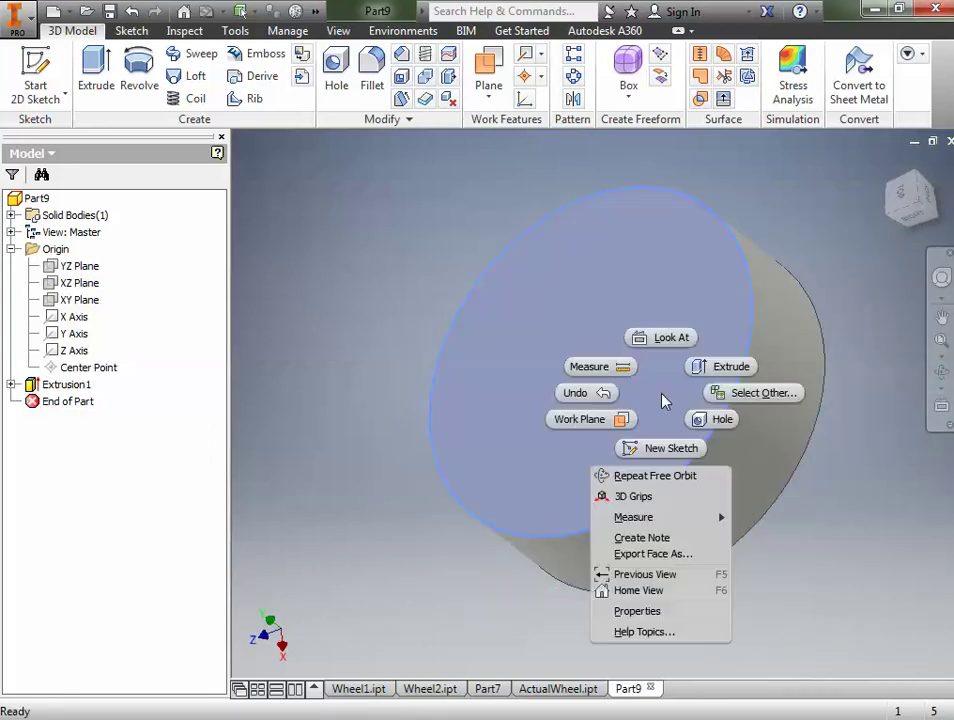
pyautogui.click(655, 447)
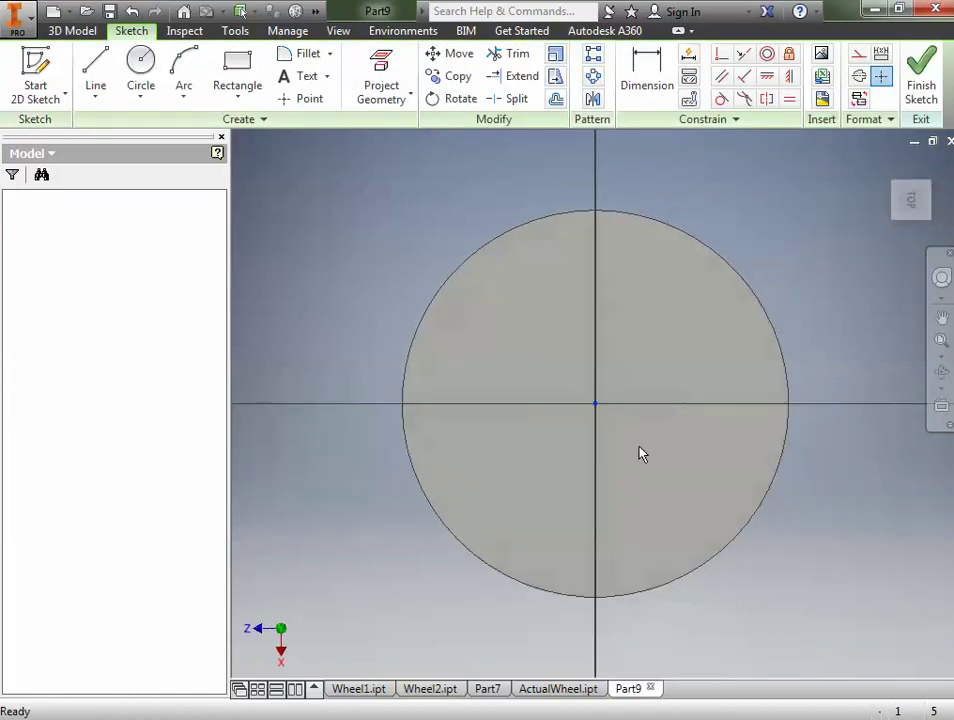
# Draw two separate slanted lines in the disc's upper-left quadrant, converging toward the centre but stopping short of it
pyautogui.click(92, 68)
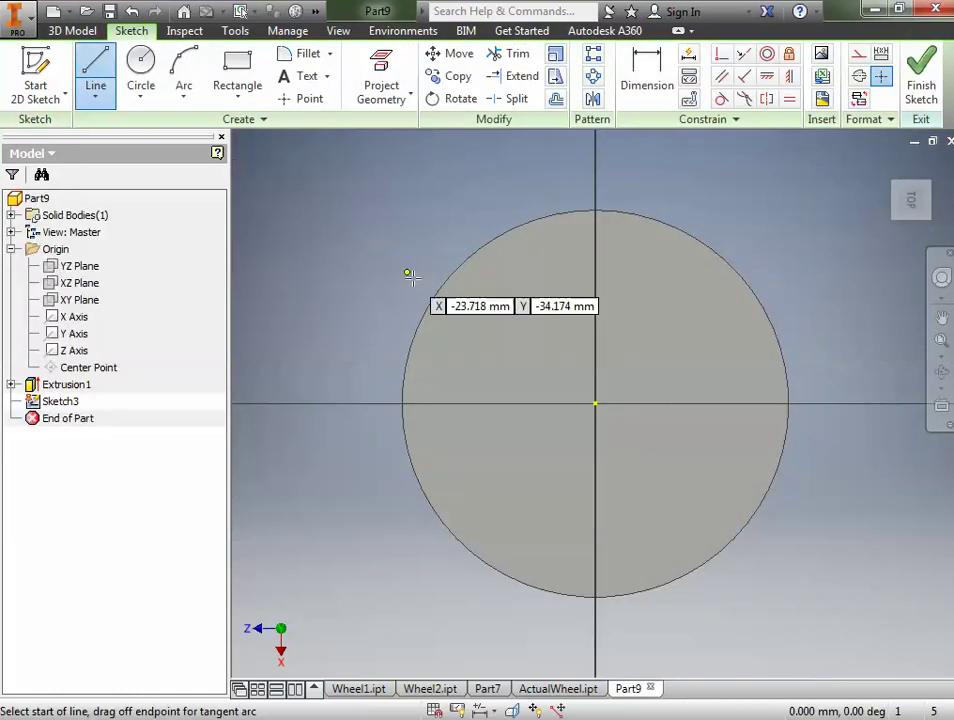
pyautogui.click(467, 344)
pyautogui.click(551, 377)
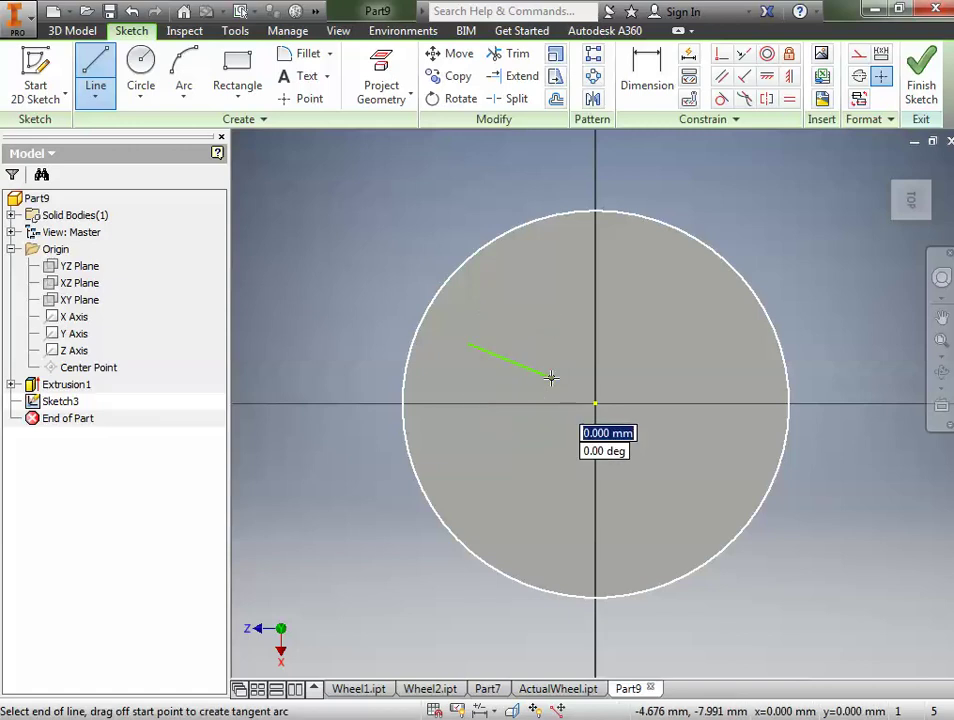
pyautogui.rightClick(552, 376)
pyautogui.click(610, 372)
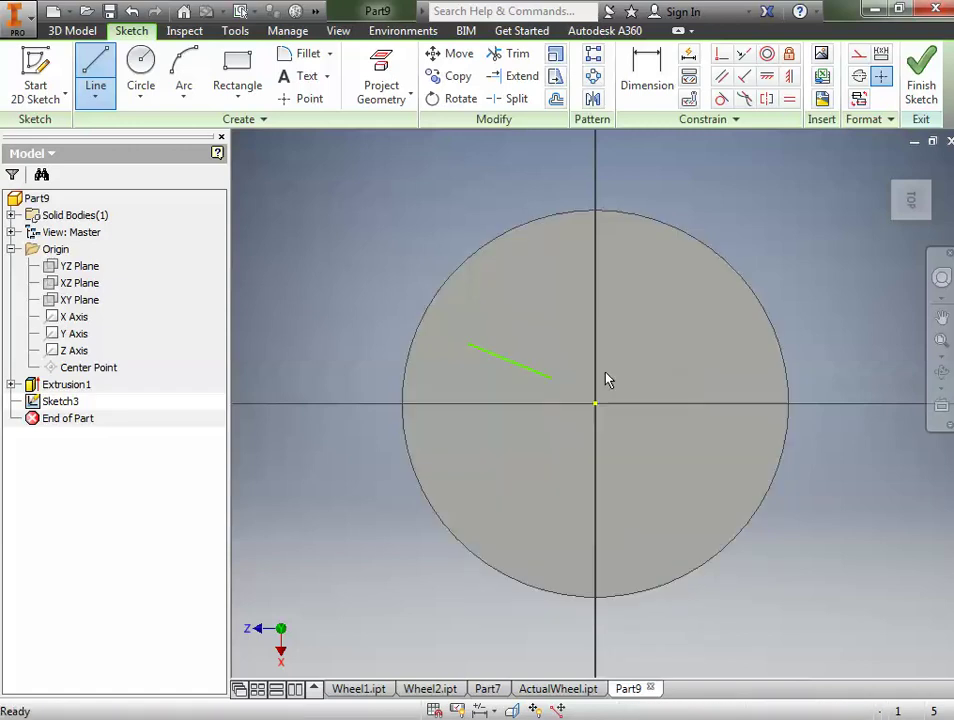
pyautogui.click(96, 66)
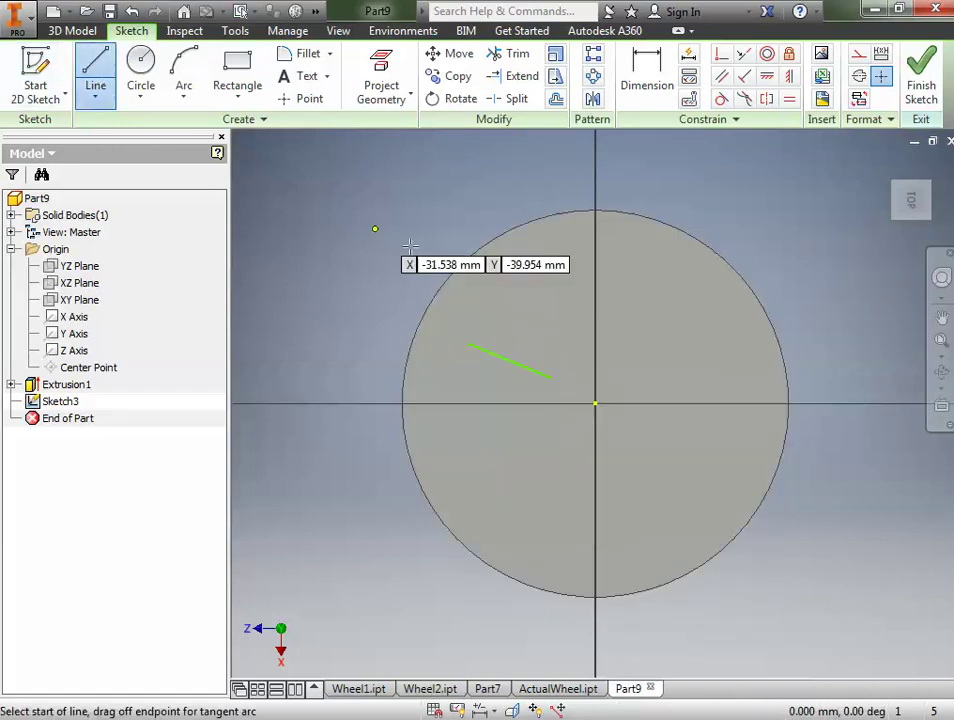
pyautogui.click(543, 283)
pyautogui.click(577, 360)
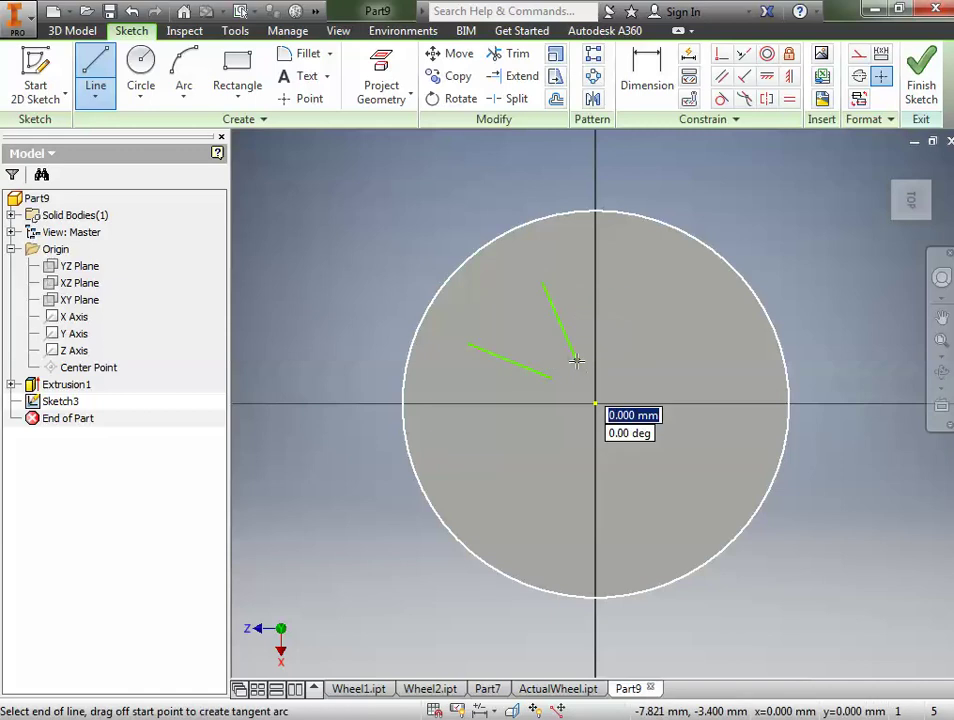
pyautogui.rightClick(601, 349)
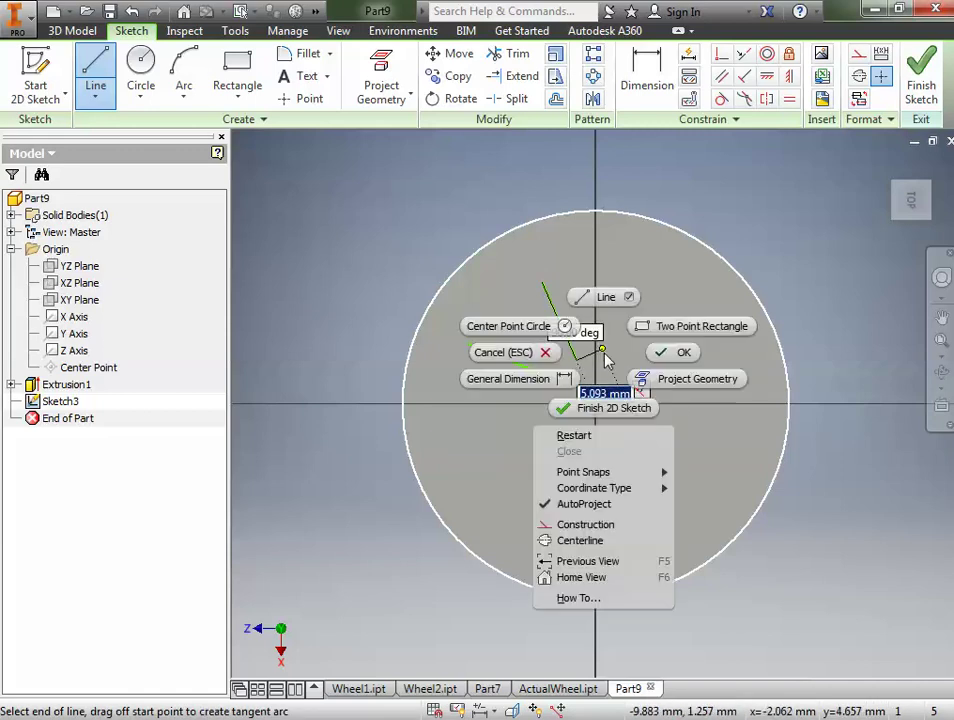
pyautogui.click(665, 349)
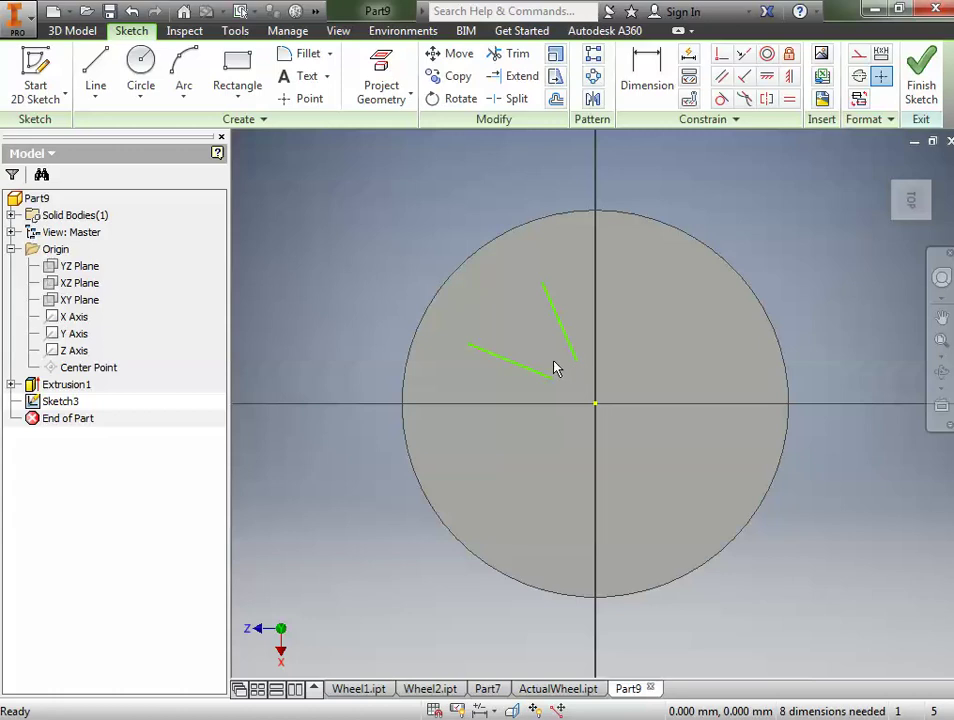
# Try a three-point arc joining the outer ends of the two slanted lines, and delete it
pyautogui.click(184, 80)
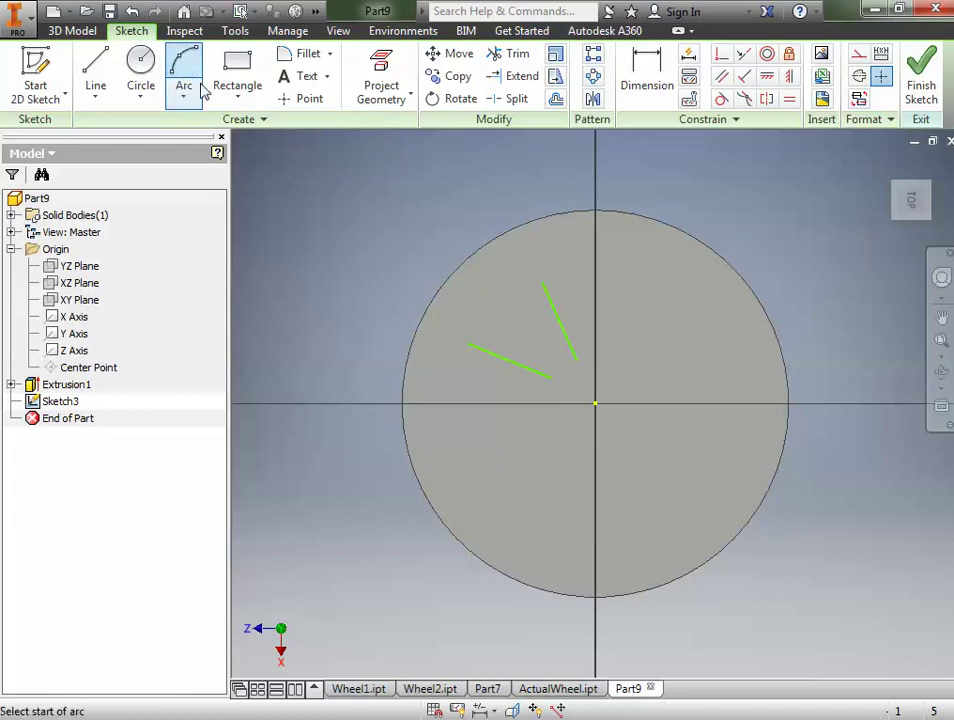
pyautogui.click(468, 344)
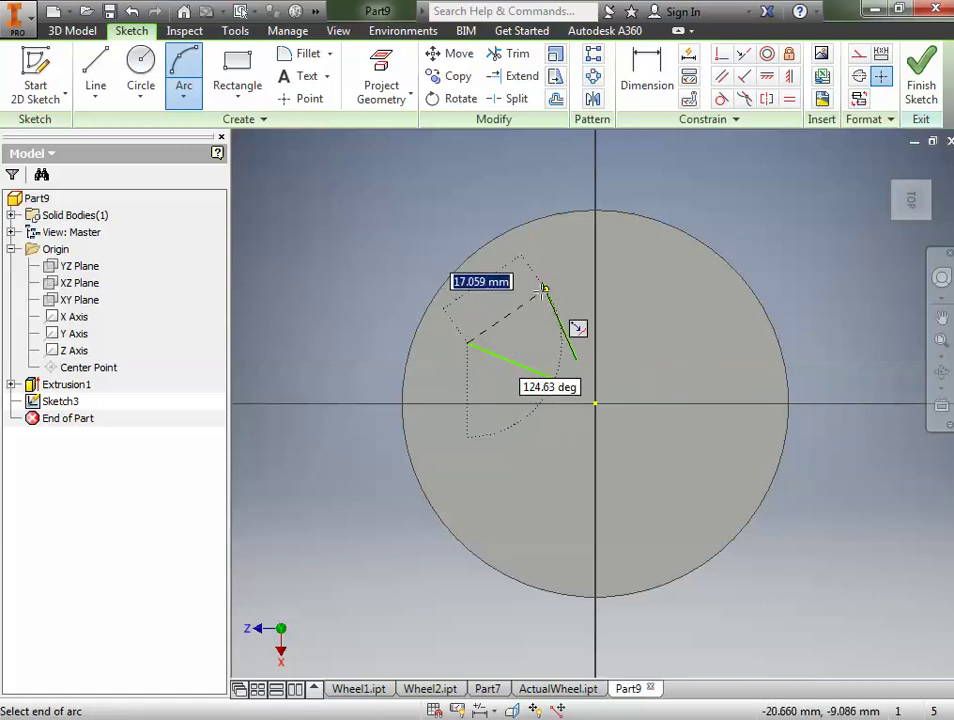
pyautogui.scroll(-1, 541, 292)
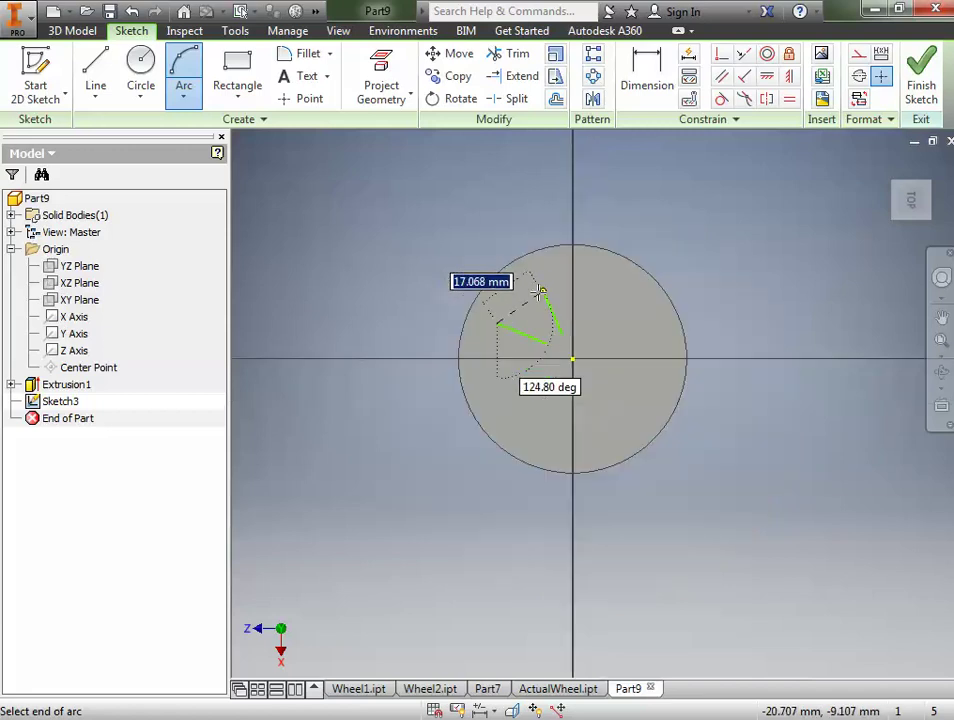
pyautogui.scroll(3, 540, 295)
pyautogui.scroll(2, 540, 295)
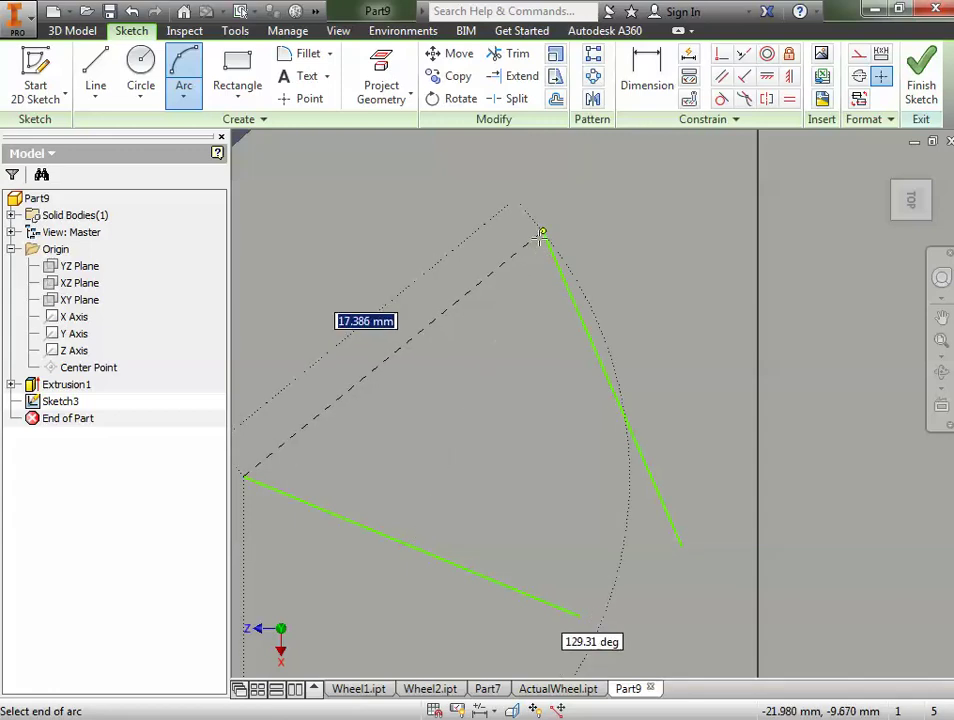
pyautogui.scroll(-2, 541, 235)
pyautogui.scroll(4, 543, 190)
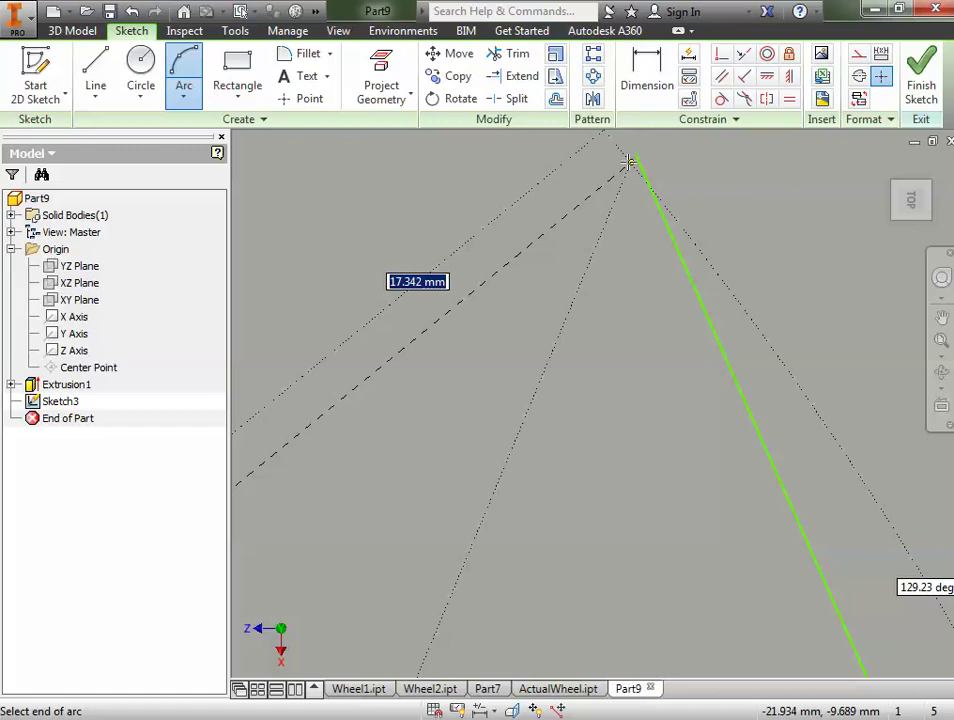
pyautogui.click(632, 159)
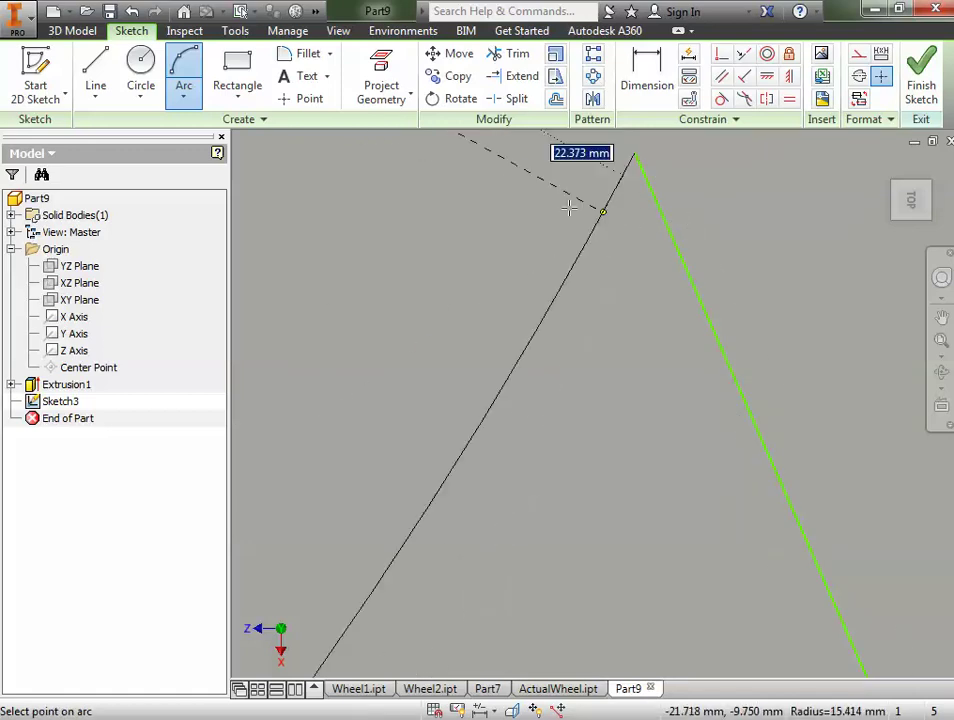
pyautogui.click(515, 168)
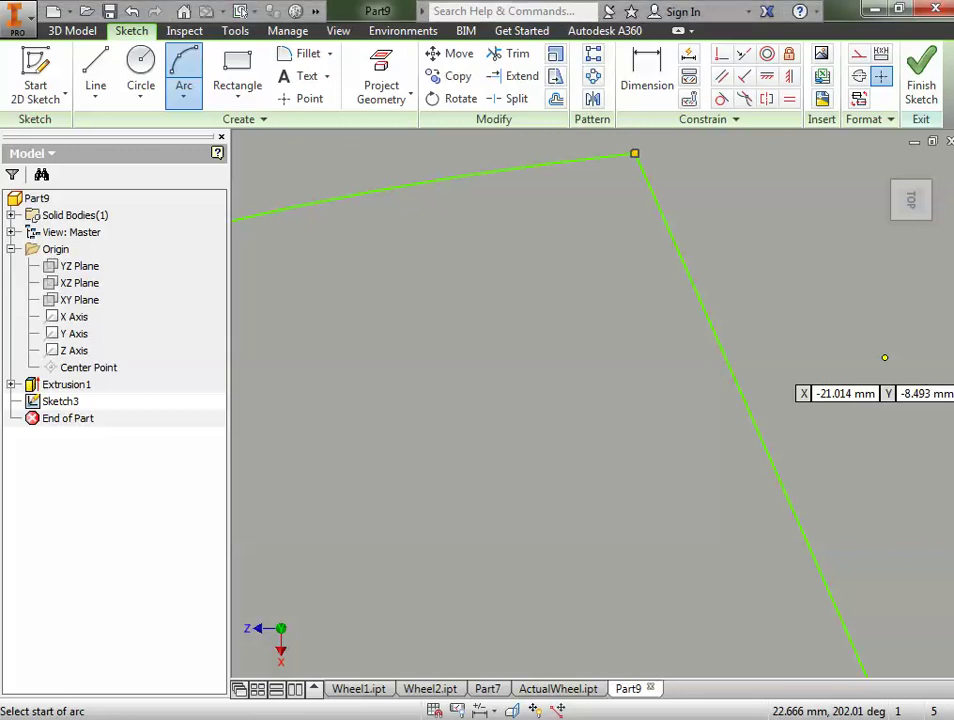
pyautogui.press('Escape')
pyautogui.scroll(-5, 592, 420)
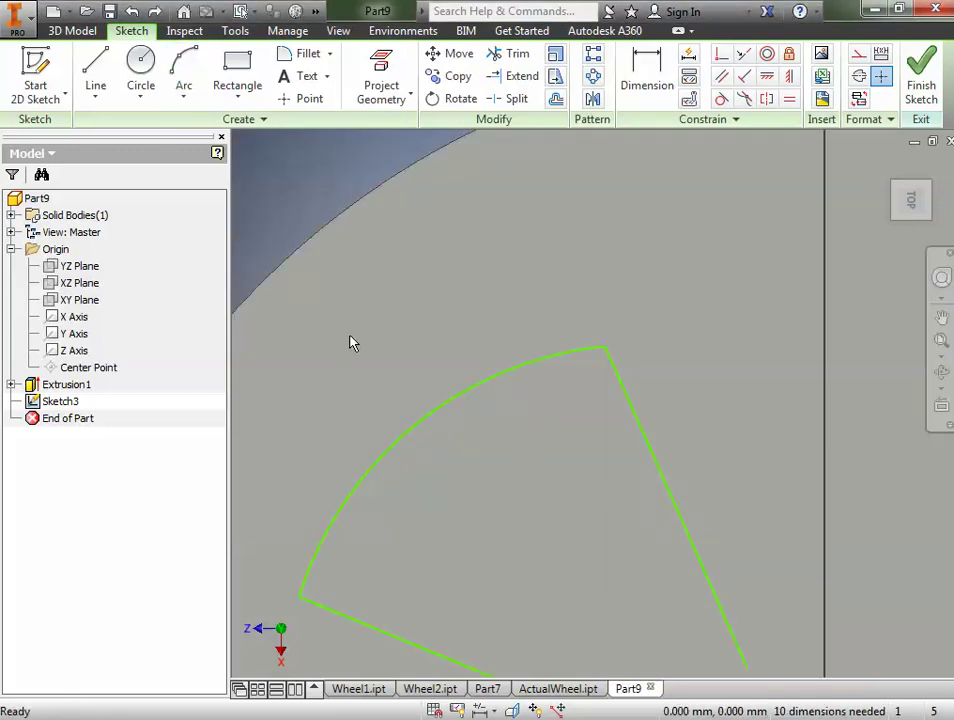
pyautogui.click(414, 431)
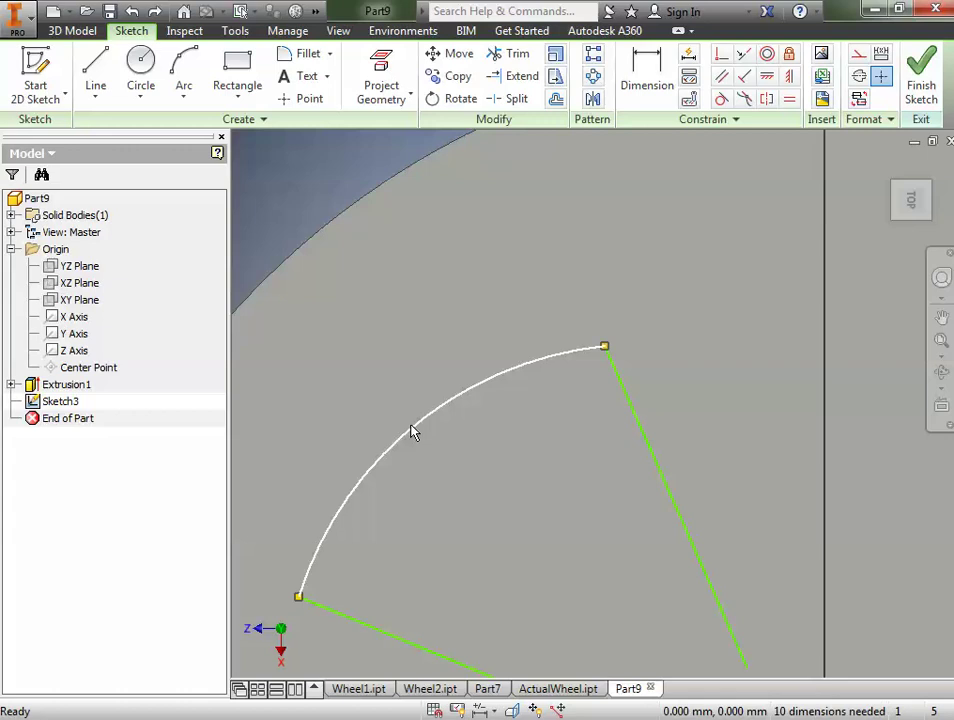
pyautogui.press('Delete')
# Draw a three-point arc bulging toward the rim between the outer endpoints of the two slanted lines
pyautogui.click(184, 78)
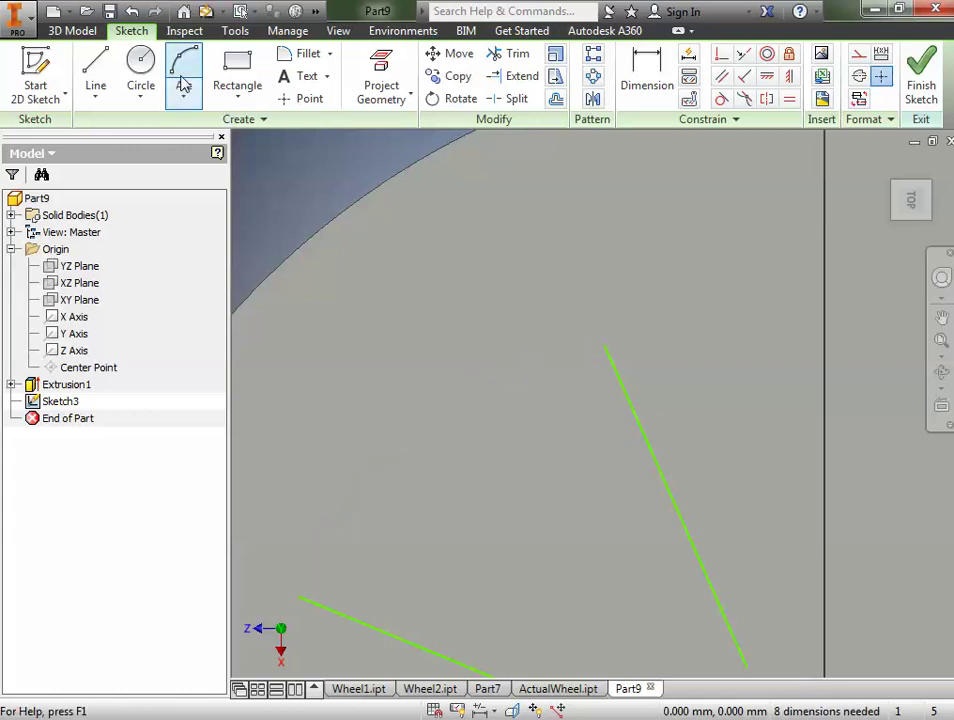
pyautogui.click(298, 597)
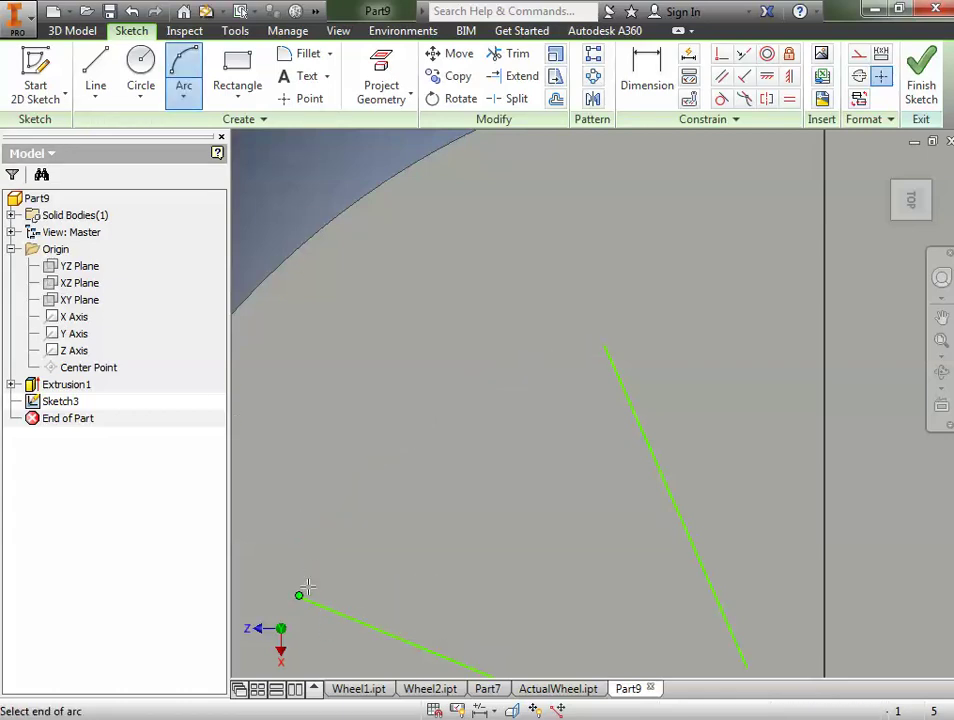
pyautogui.click(604, 347)
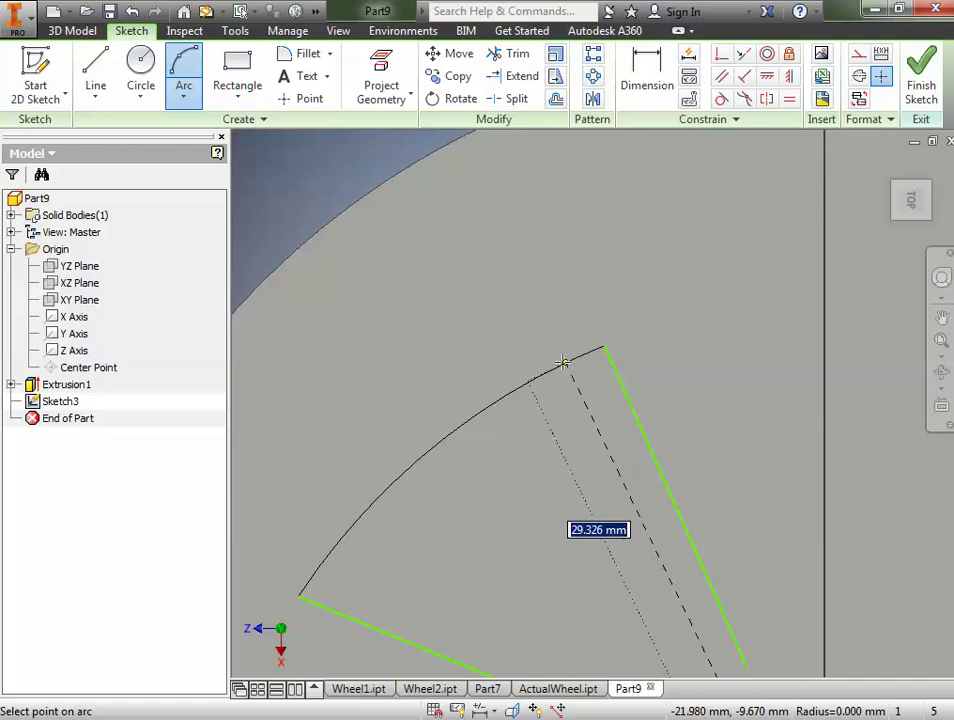
pyautogui.click(545, 357)
# Close the sector profile with a small three-point arc between the lines' inner endpoints, about 5.6 mm apart and bulging outward
pyautogui.scroll(1, 541, 368)
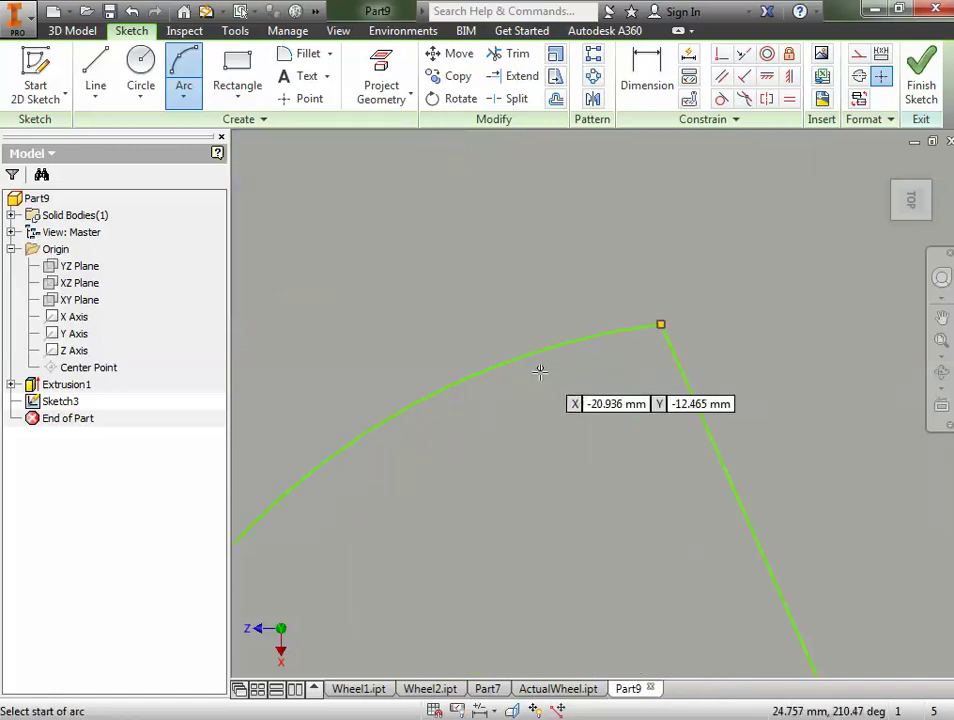
pyautogui.scroll(-5, 541, 377)
pyautogui.scroll(5, 556, 412)
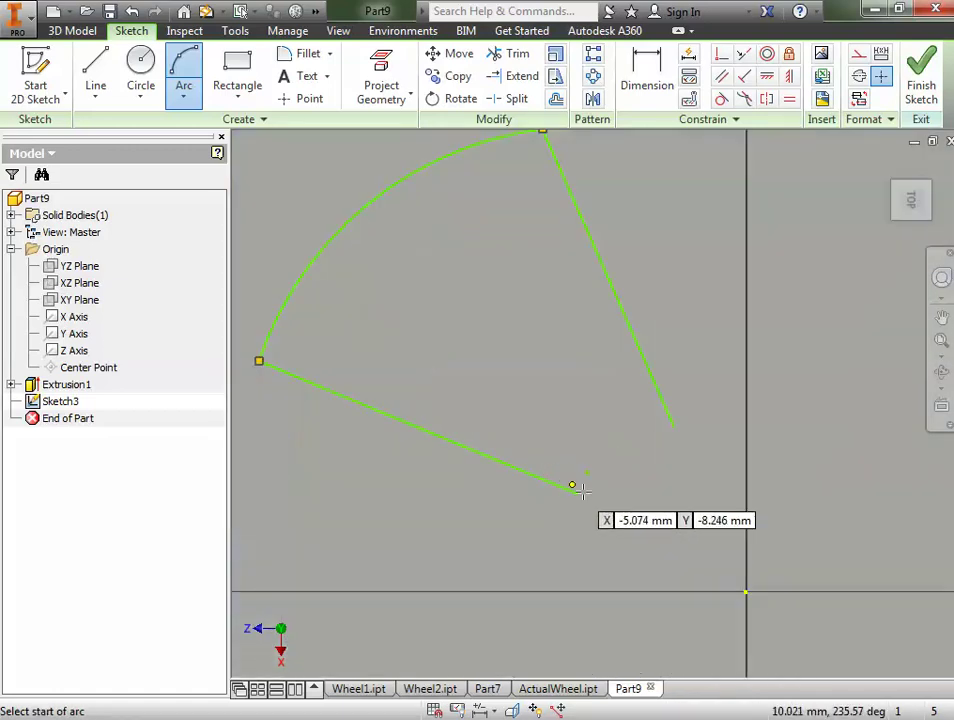
pyautogui.click(578, 492)
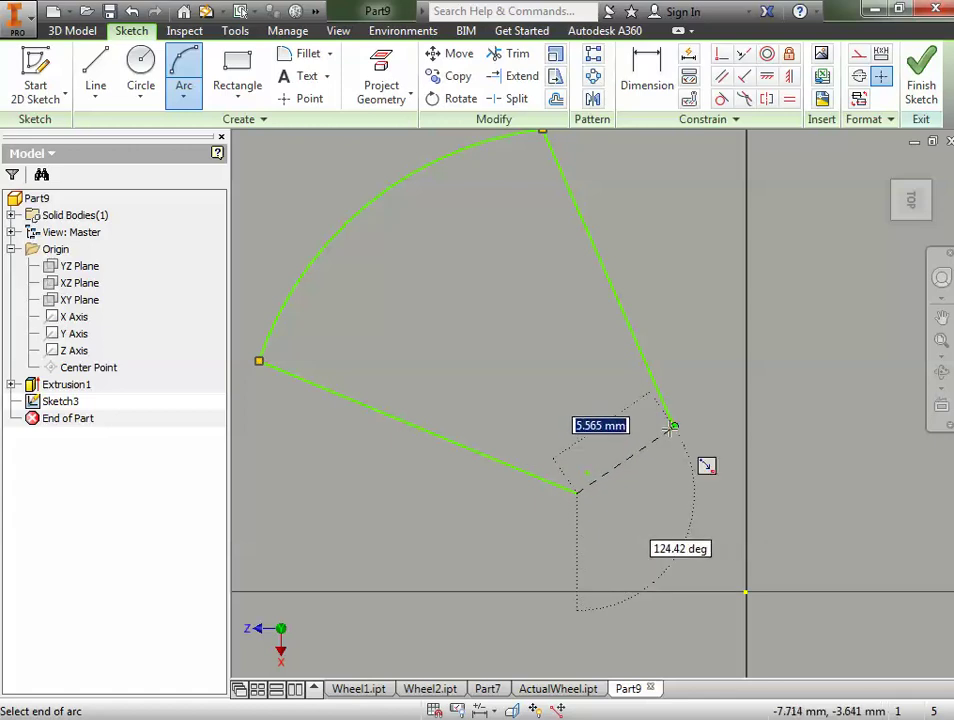
pyautogui.scroll(3, 672, 427)
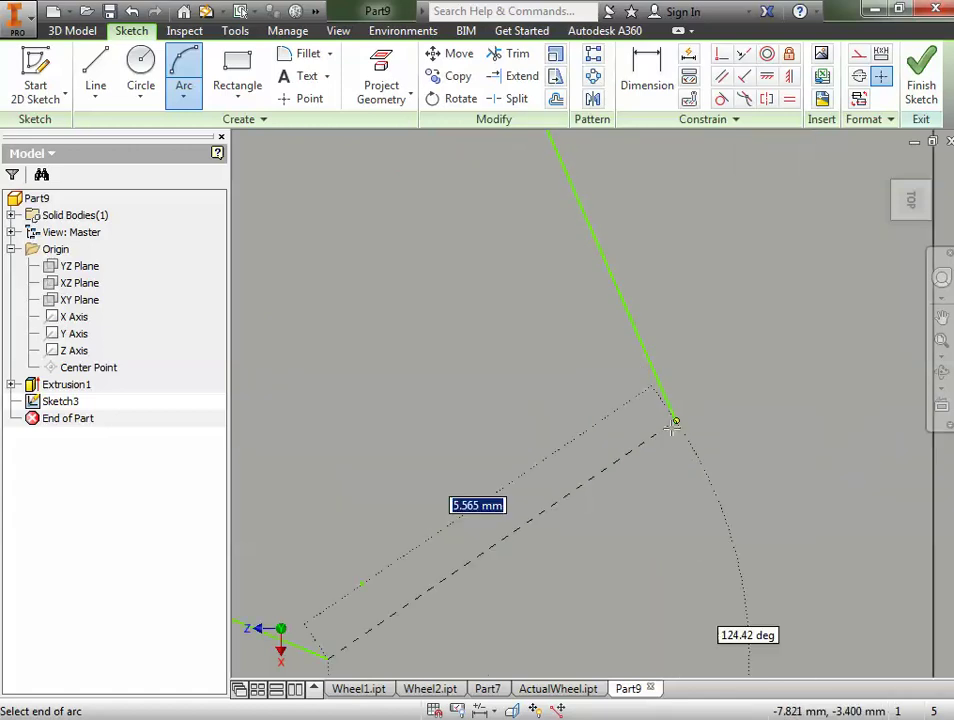
pyautogui.click(678, 413)
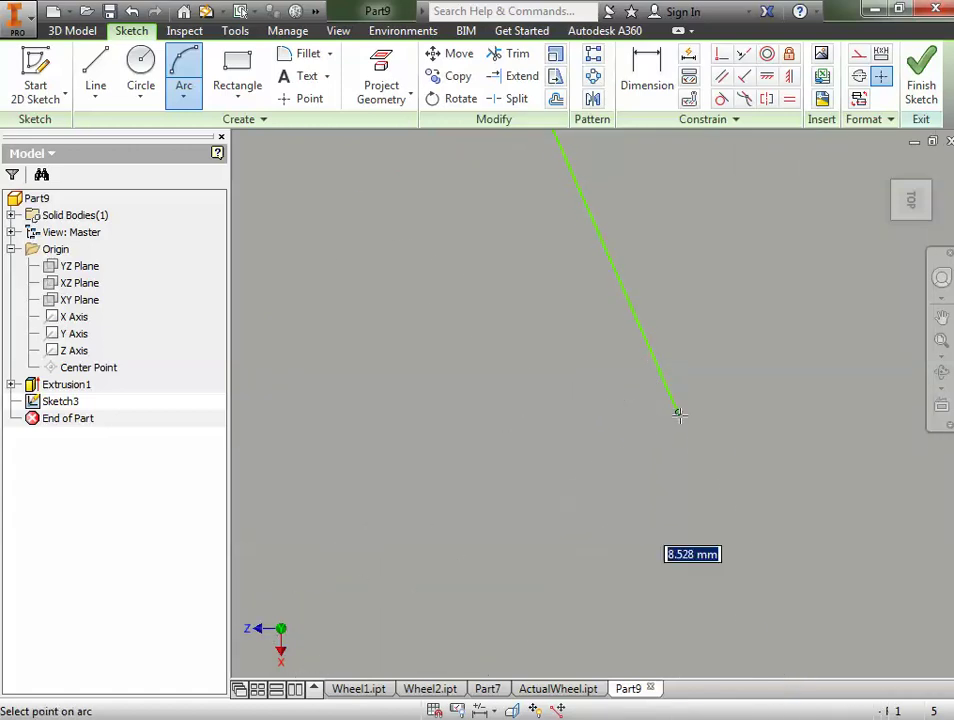
pyautogui.click(607, 427)
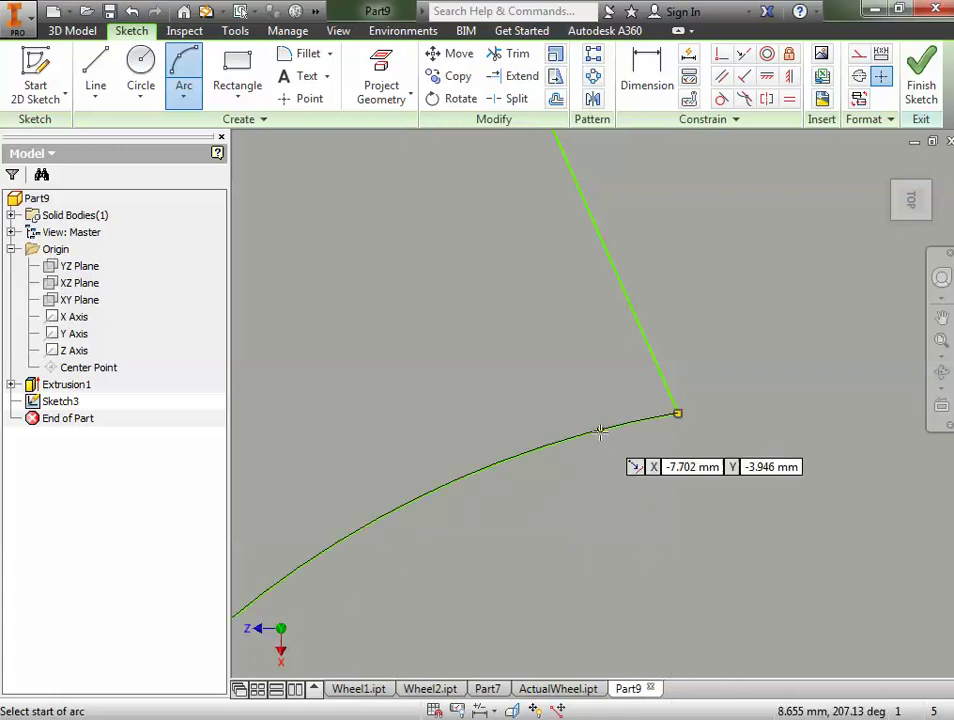
pyautogui.scroll(3, 605, 439)
pyautogui.scroll(-6, 606, 444)
pyautogui.scroll(-4, 607, 444)
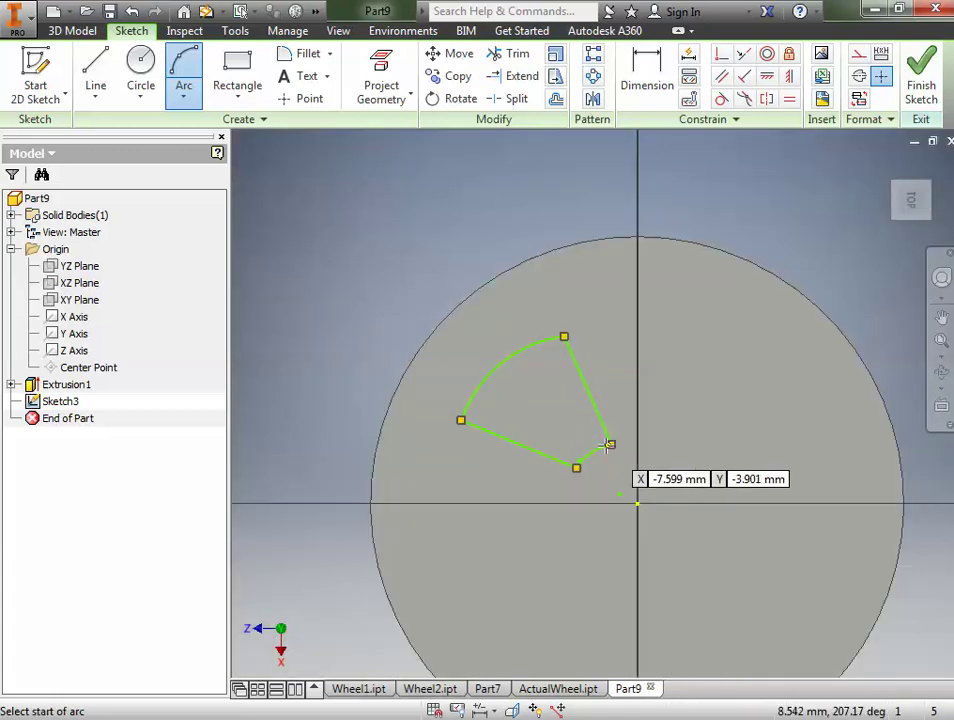
pyautogui.scroll(2, 609, 450)
pyautogui.scroll(-2, 671, 470)
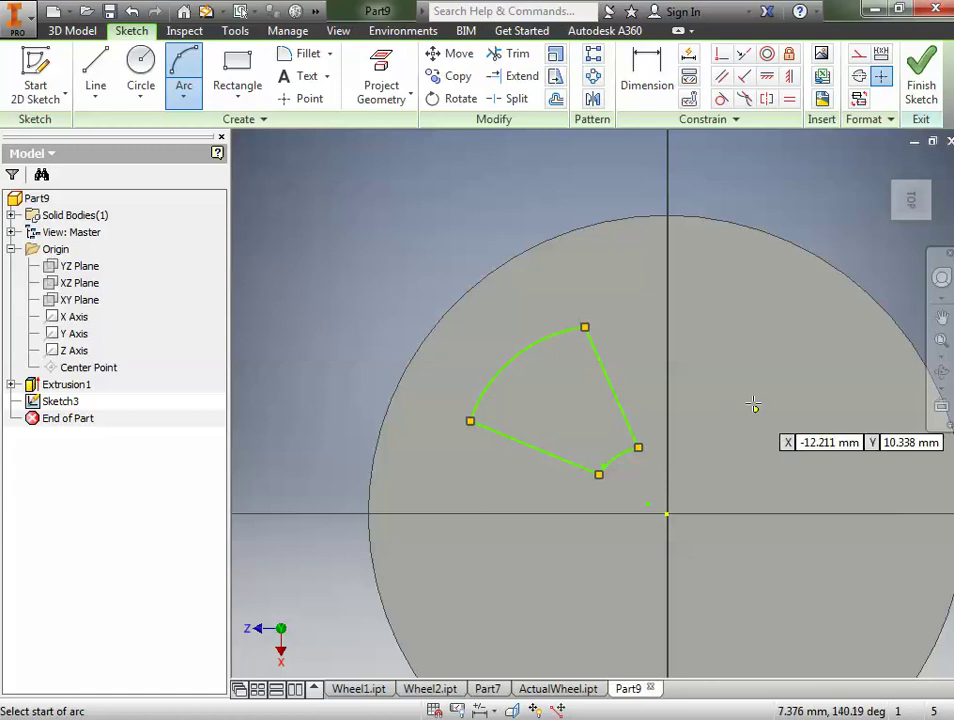
# Draw two construction lines joining the inner ends of the sector's straight sides to the disc's centre
pyautogui.click(96, 75)
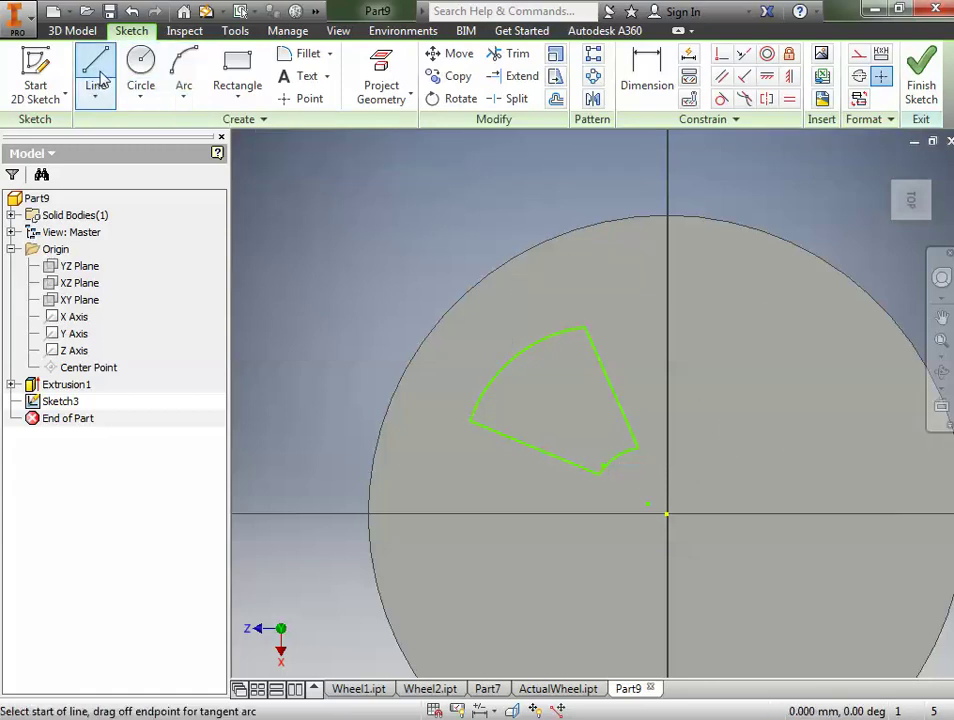
pyautogui.click(858, 61)
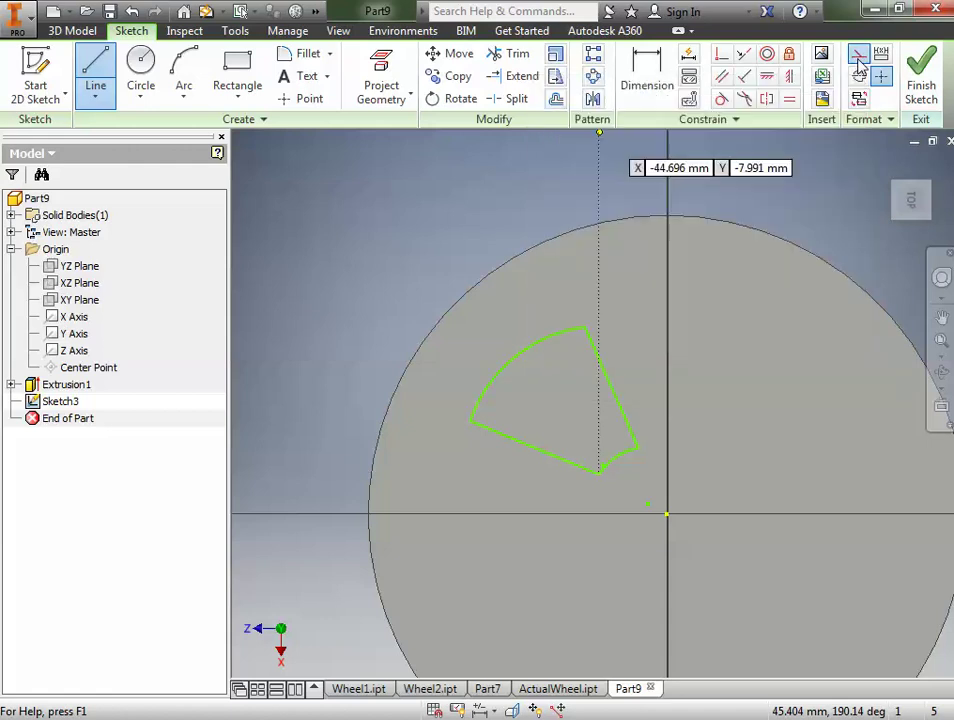
pyautogui.click(600, 475)
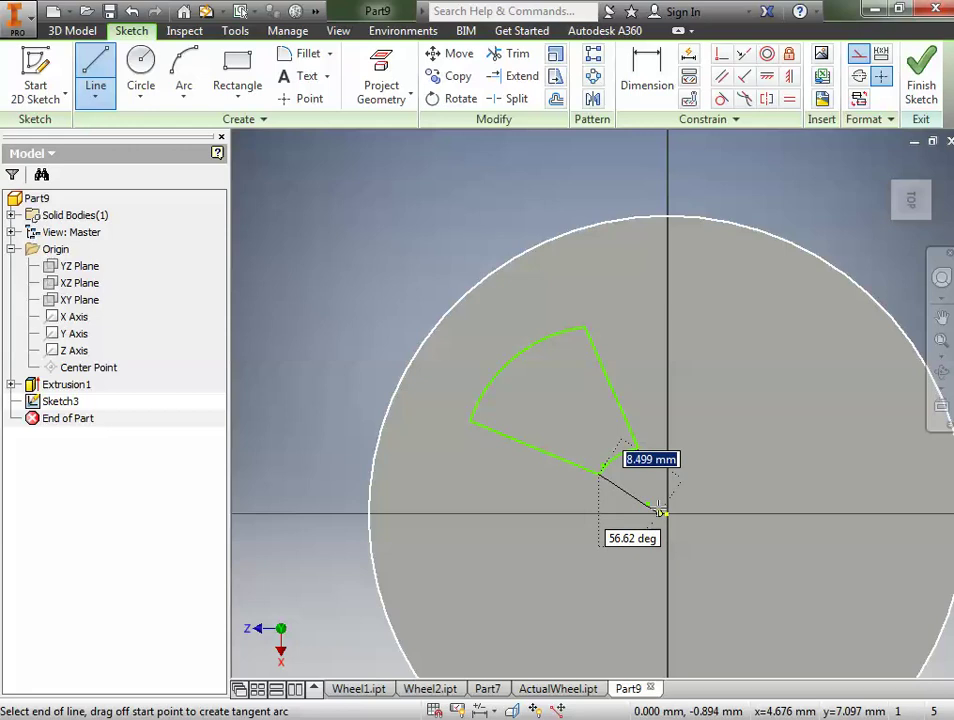
pyautogui.press('Escape')
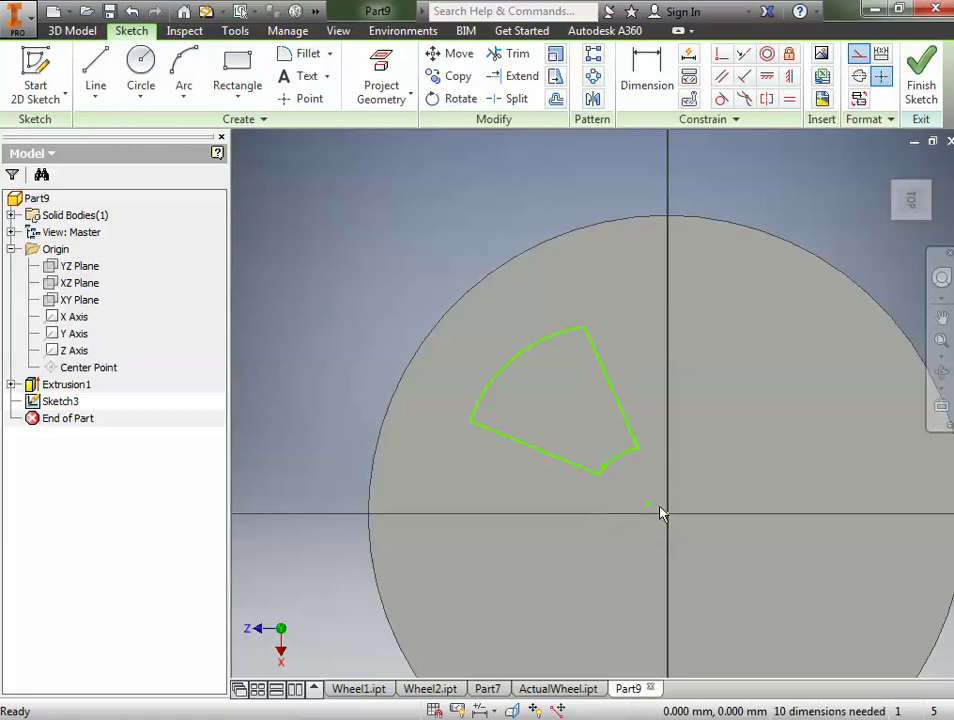
pyautogui.click(89, 86)
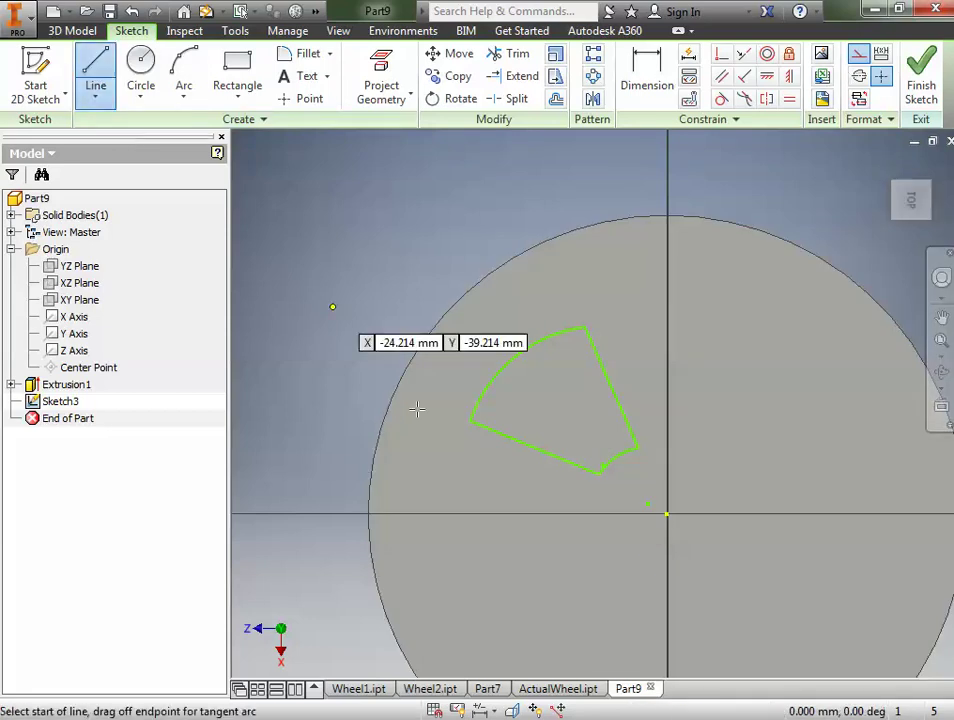
pyautogui.click(600, 475)
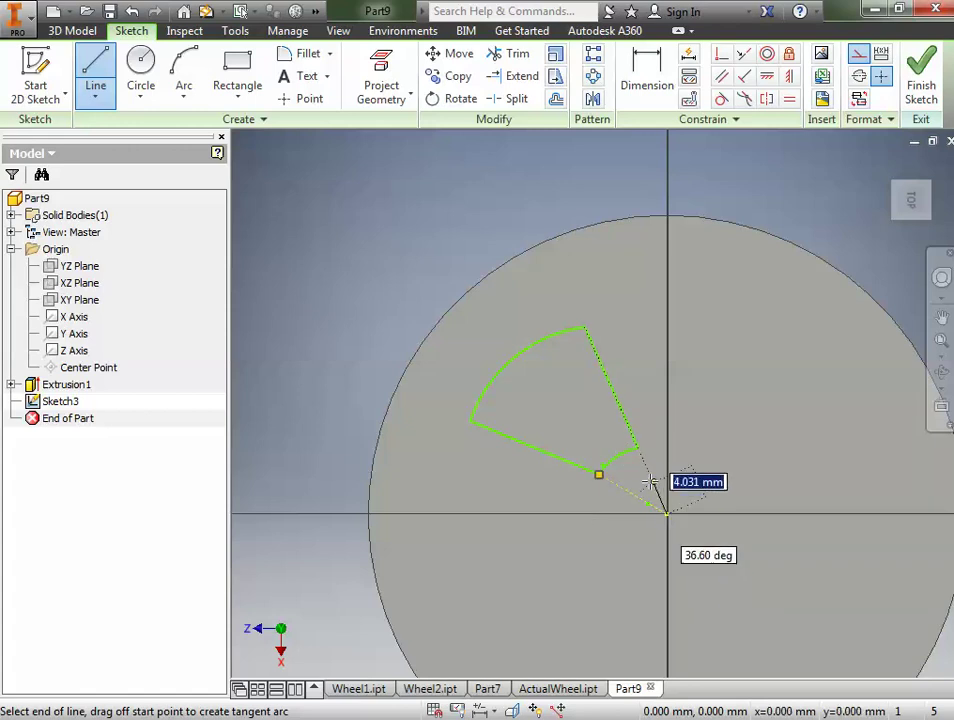
pyautogui.click(666, 514)
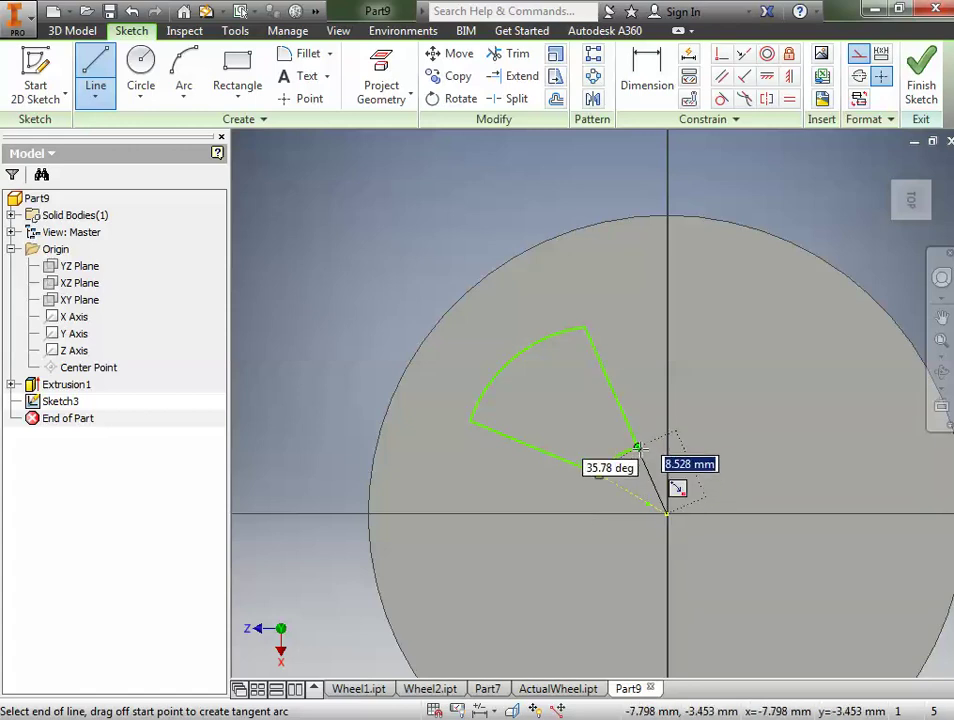
pyautogui.doubleClick(638, 447)
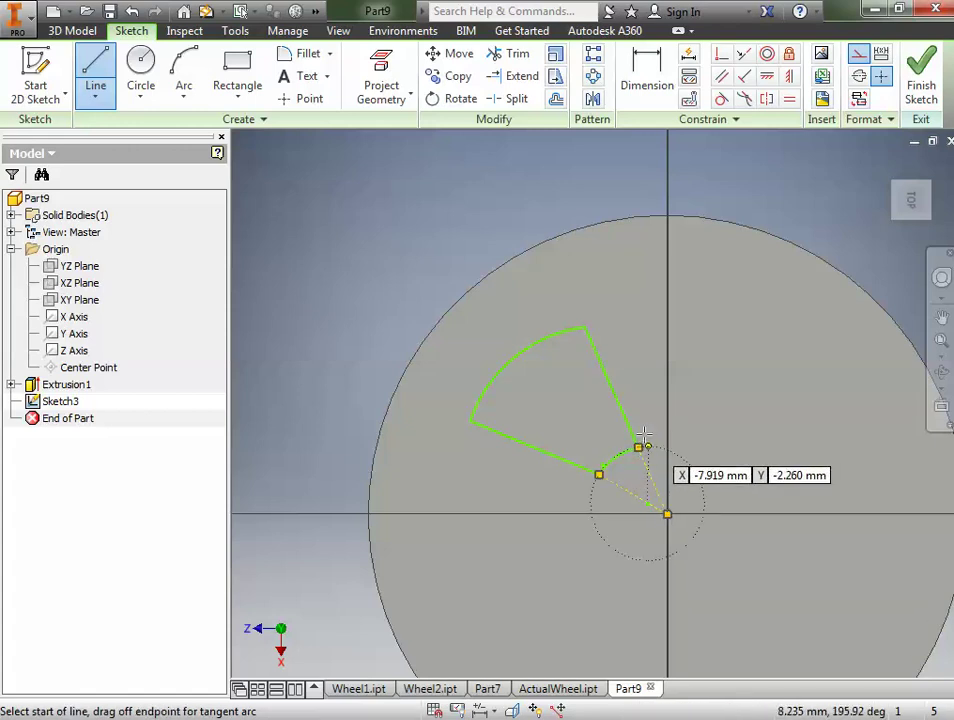
# Draw a vertical construction line from the topmost point of the disc's rim to its centre and end the Line command
pyautogui.click(667, 217)
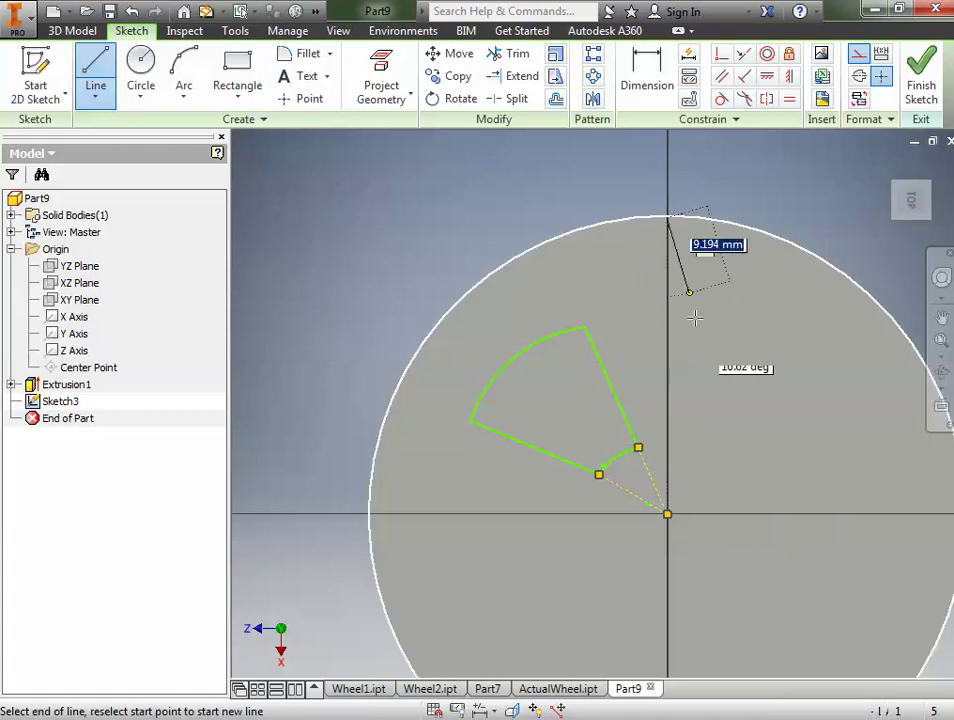
pyautogui.click(667, 514)
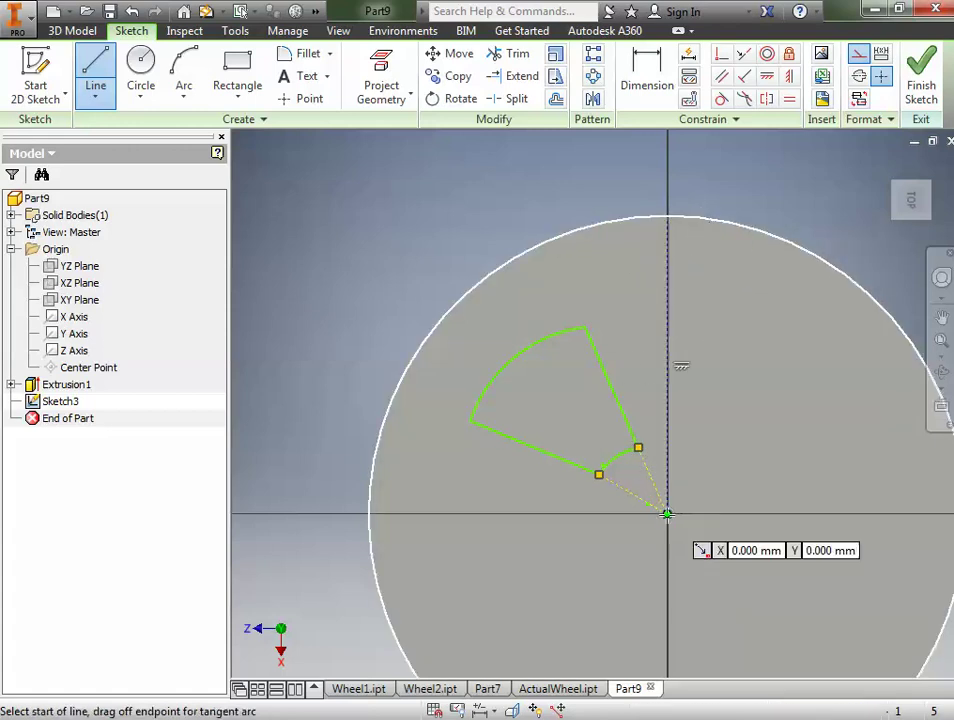
pyautogui.rightClick(738, 408)
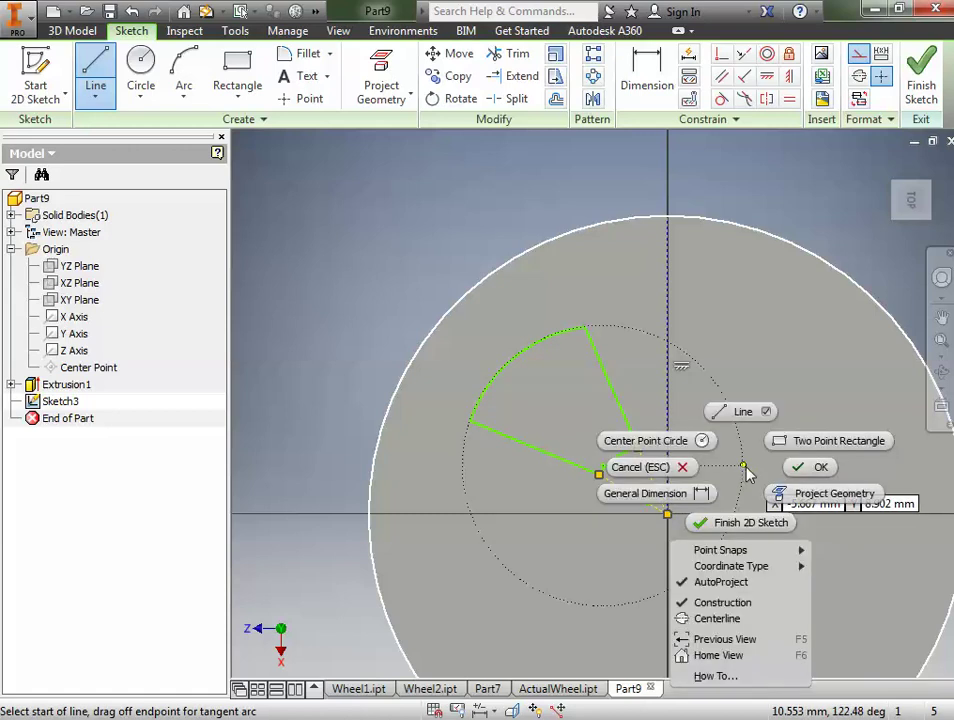
pyautogui.click(807, 405)
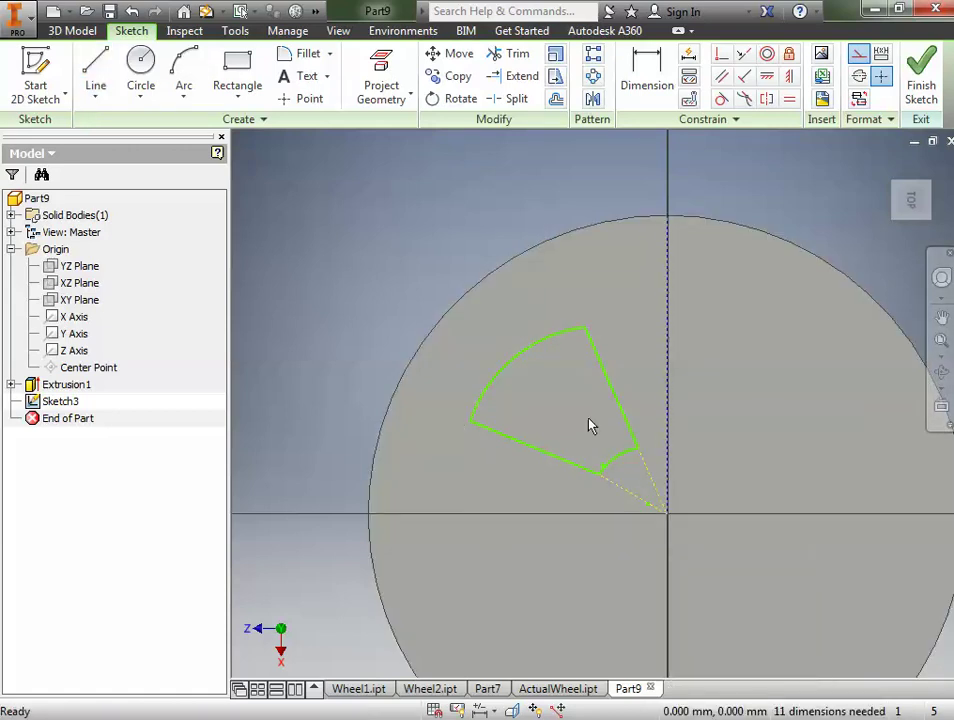
# Move the sector's two outer corners apart so its straight sides tilt away from the construction lines' directions
pyautogui.scroll(5, 639, 443)
pyautogui.scroll(-4, 639, 447)
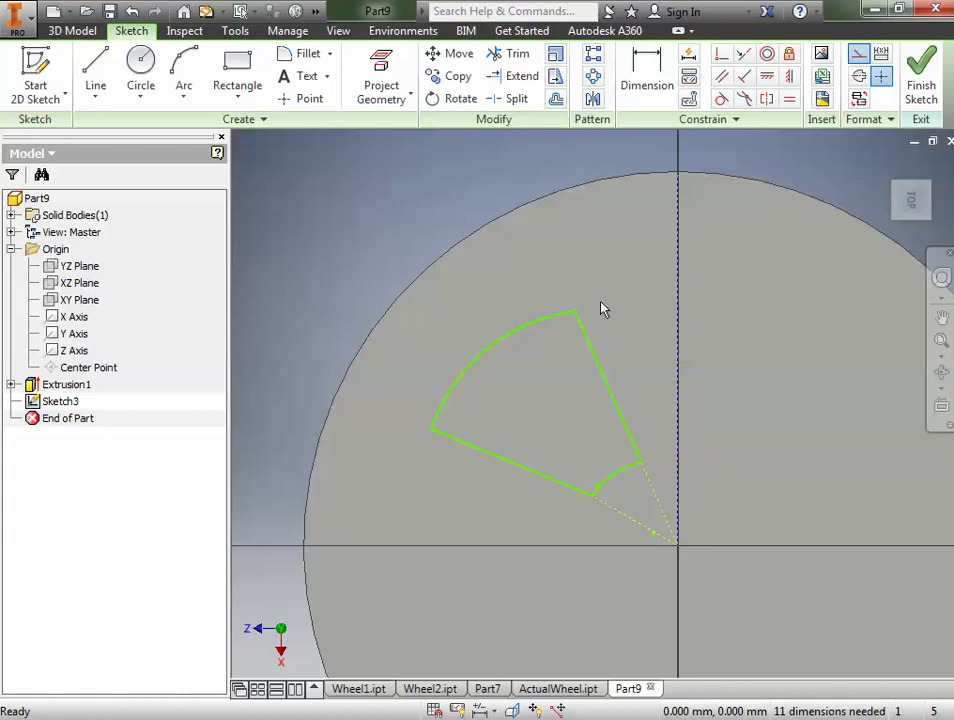
pyautogui.moveTo(581, 315); pyautogui.dragTo(612, 304)
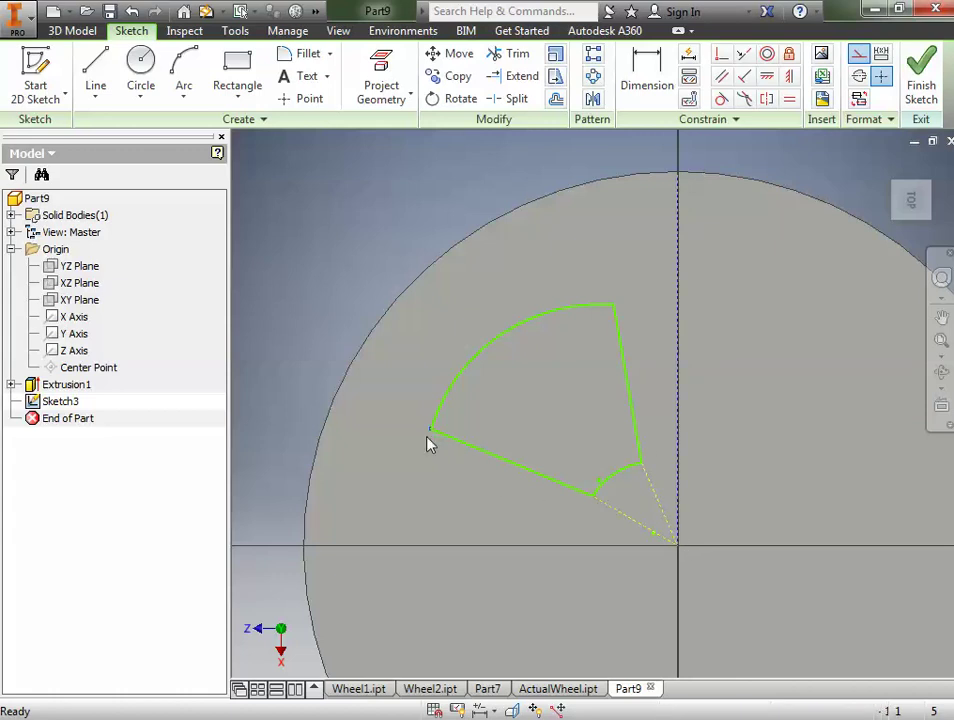
pyautogui.moveTo(431, 436); pyautogui.dragTo(416, 455)
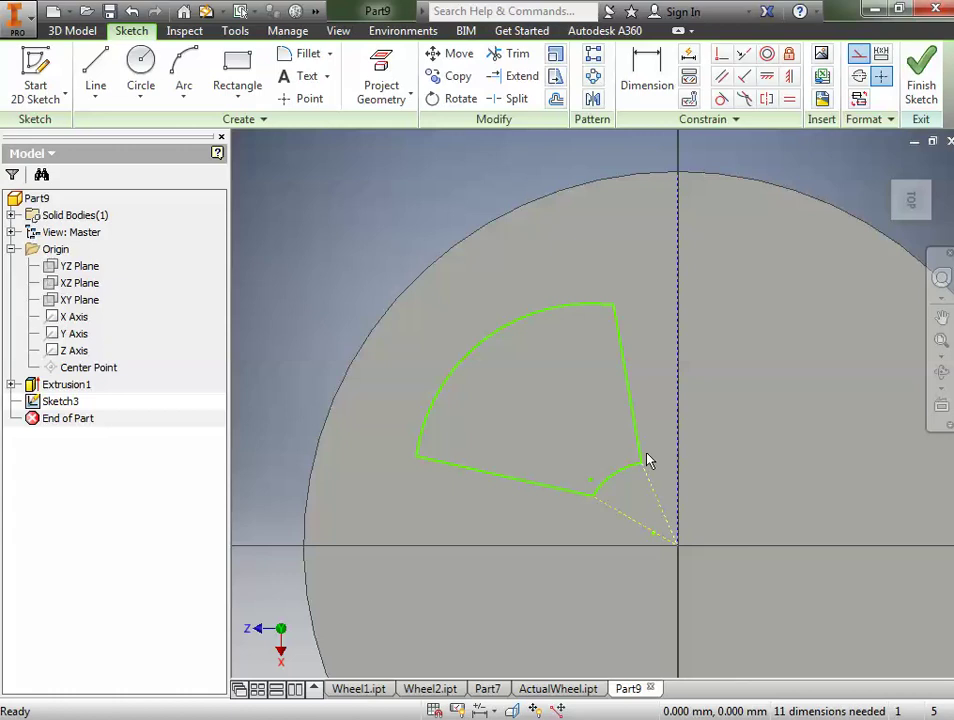
# Make each straight side of the sector collinear with the construction line running from its inner end to the centre
pyautogui.click(744, 60)
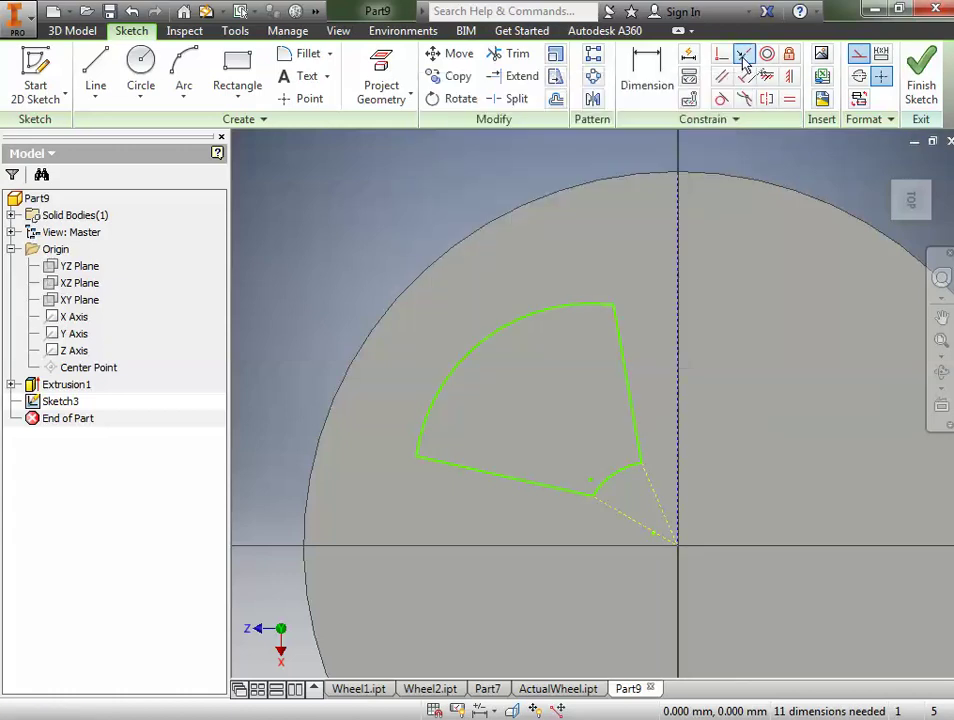
pyautogui.click(629, 382)
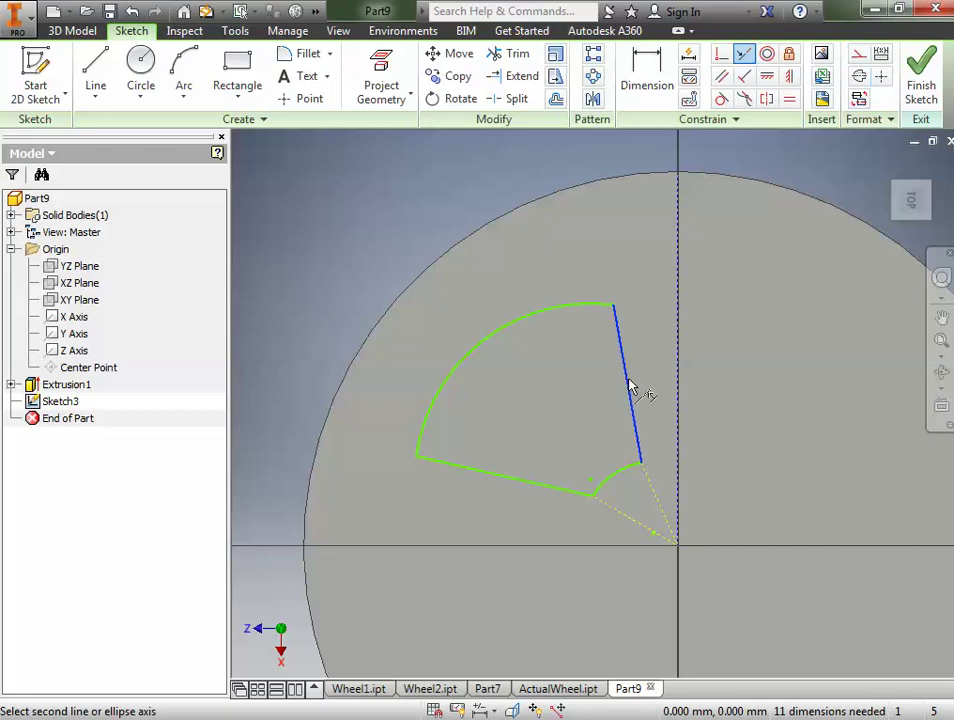
pyautogui.click(657, 502)
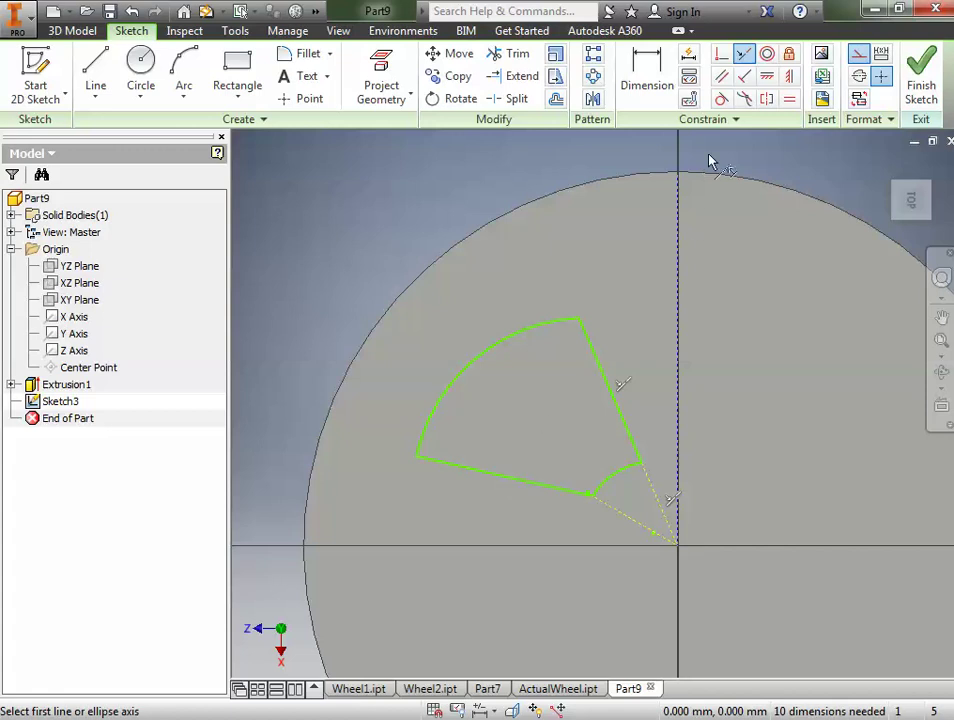
pyautogui.click(513, 487)
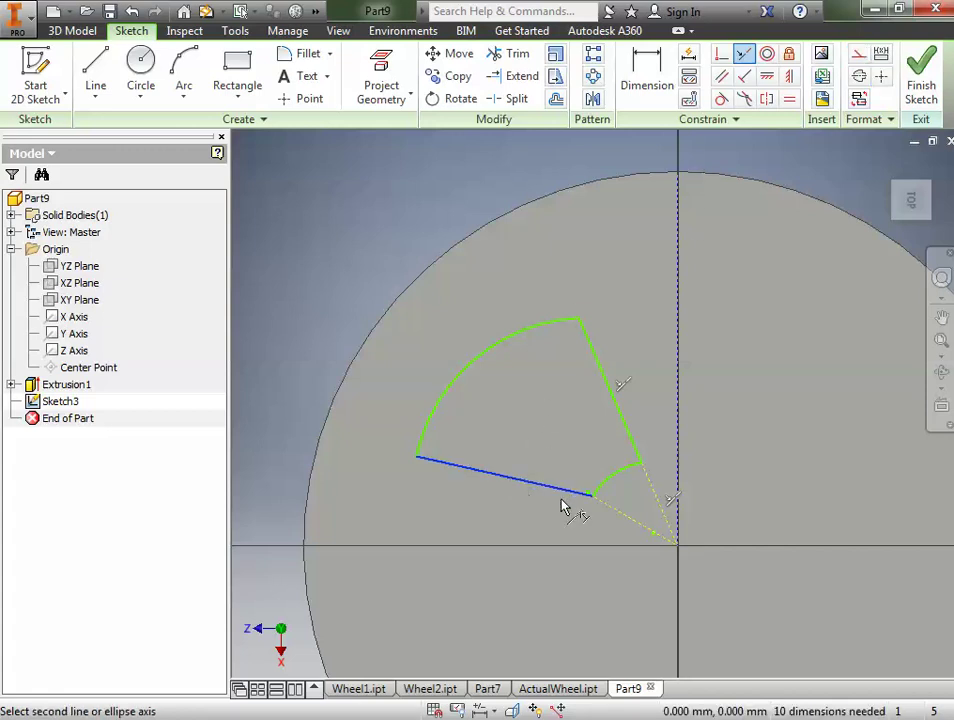
pyautogui.click(626, 521)
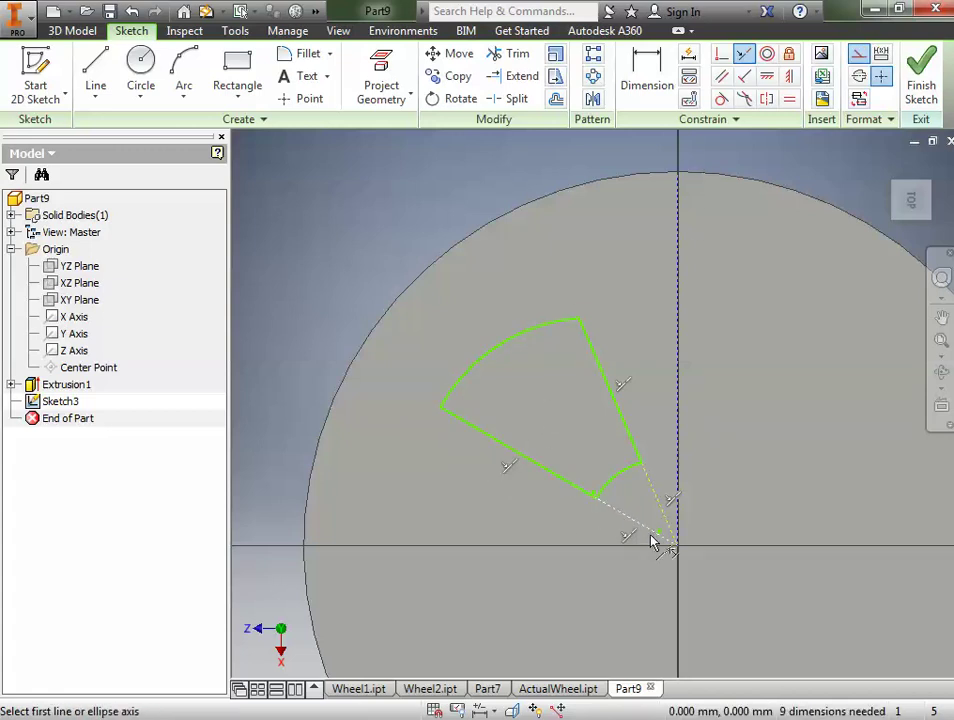
pyautogui.rightClick(408, 332)
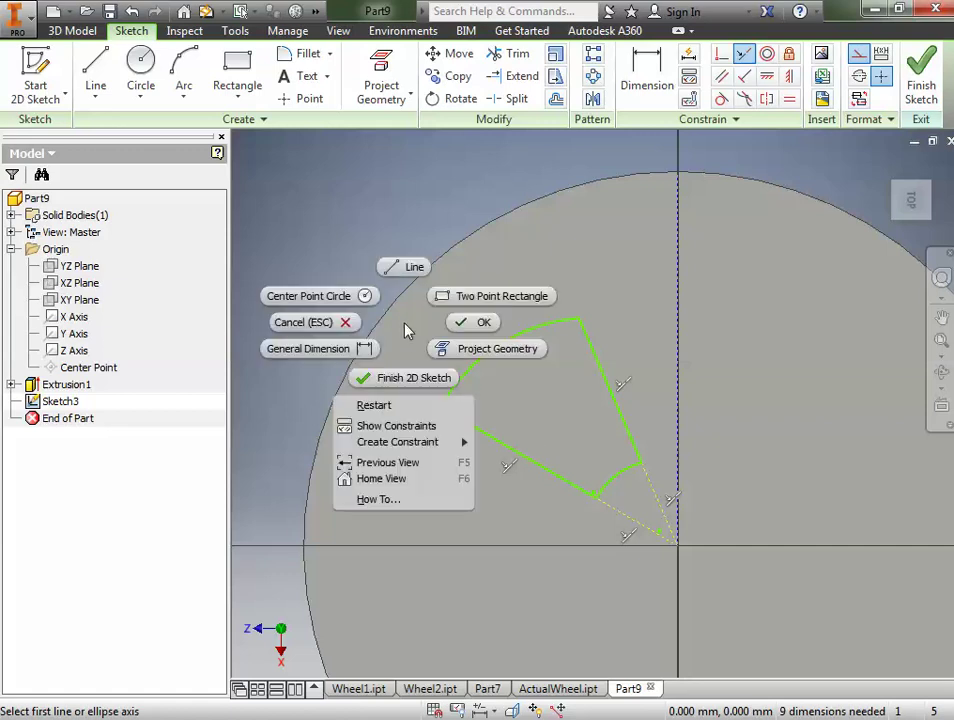
pyautogui.click(465, 321)
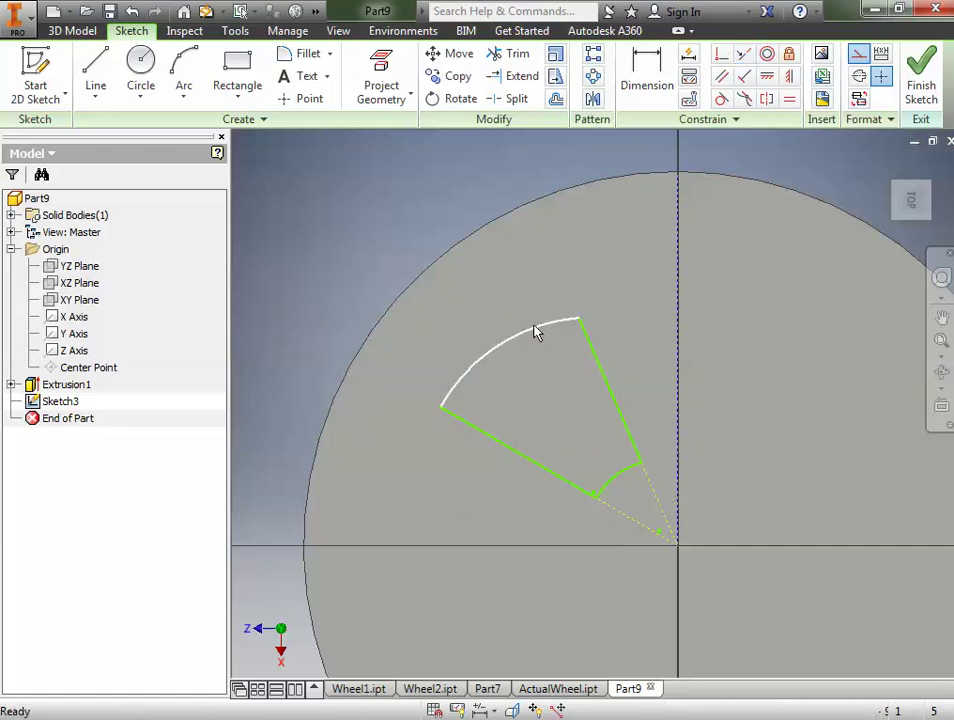
# Reshape the constrained sector by pulling its outer arc toward the rim, swinging the lower side downward and moving its inner corner away from the centre
pyautogui.moveTo(541, 331); pyautogui.dragTo(597, 266)
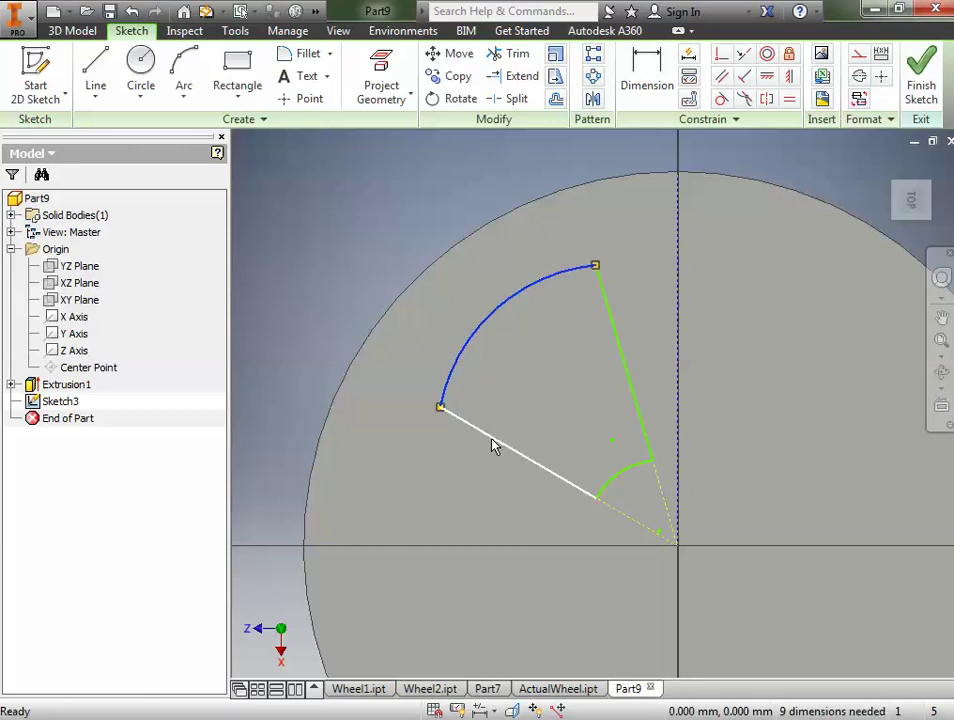
pyautogui.moveTo(494, 443)
pyautogui.mouseDown()
pyautogui.moveTo(473, 452)
pyautogui.moveTo(475, 428)
pyautogui.moveTo(433, 453)
pyautogui.moveTo(473, 443)
pyautogui.moveTo(435, 452)
pyautogui.mouseUp()
pyautogui.moveTo(511, 412)
pyautogui.mouseDown()
pyautogui.moveTo(488, 443)
pyautogui.moveTo(558, 405)
pyautogui.moveTo(473, 358)
pyautogui.mouseUp()
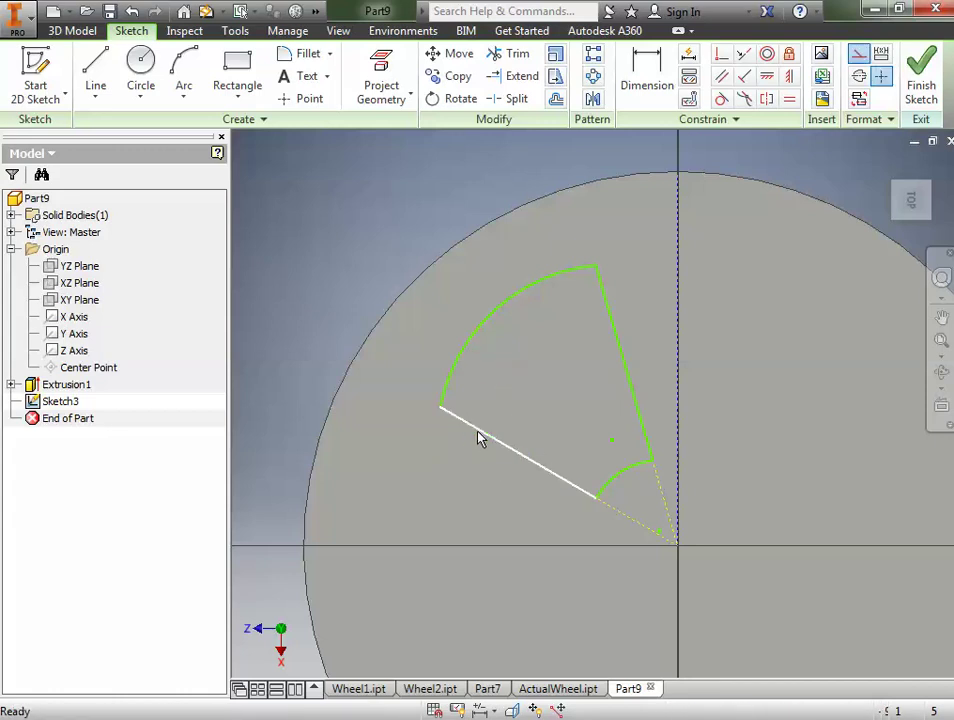
pyautogui.moveTo(479, 437)
pyautogui.mouseDown()
pyautogui.moveTo(445, 464)
pyautogui.moveTo(446, 420)
pyautogui.moveTo(425, 460)
pyautogui.mouseUp()
pyautogui.moveTo(590, 500)
pyautogui.mouseDown()
pyautogui.moveTo(565, 523)
pyautogui.moveTo(565, 461)
pyautogui.moveTo(548, 490)
pyautogui.mouseUp()
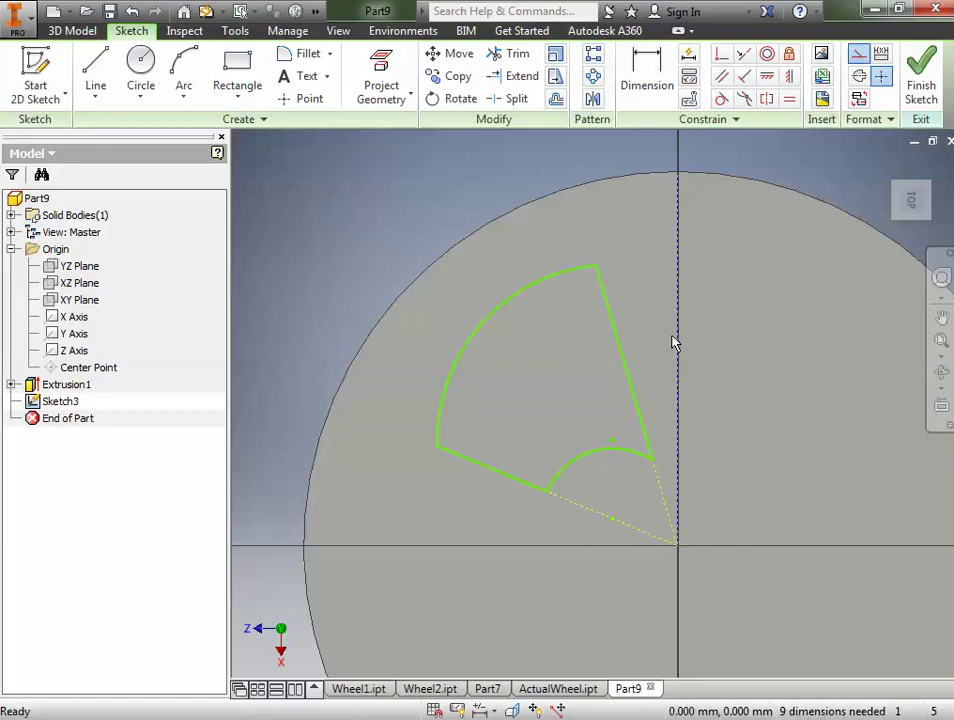
pyautogui.click(652, 82)
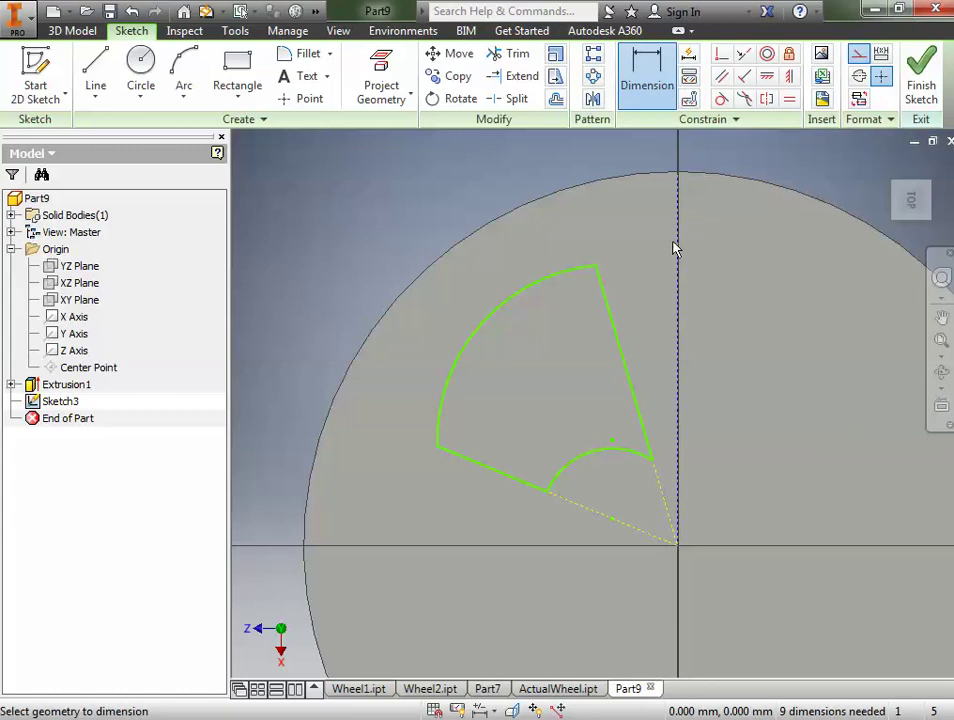
pyautogui.click(618, 330)
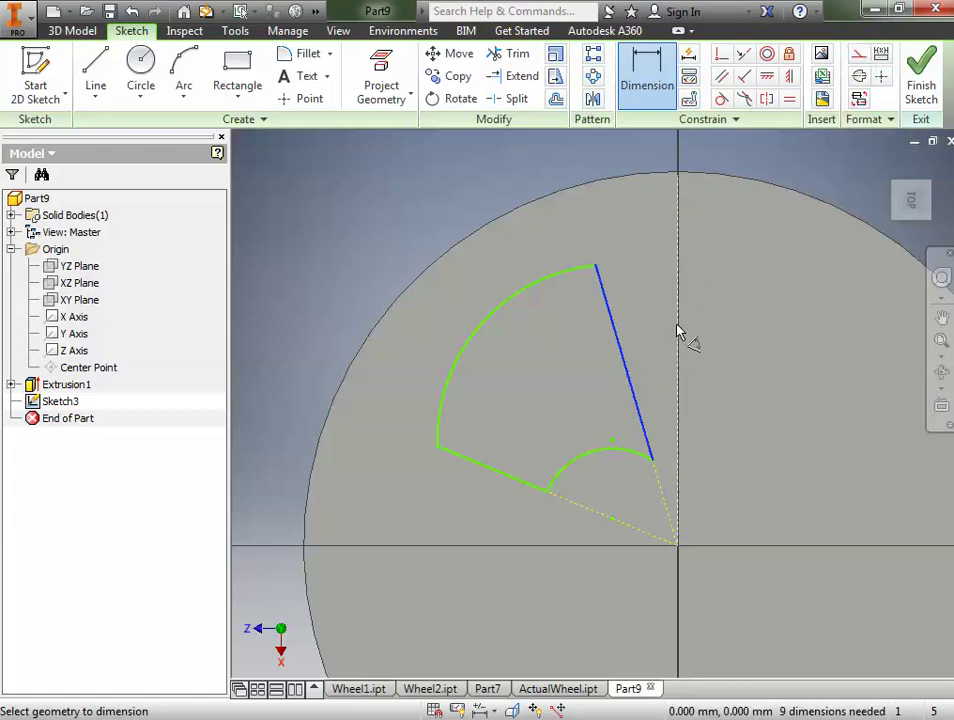
pyautogui.press('Escape')
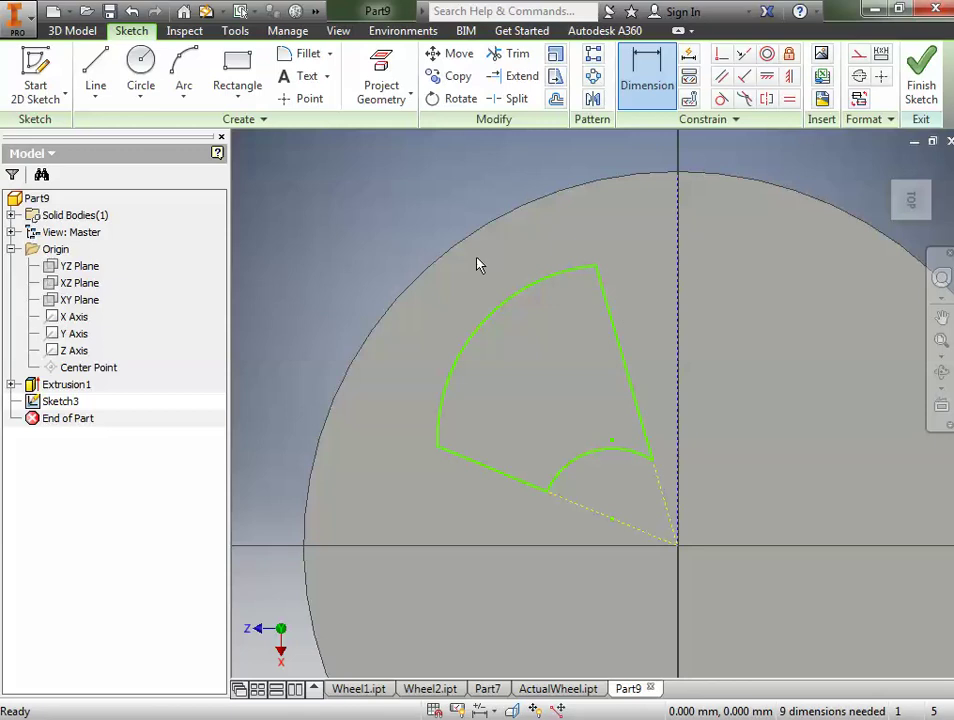
pyautogui.press('Escape')
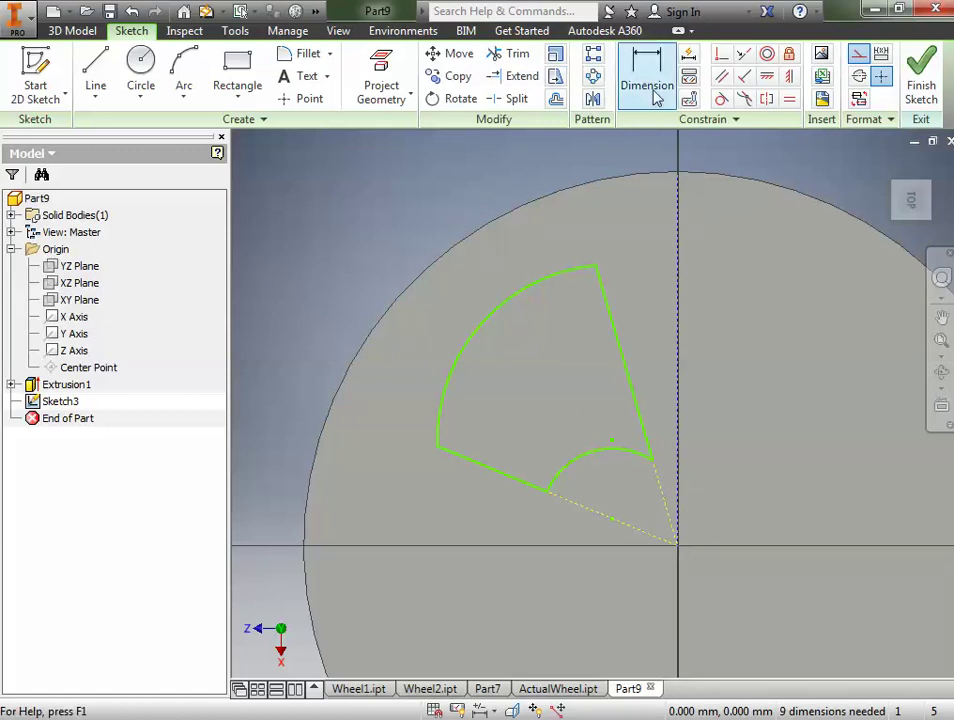
# Make both sector arcs concentric with the disc's rim, and pull each arc further out from the centre
pyautogui.click(767, 55)
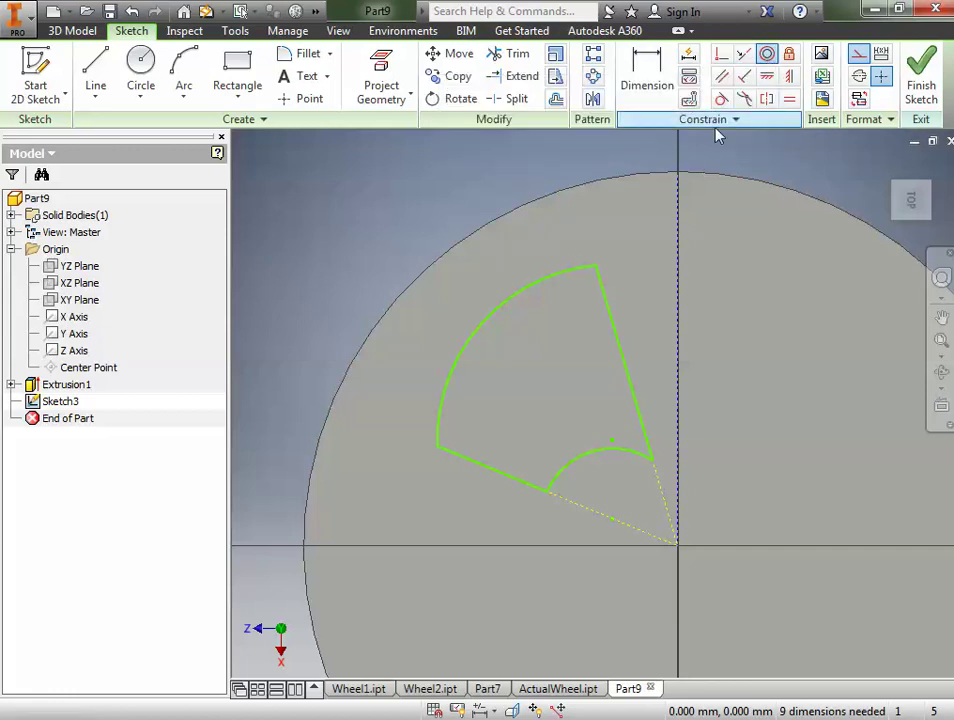
pyautogui.click(474, 250)
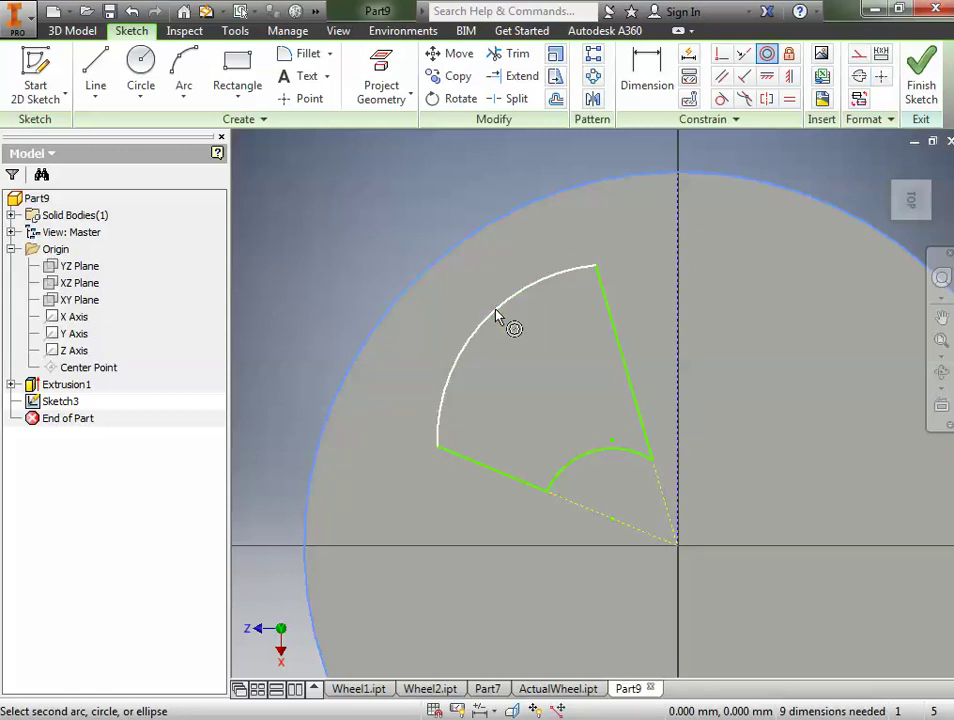
pyautogui.click(475, 325)
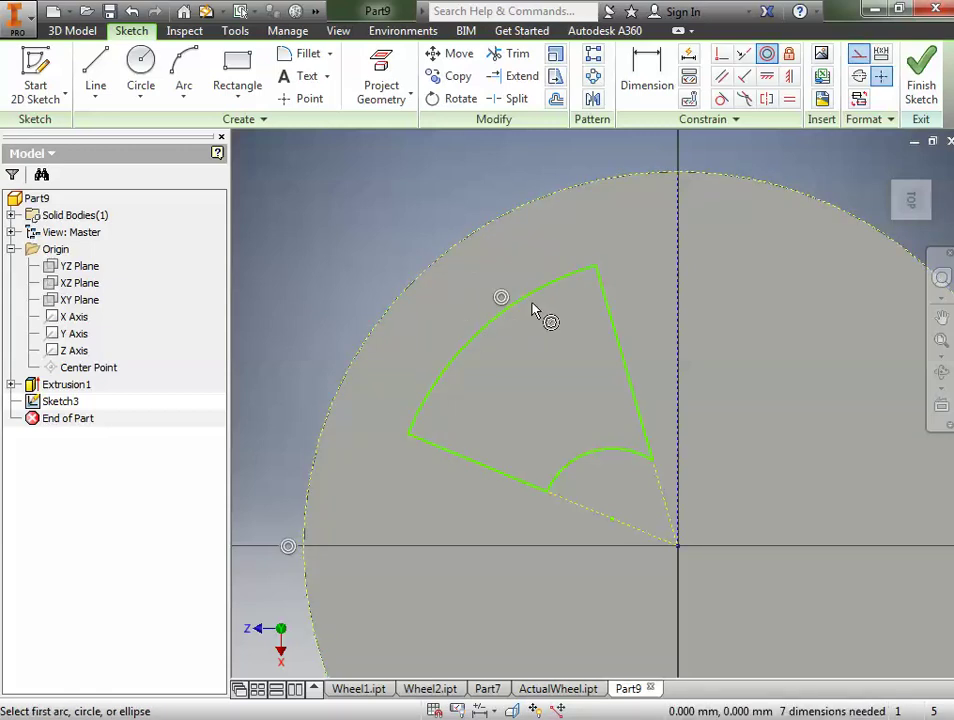
pyautogui.click(434, 272)
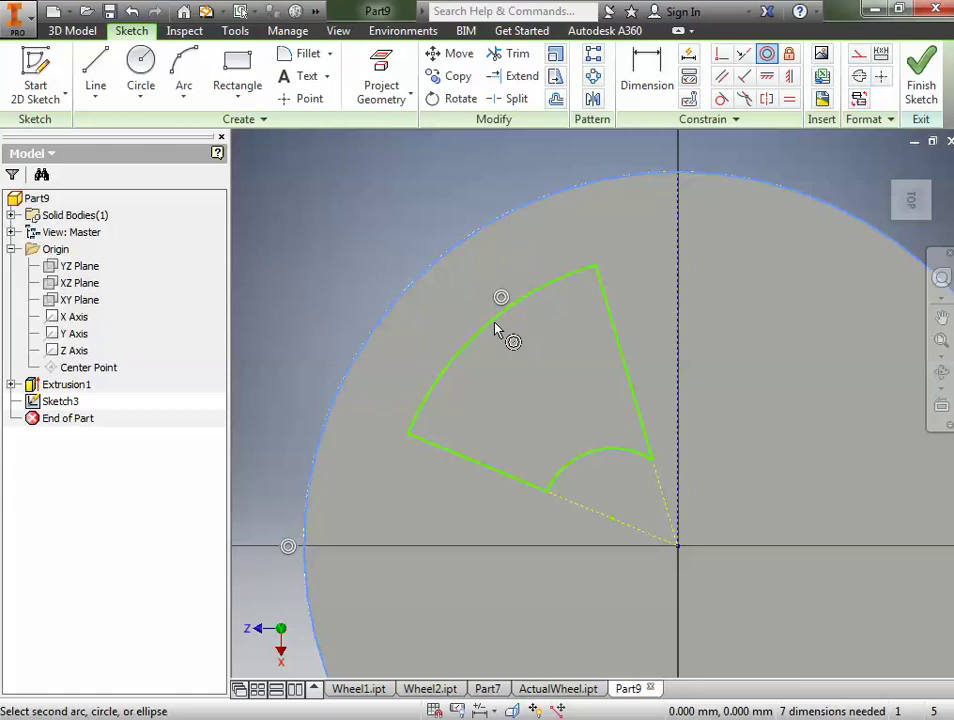
pyautogui.click(584, 452)
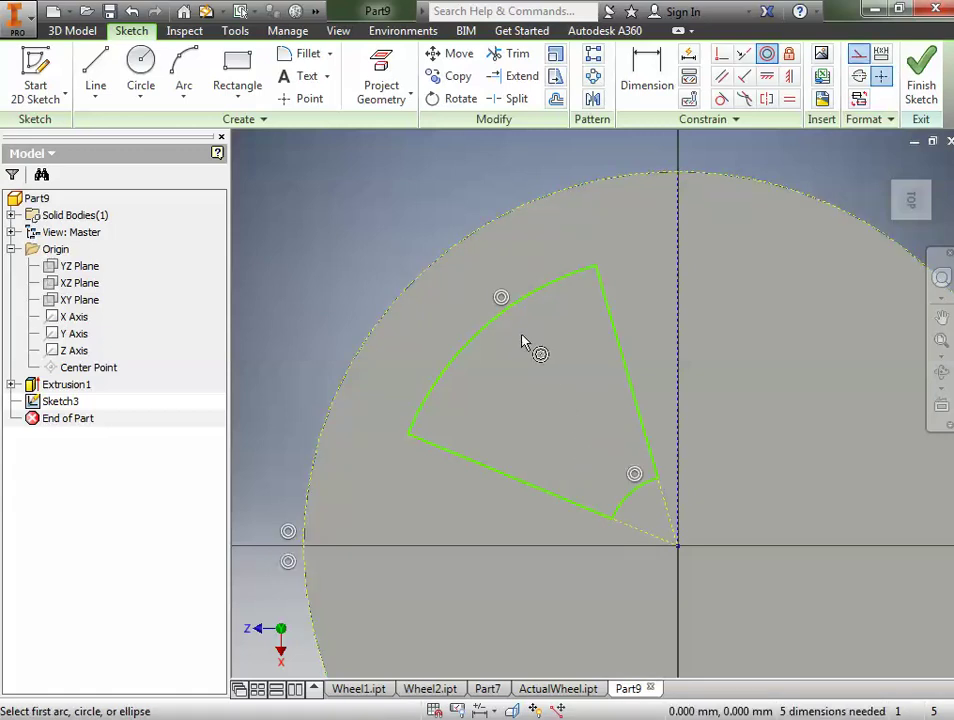
pyautogui.press('Escape')
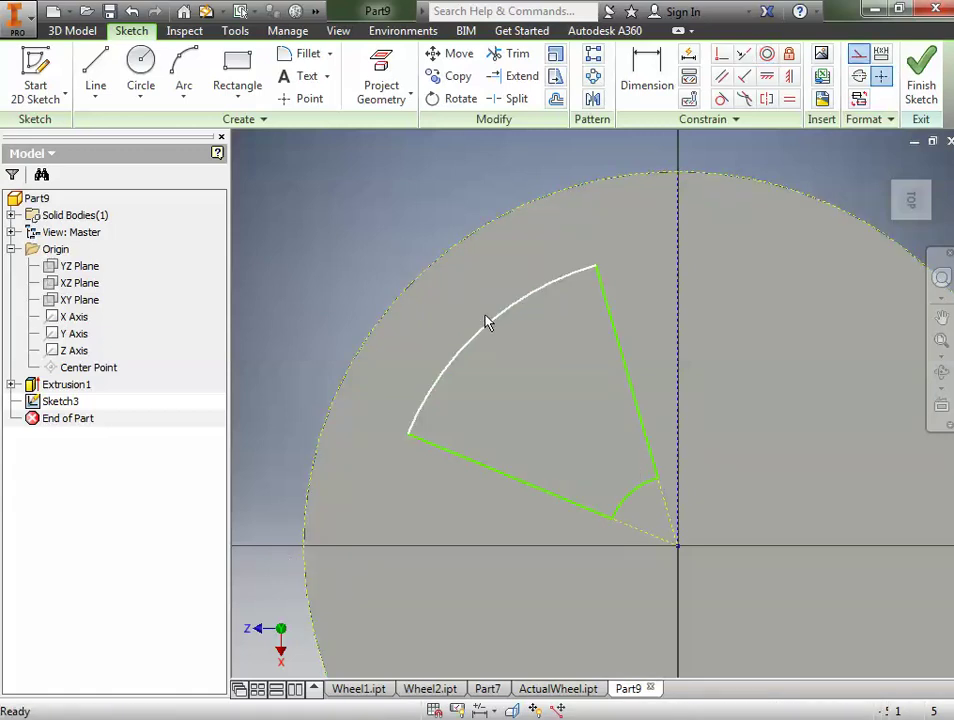
pyautogui.moveTo(486, 321); pyautogui.dragTo(520, 354)
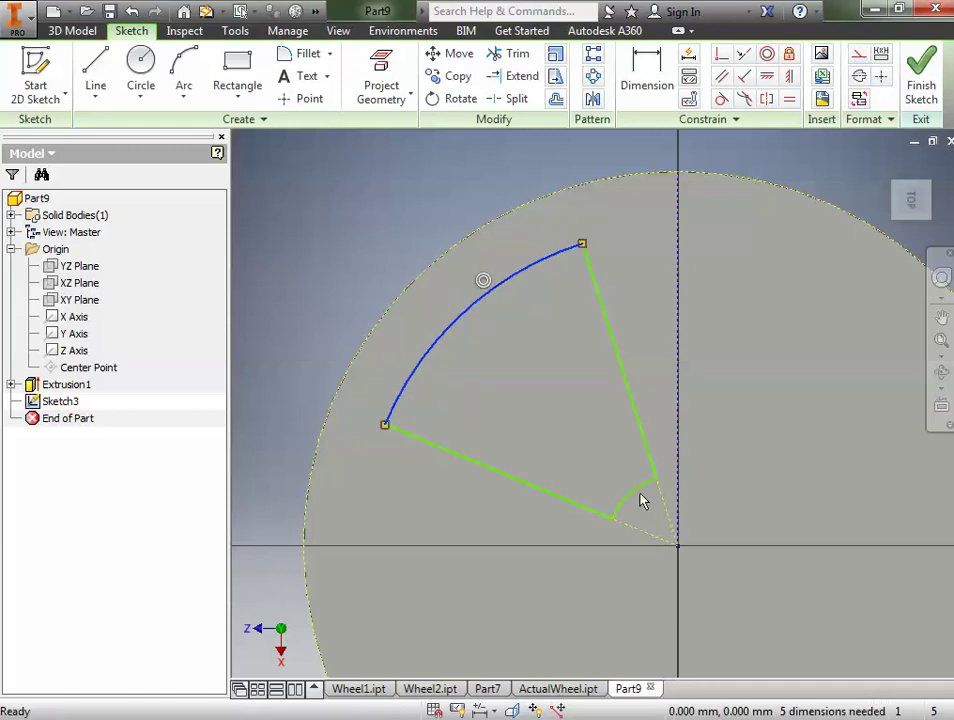
pyautogui.moveTo(624, 486); pyautogui.dragTo(590, 440)
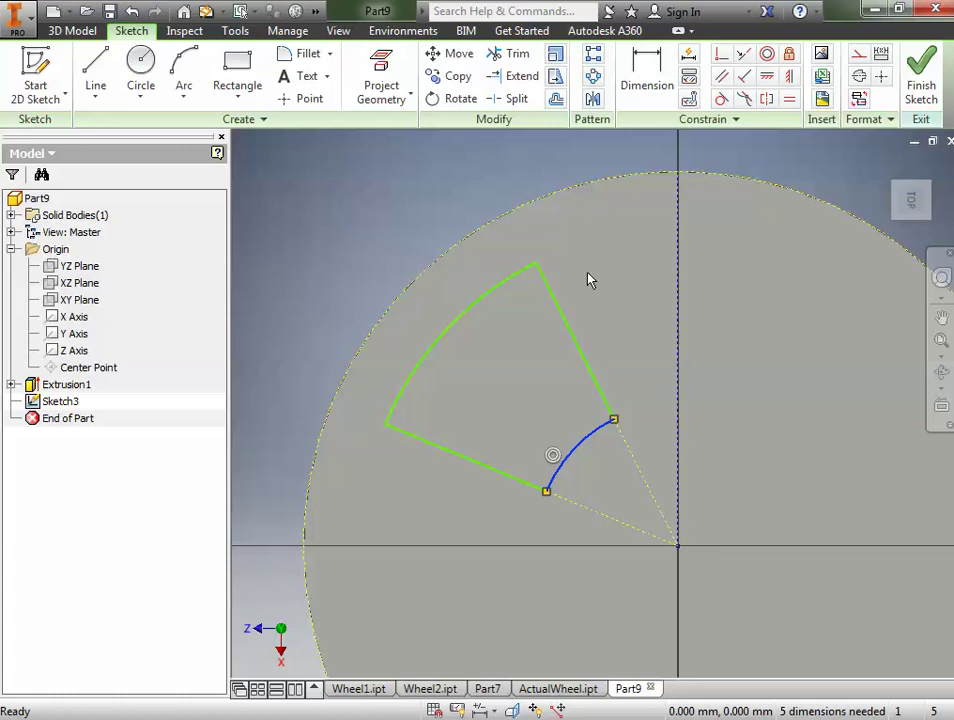
# Dimension the angle between the sector's upper straight side and the vertical construction line as 30 degrees
pyautogui.click(645, 88)
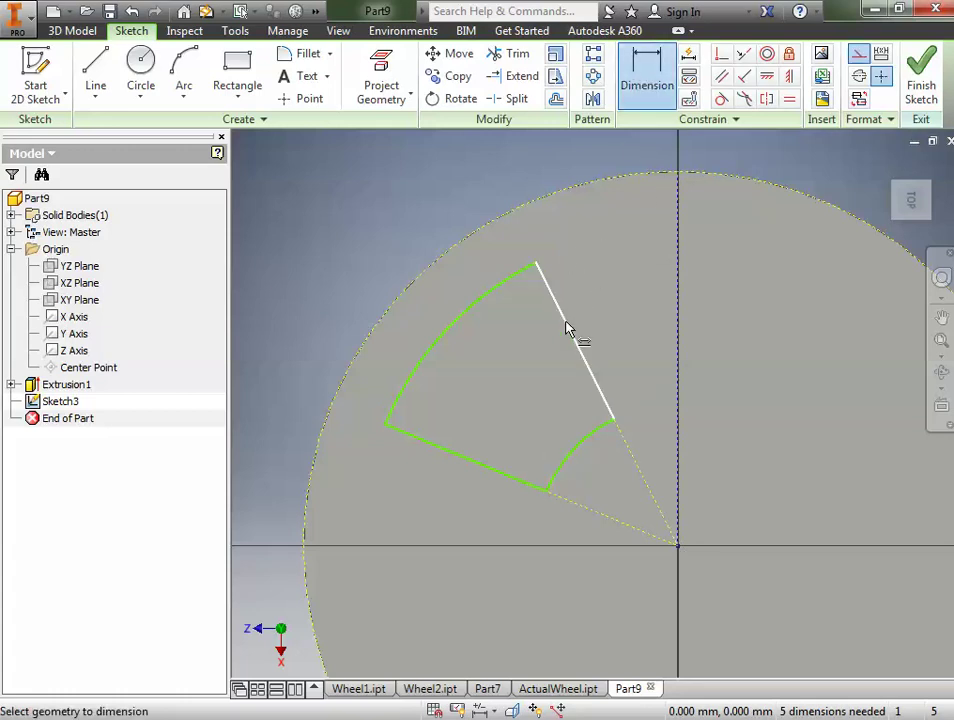
pyautogui.click(567, 331)
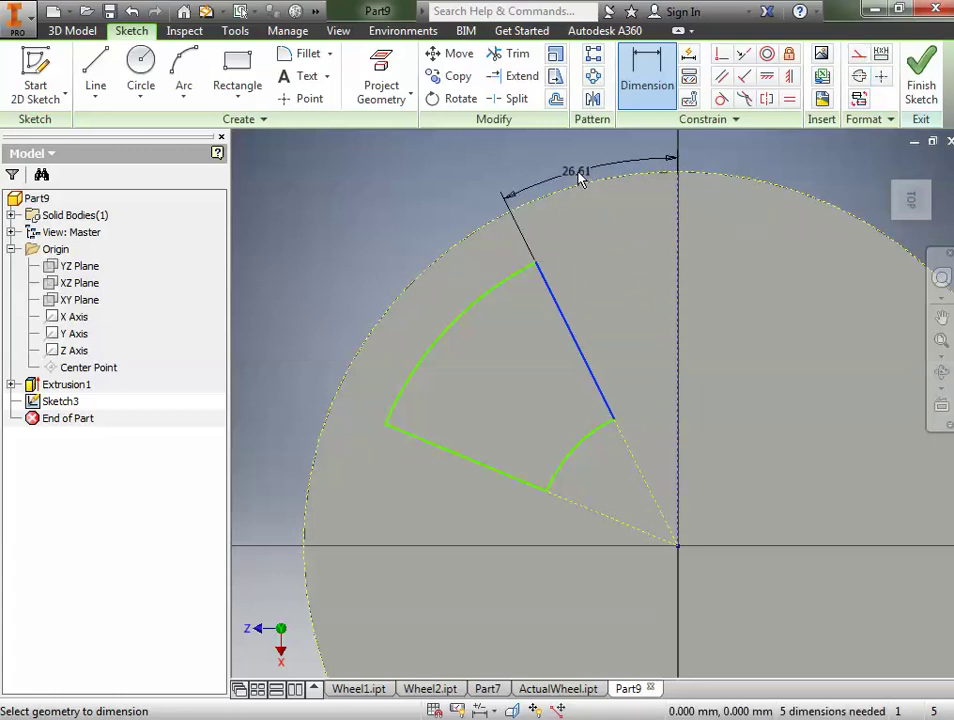
pyautogui.click(585, 180)
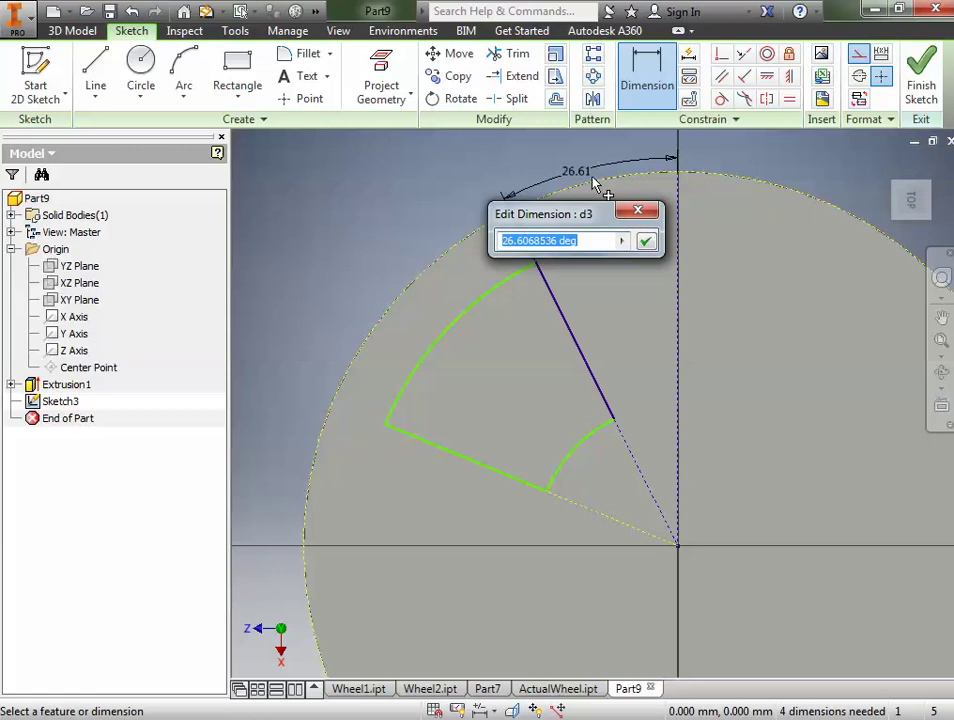
pyautogui.write('30')
pyautogui.press('Return')
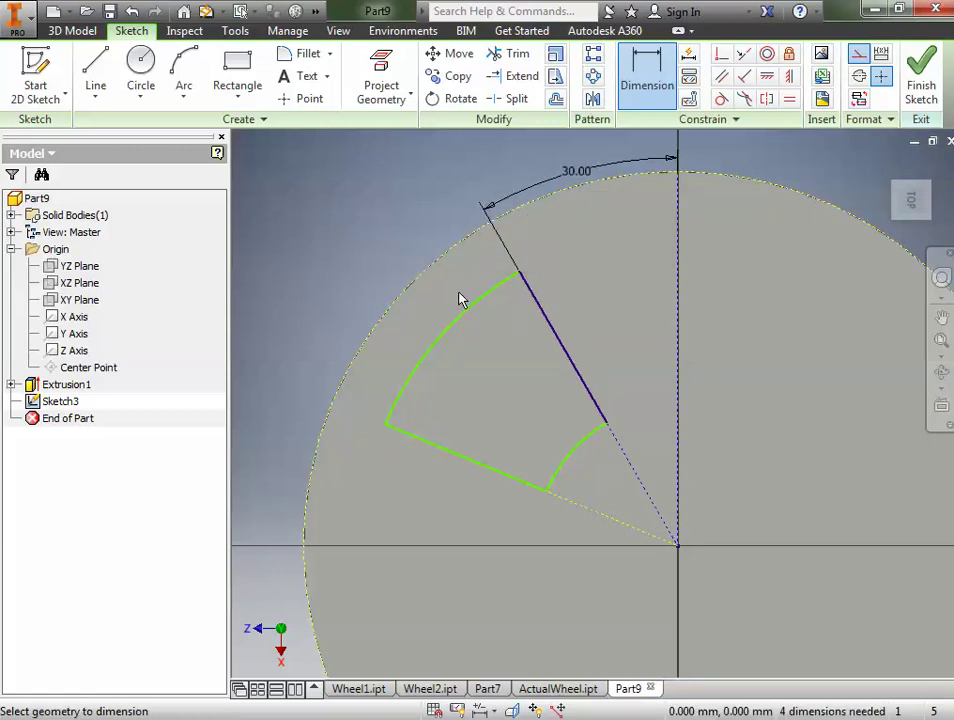
# Dimension the angle between the sector's lower straight side and the vertical construction line as 50 degrees, and end the Dimension command
pyautogui.click(637, 80)
pyautogui.click(637, 92)
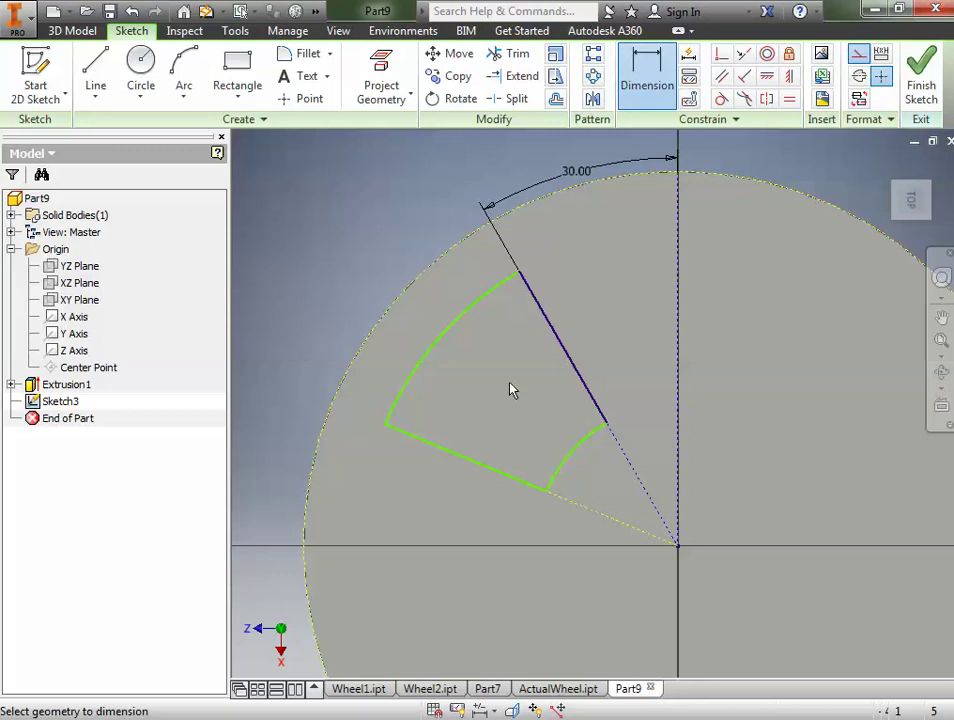
pyautogui.click(465, 458)
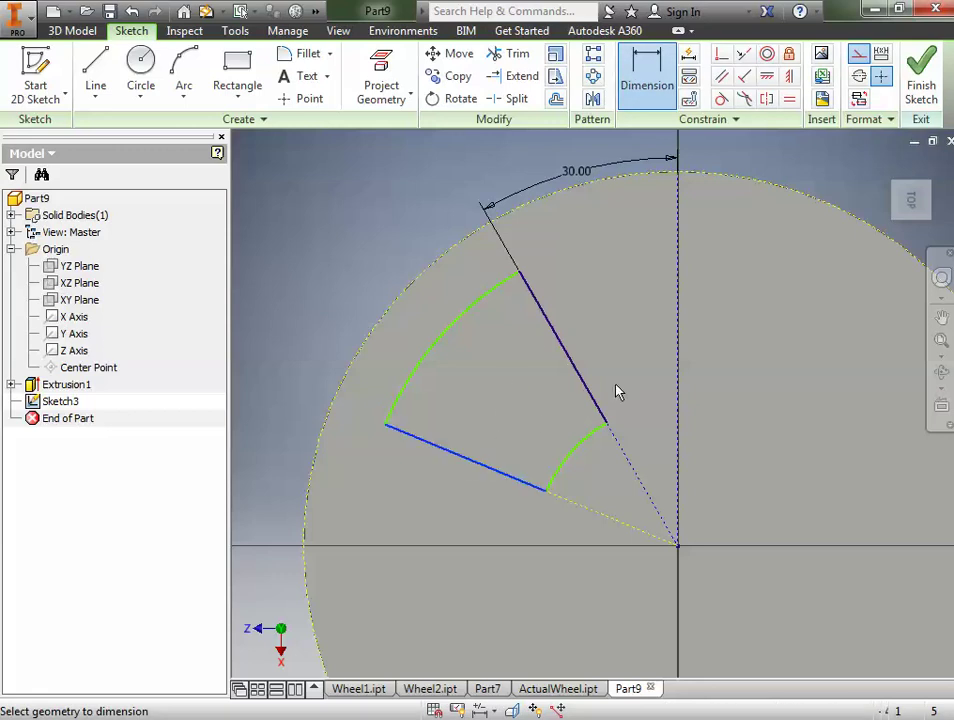
pyautogui.click(677, 351)
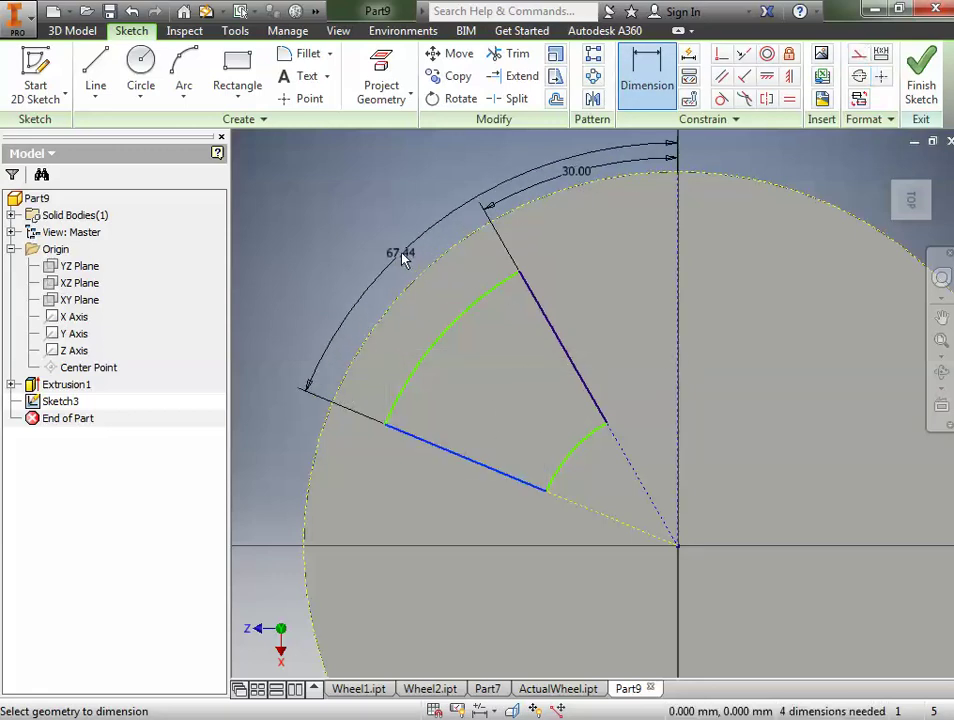
pyautogui.click(396, 256)
pyautogui.write('50')
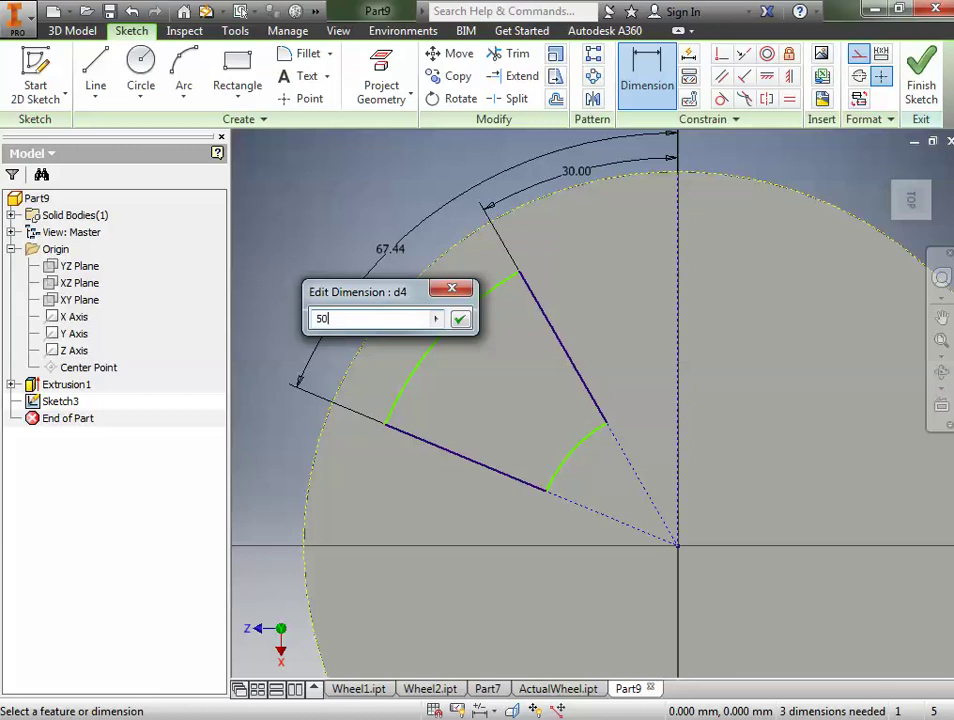
pyautogui.press('Return')
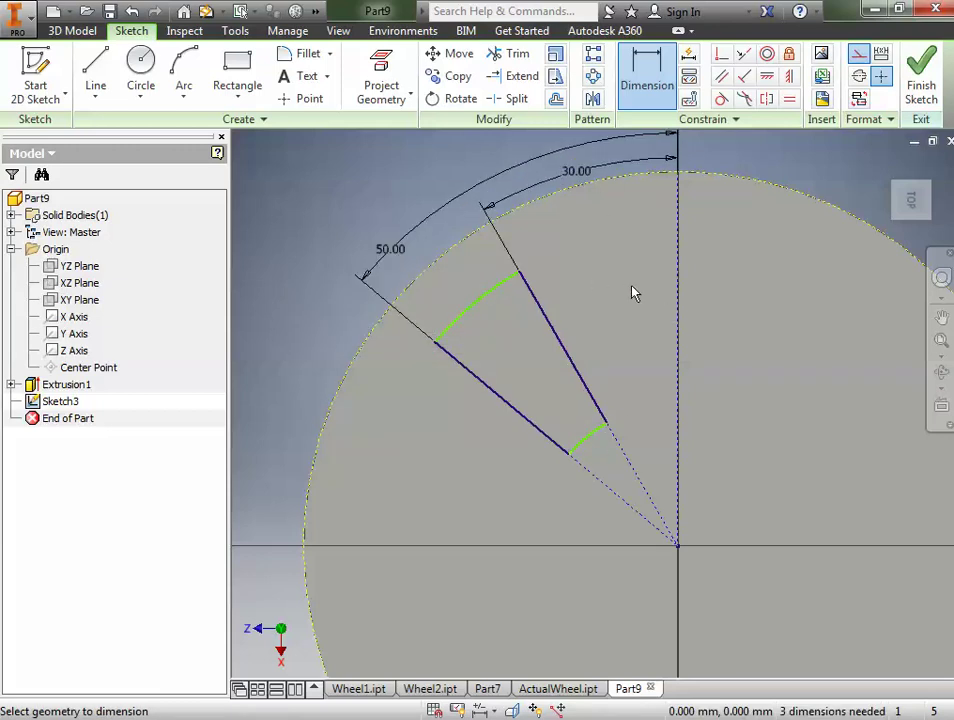
pyautogui.press('Escape')
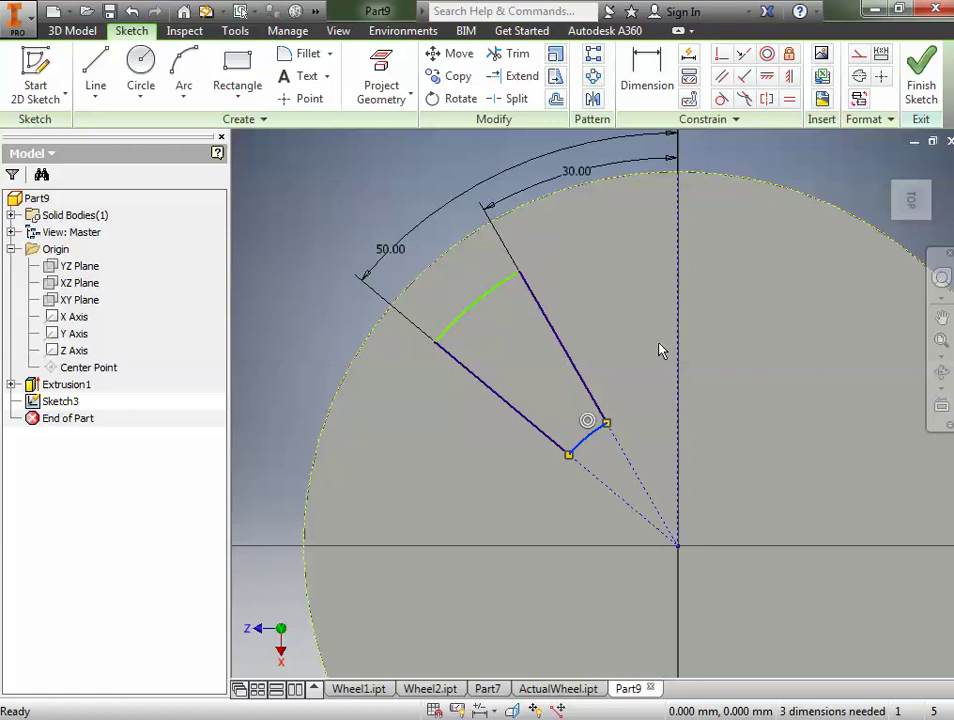
pyautogui.press('Escape')
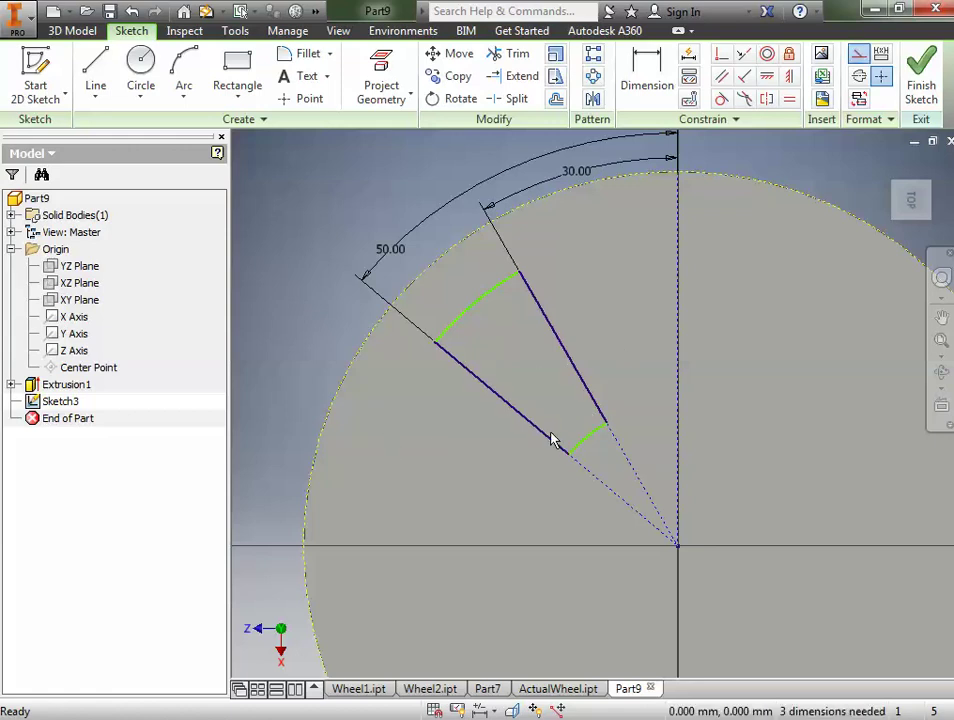
# Delete the construction line joining the inner end of the sector's upper side to the disc's centre
pyautogui.click(722, 58)
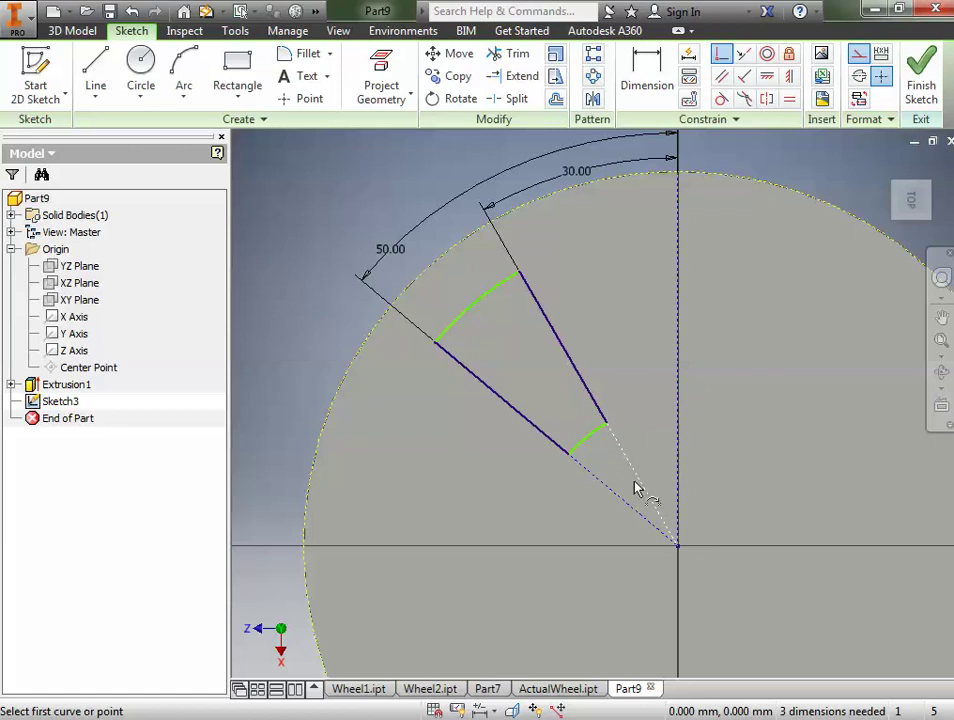
pyautogui.press('Escape')
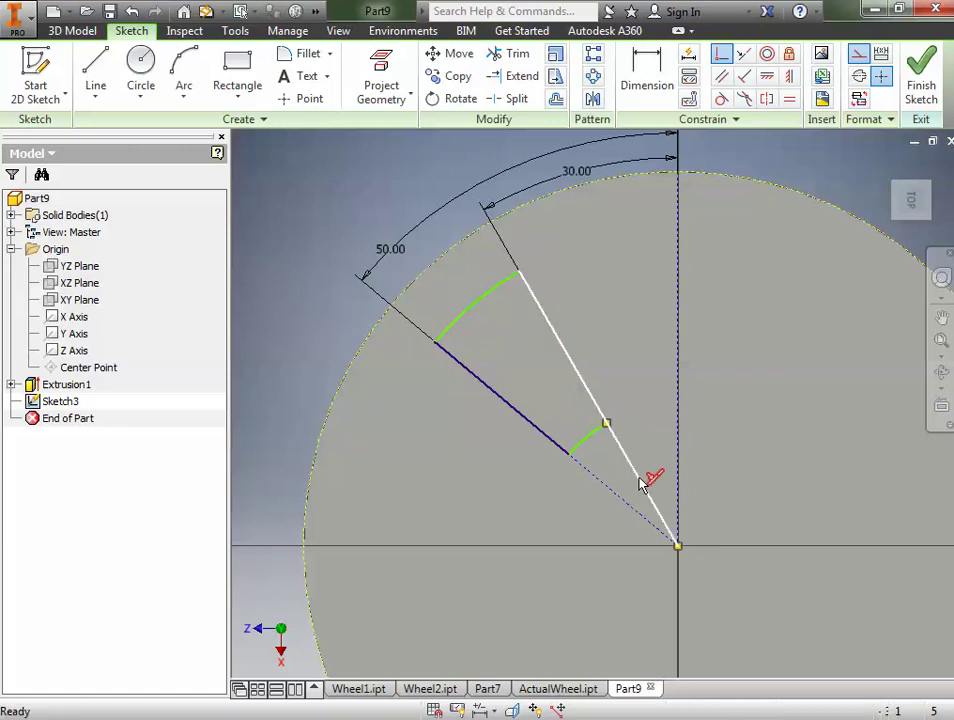
pyautogui.click(641, 481)
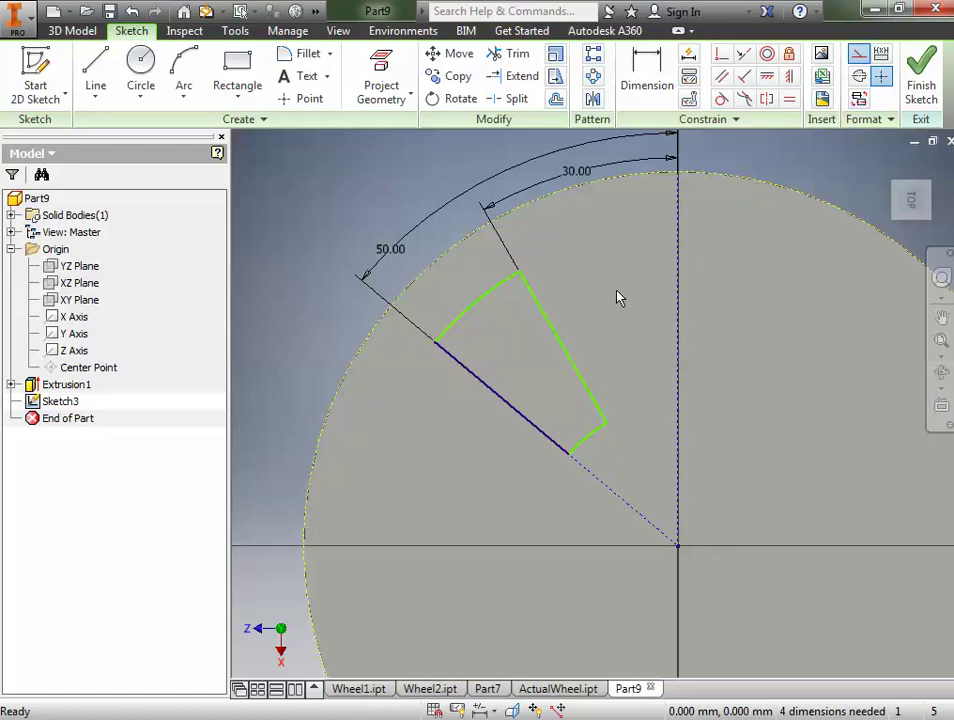
# Make the upper side's inner corner coincident with the vertical construction line, and pull that side so the inner arc moves outward
pyautogui.click(721, 56)
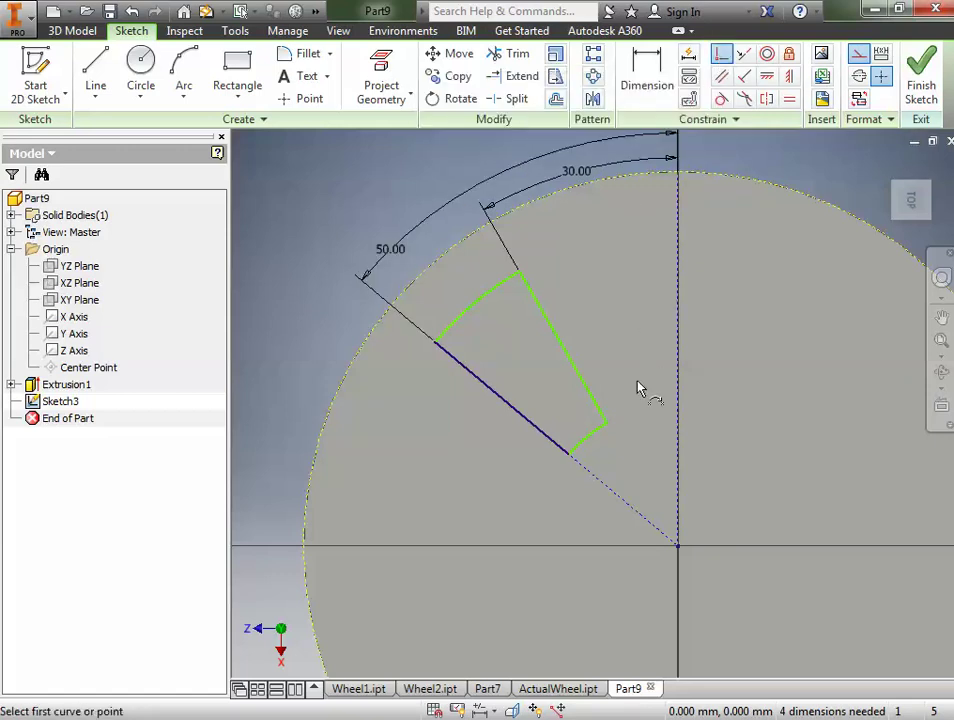
pyautogui.click(606, 424)
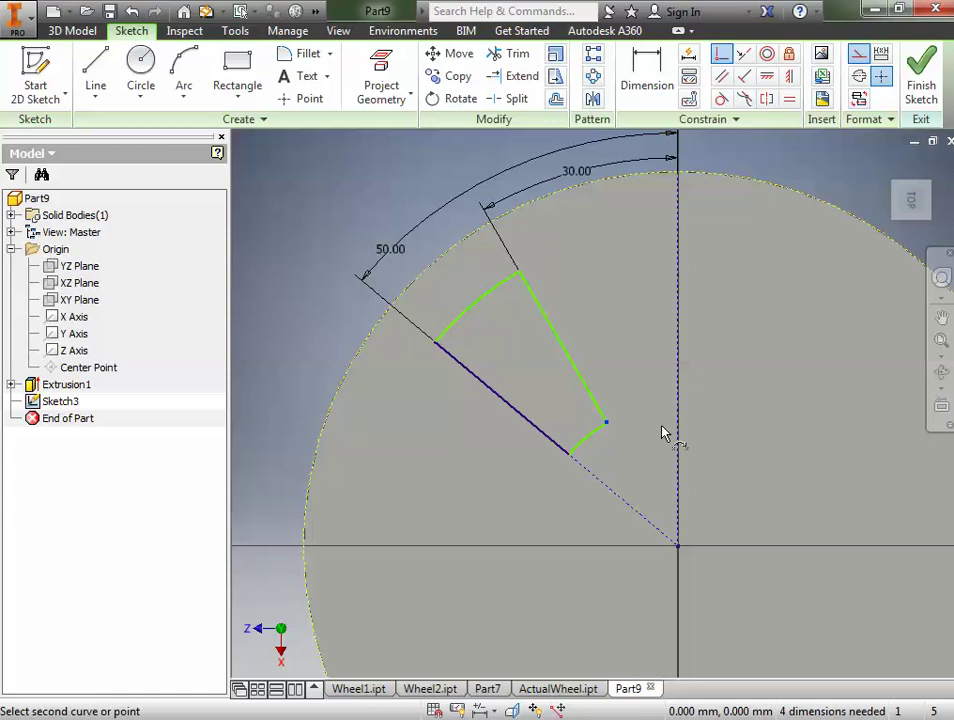
pyautogui.click(677, 452)
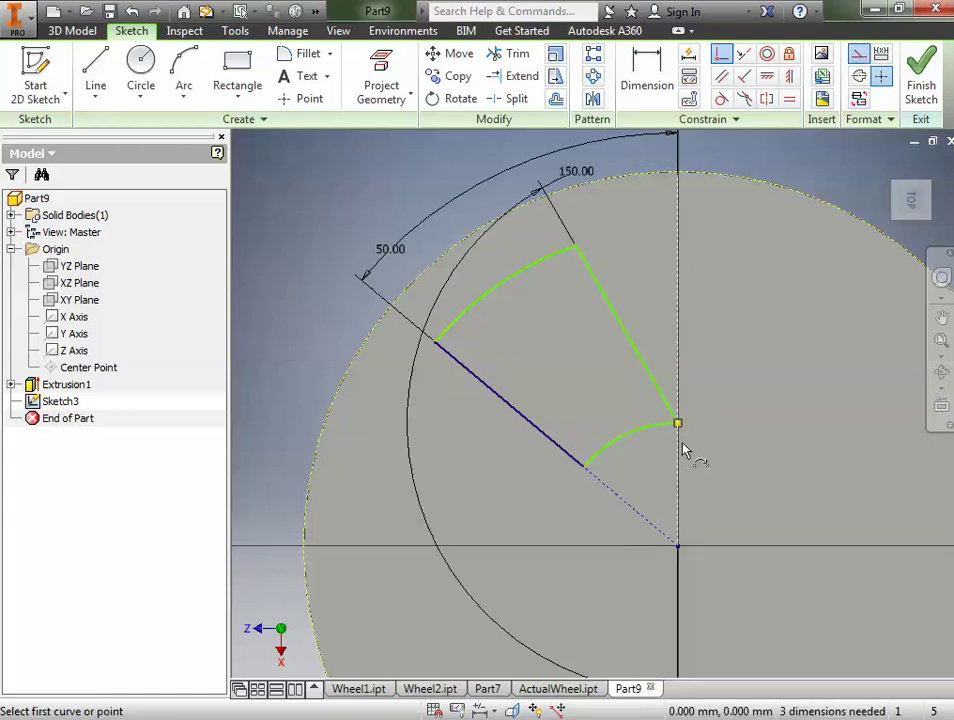
pyautogui.rightClick(718, 406)
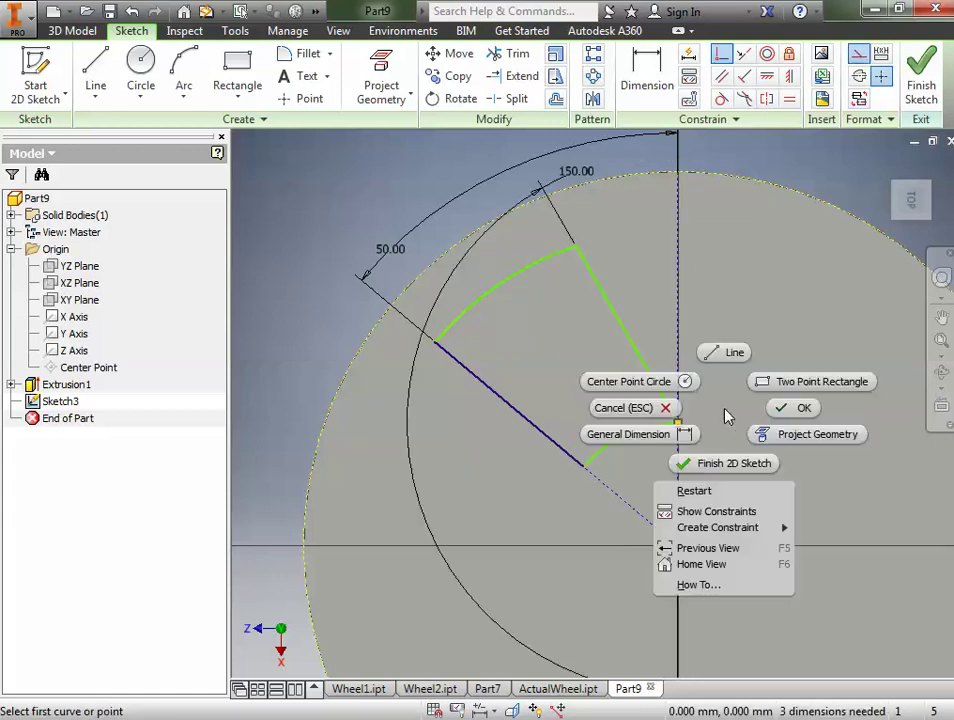
pyautogui.click(800, 409)
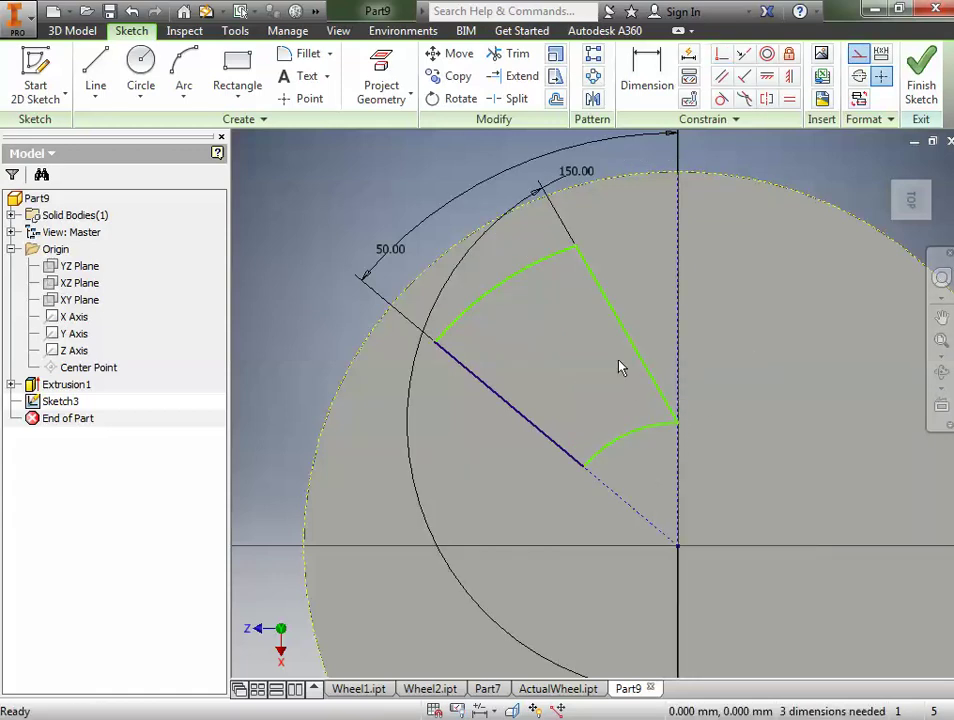
pyautogui.moveTo(605, 297)
pyautogui.mouseDown()
pyautogui.moveTo(626, 249)
pyautogui.moveTo(615, 352)
pyautogui.moveTo(622, 256)
pyautogui.moveTo(620, 294)
pyautogui.moveTo(672, 366)
pyautogui.mouseUp()
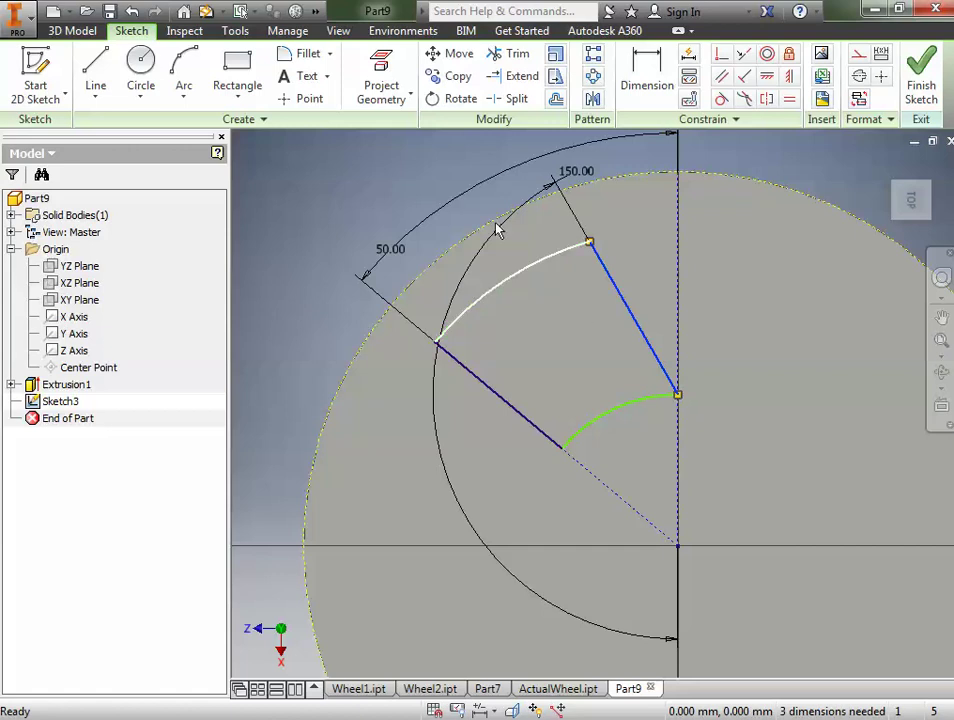
pyautogui.click(275, 376)
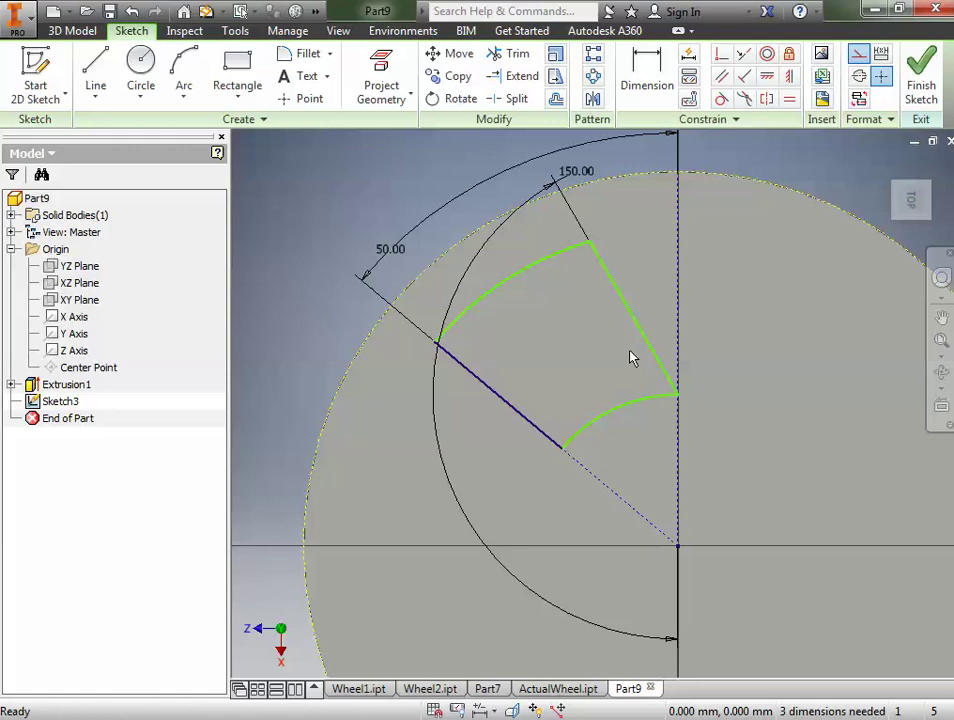
# Dimension the sector's outer arc with a radius of 30 mm
pyautogui.scroll(-3, 631, 358)
pyautogui.scroll(4, 630, 366)
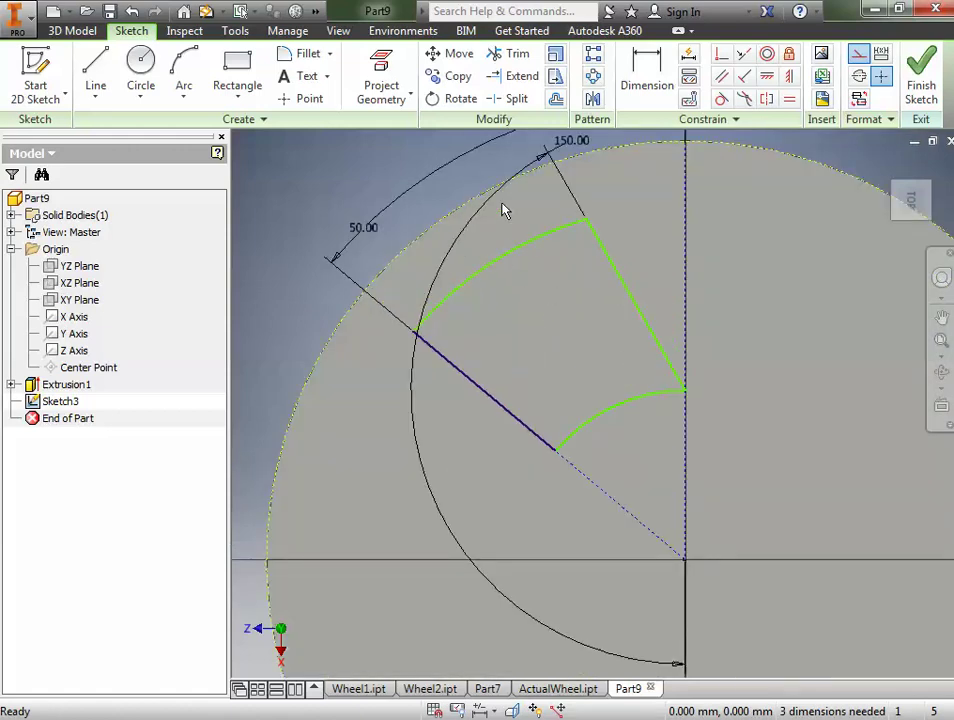
pyautogui.press('d')
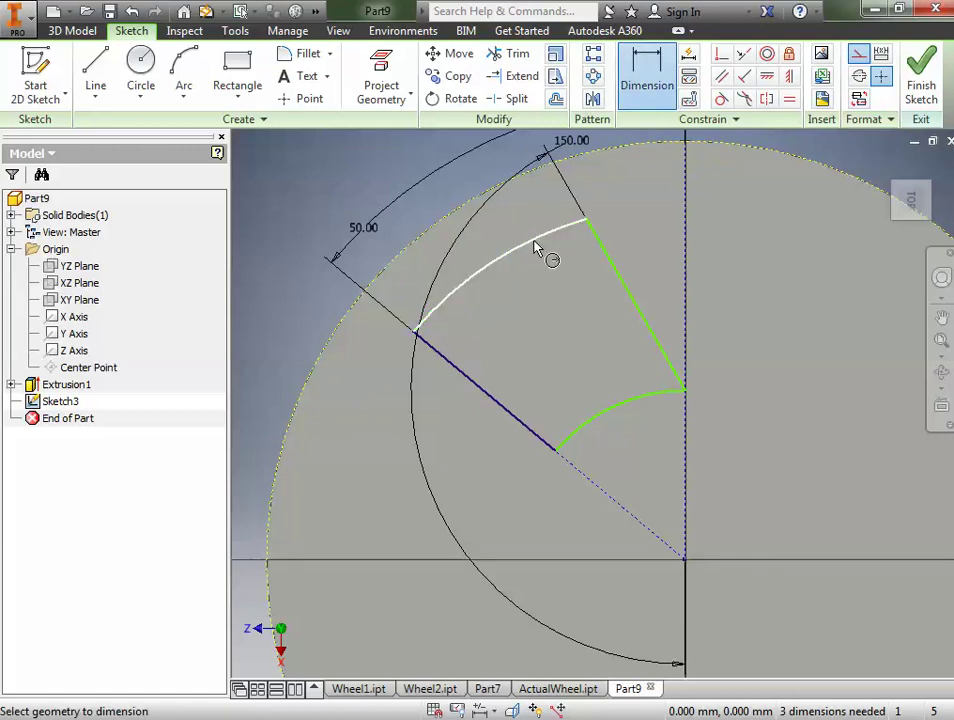
pyautogui.click(535, 249)
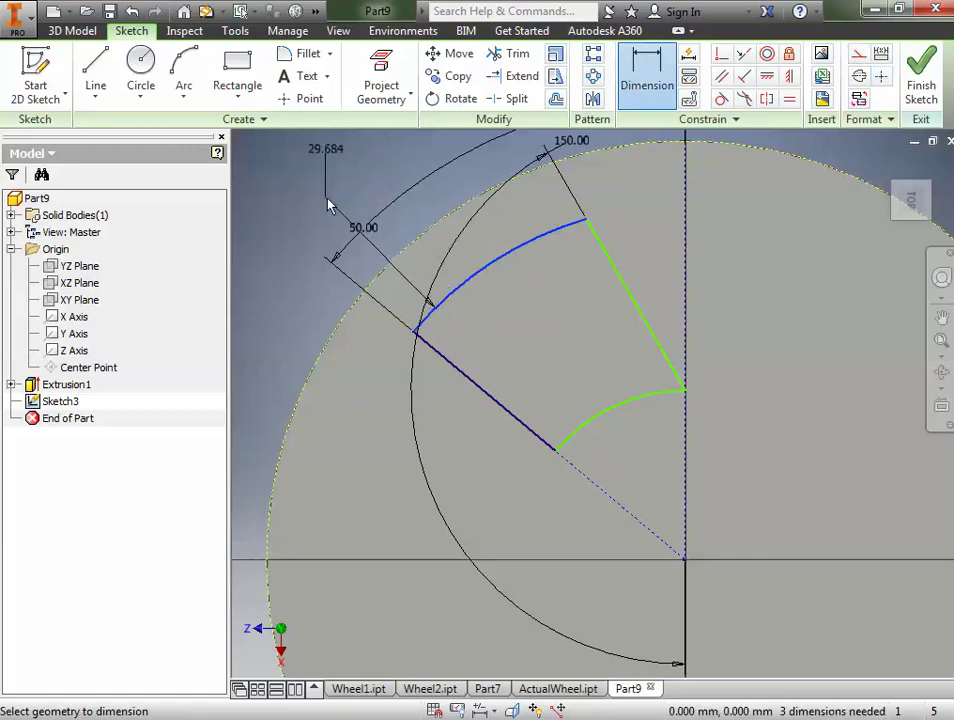
pyautogui.click(330, 204)
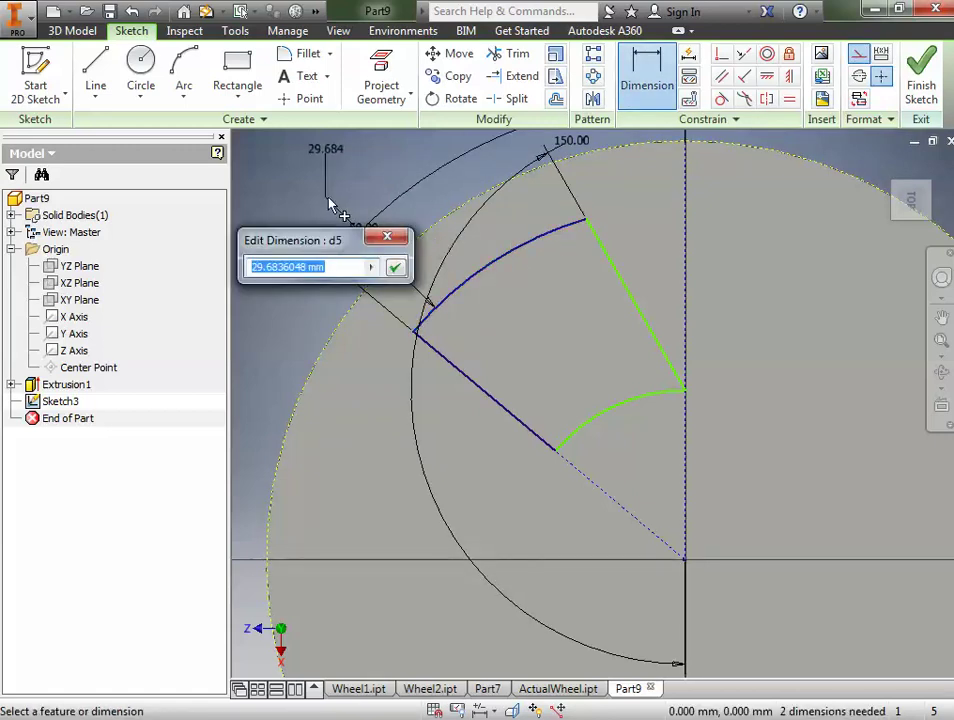
pyautogui.write('30')
pyautogui.press('Return')
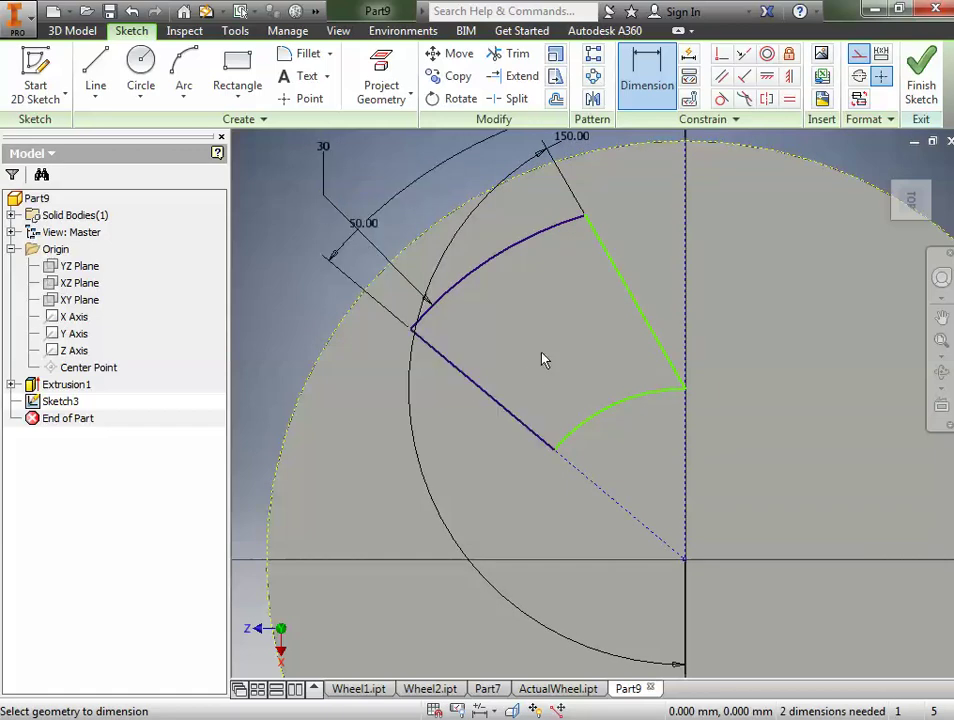
# Dimension the sector's inner arc with a radius of 20 mm and finish the sketch
pyautogui.click(620, 412)
pyautogui.click(575, 380)
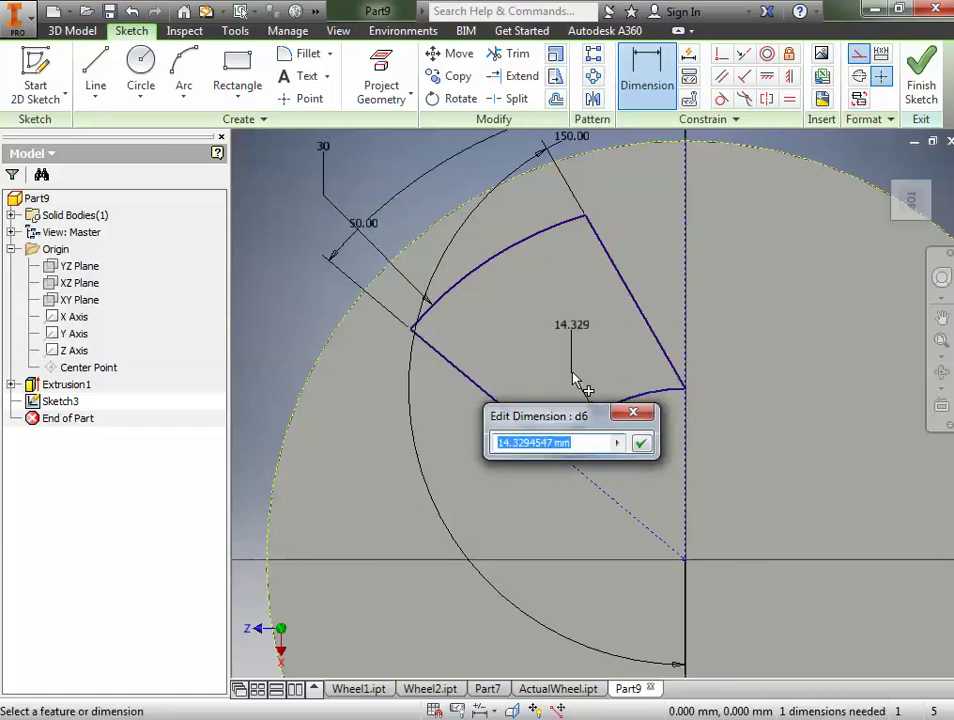
pyautogui.write('20')
pyautogui.press('Return')
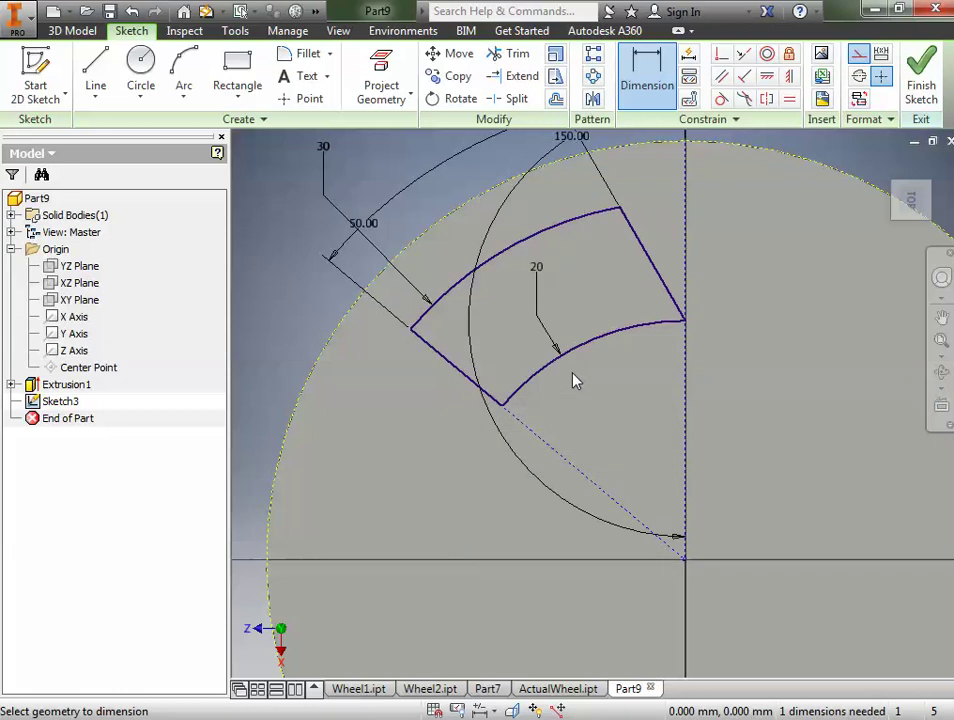
pyautogui.scroll(-2, 610, 366)
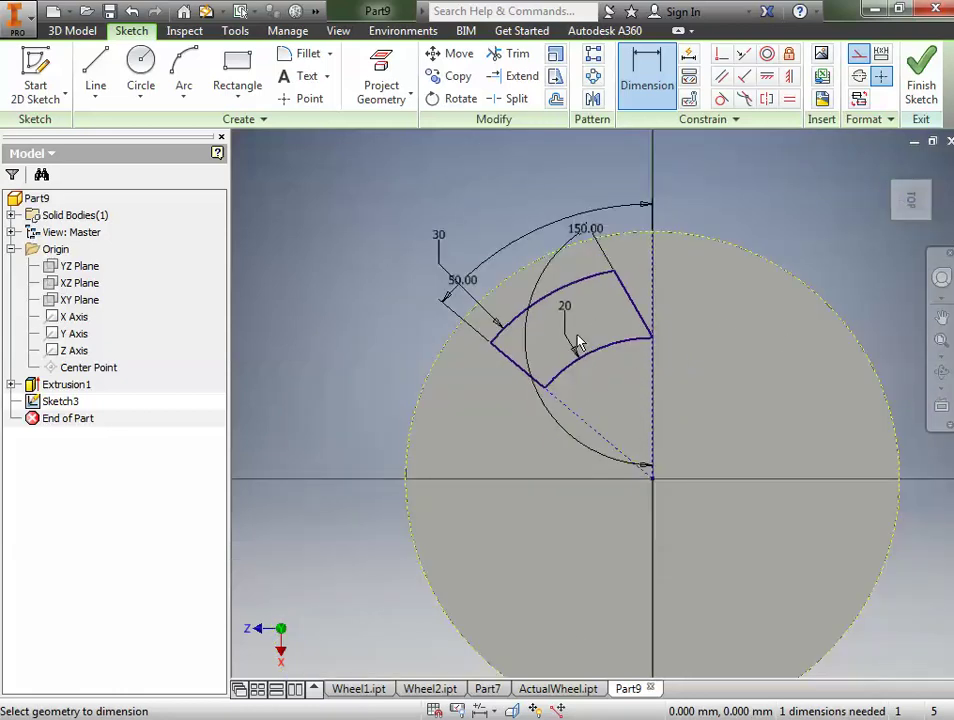
pyautogui.click(921, 90)
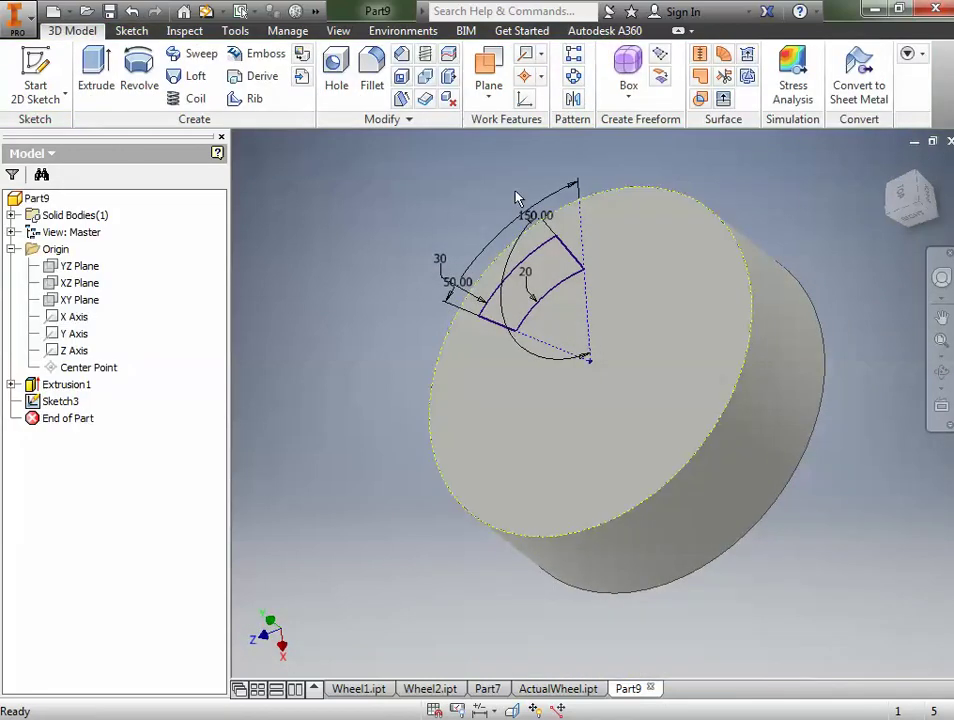
# Extrude the sector profile as a 24 mm cut through the disc
pyautogui.click(95, 72)
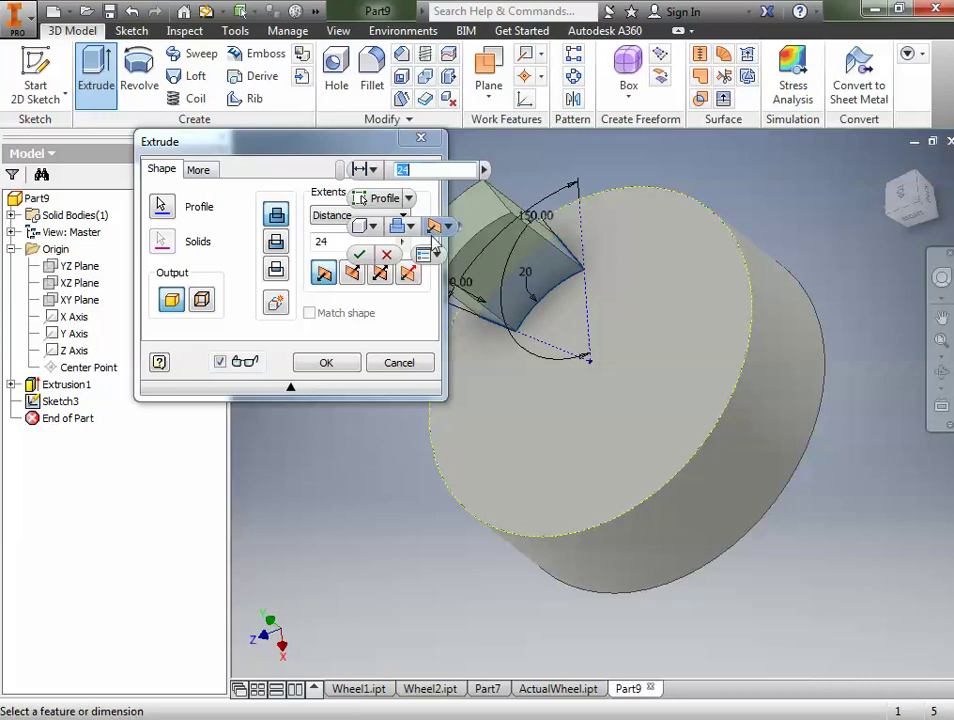
pyautogui.moveTo(296, 148); pyautogui.dragTo(143, 254)
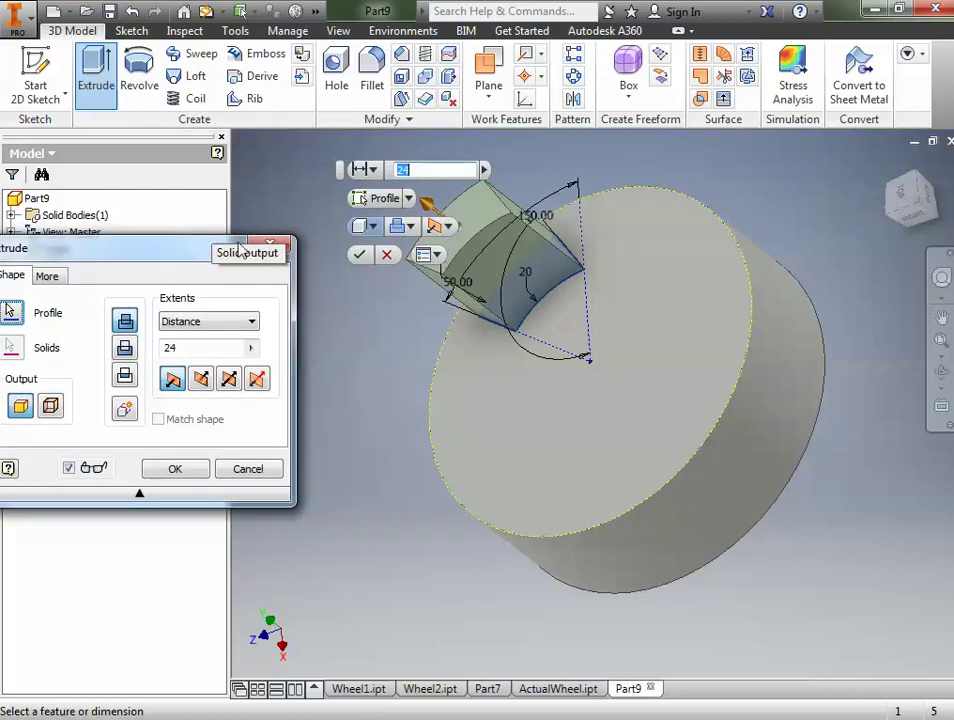
pyautogui.click(409, 226)
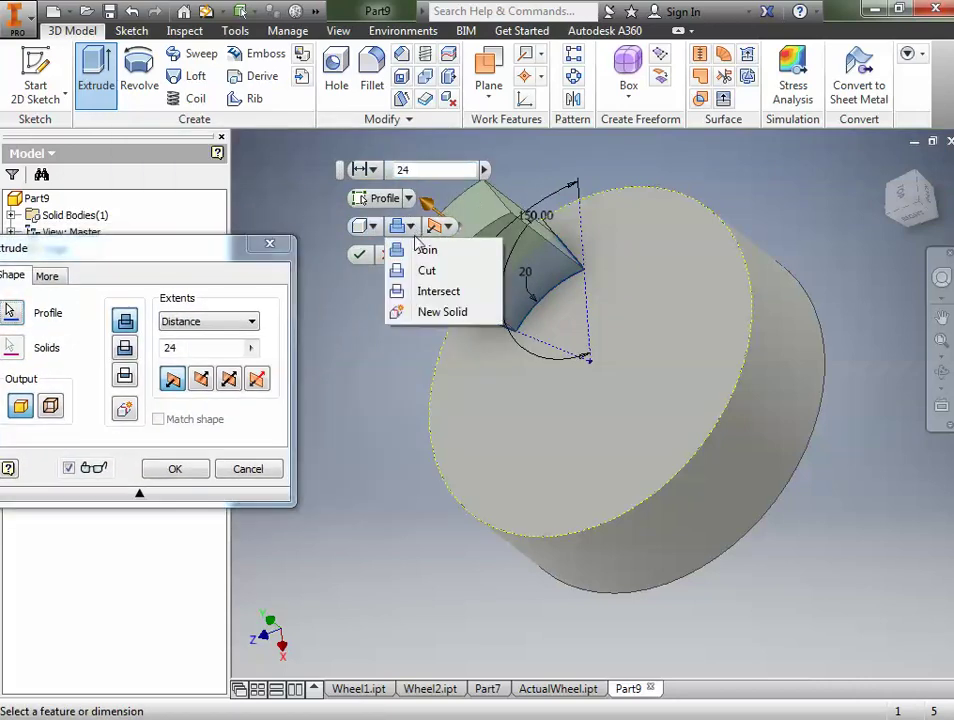
pyautogui.click(432, 270)
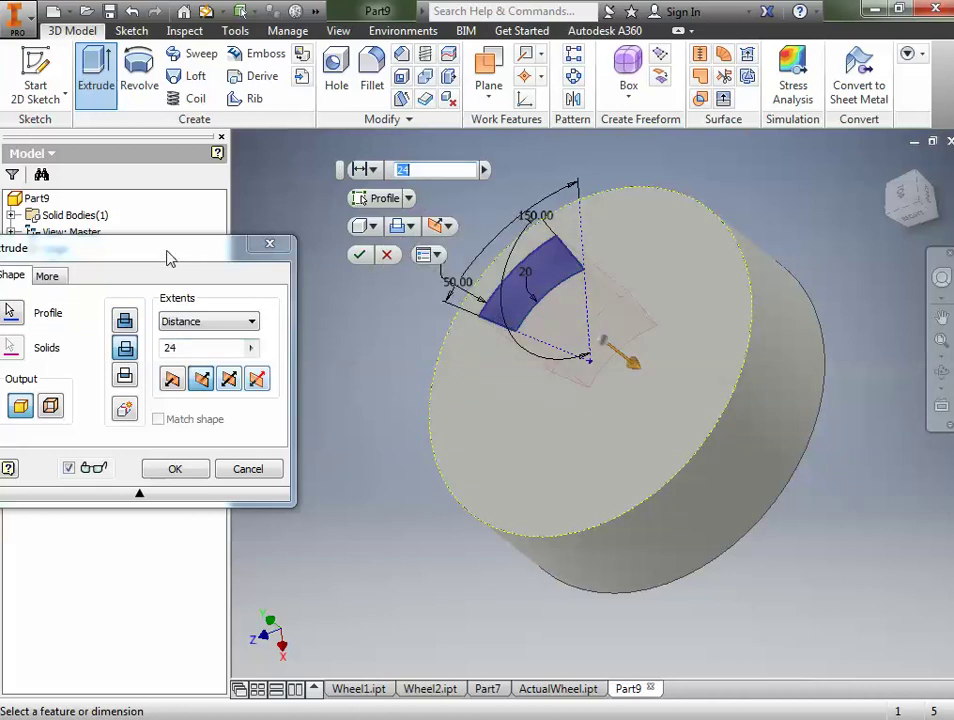
pyautogui.moveTo(170, 256); pyautogui.dragTo(228, 238)
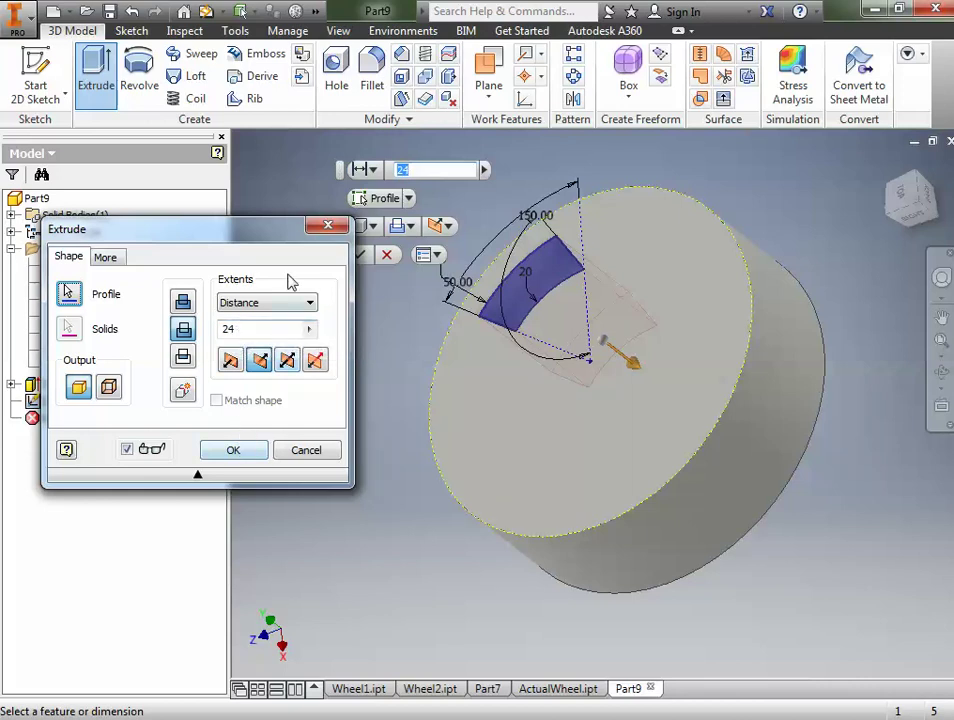
pyautogui.moveTo(236, 232); pyautogui.dragTo(190, 216)
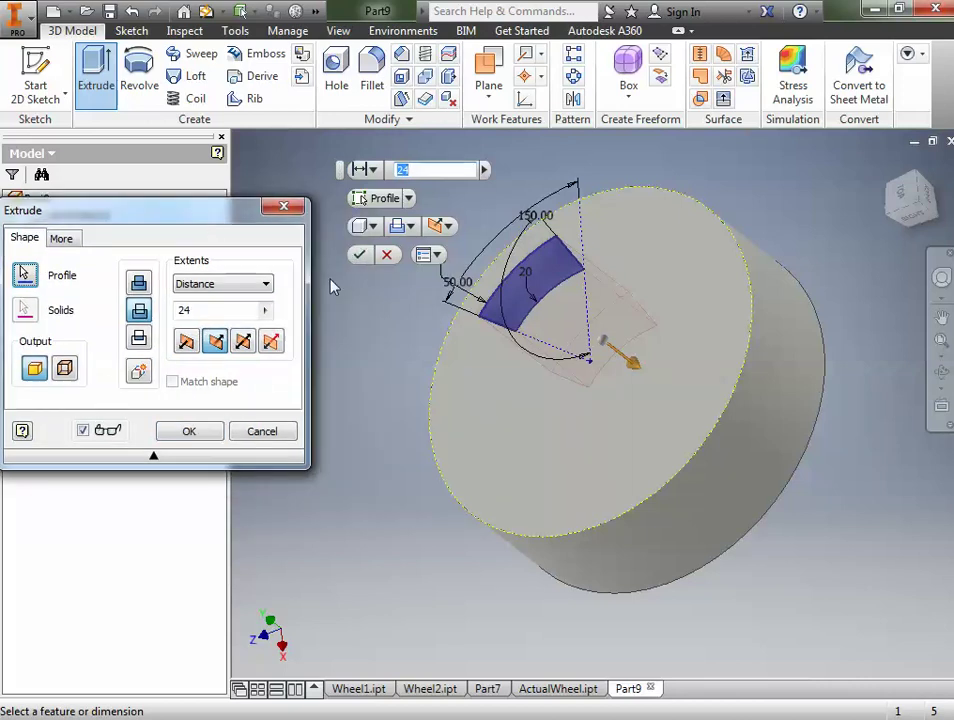
pyautogui.click(362, 254)
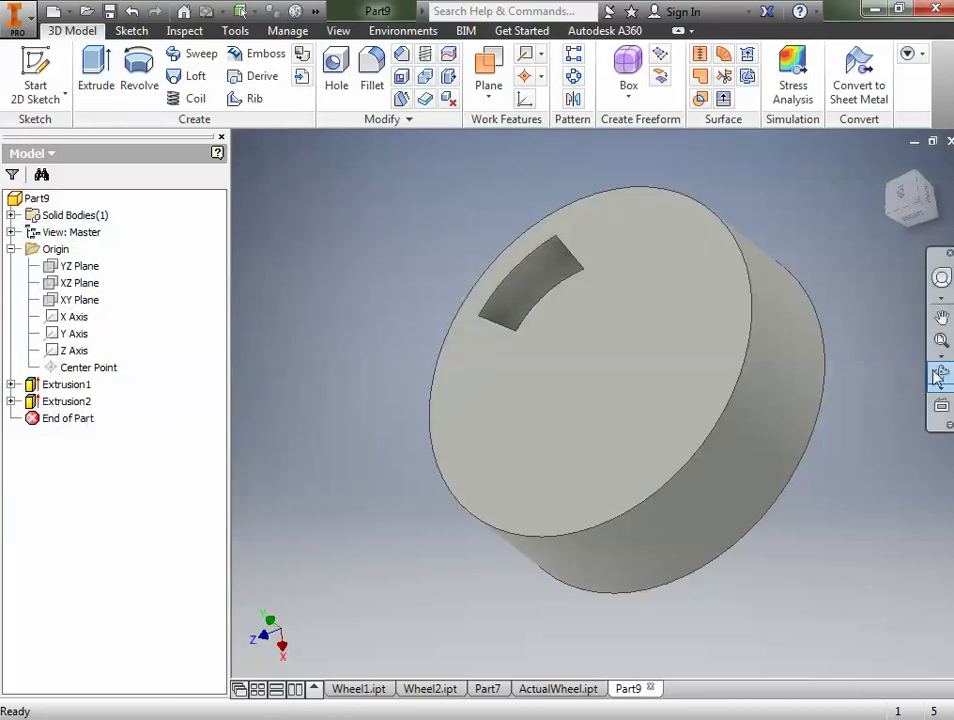
# Fillet the four corner edges of the sector cutout through the disc's thickness with a 2 mm radius
pyautogui.click(943, 373)
pyautogui.moveTo(639, 351); pyautogui.dragTo(590, 394)
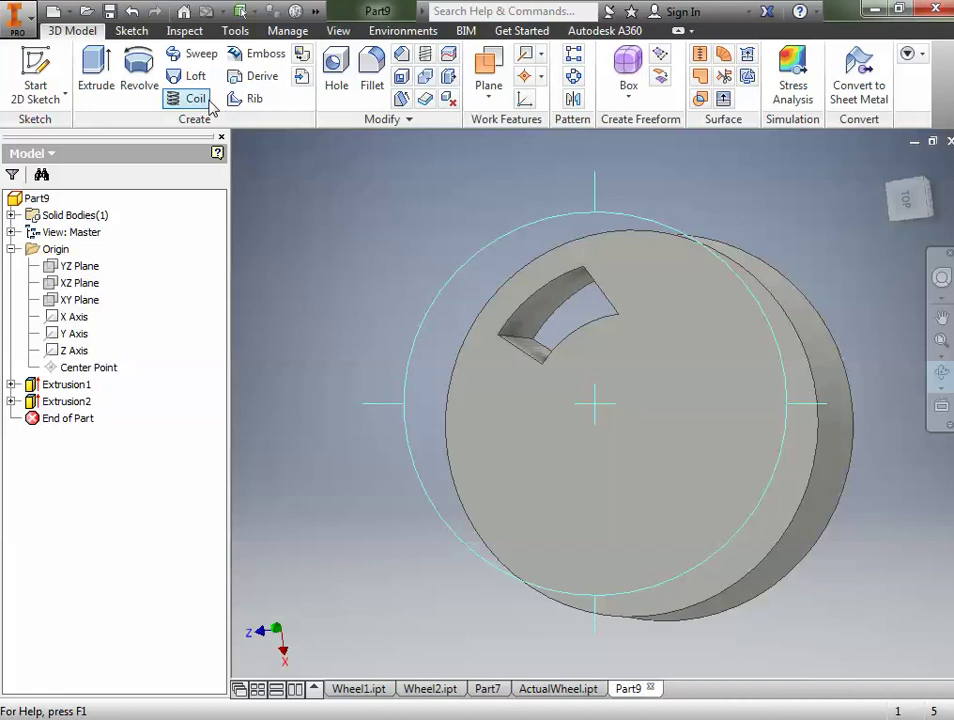
pyautogui.click(372, 85)
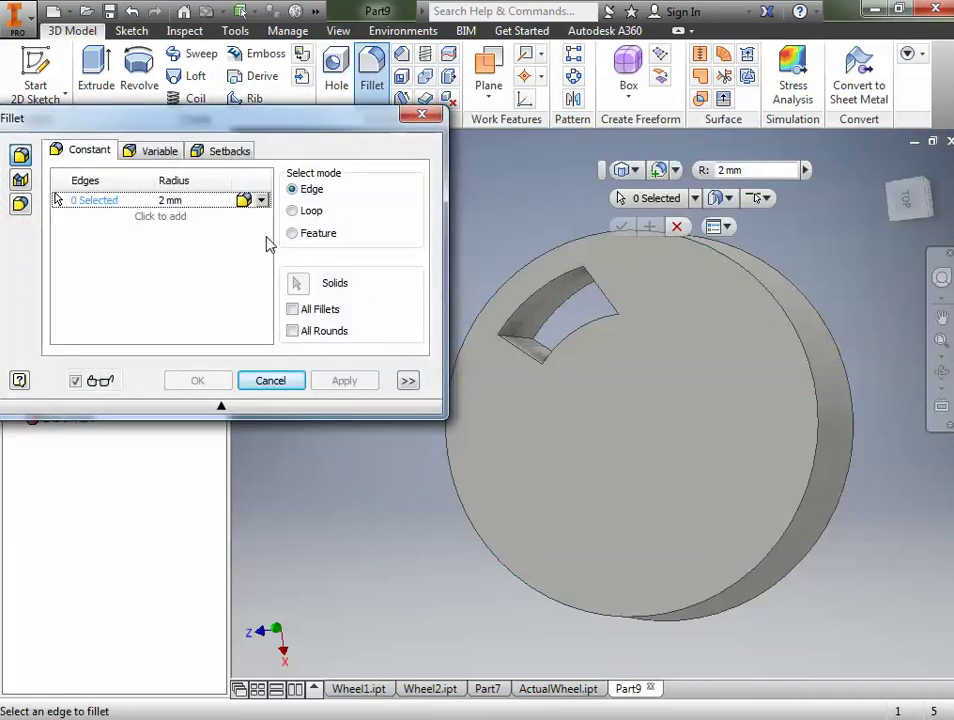
pyautogui.click(518, 342)
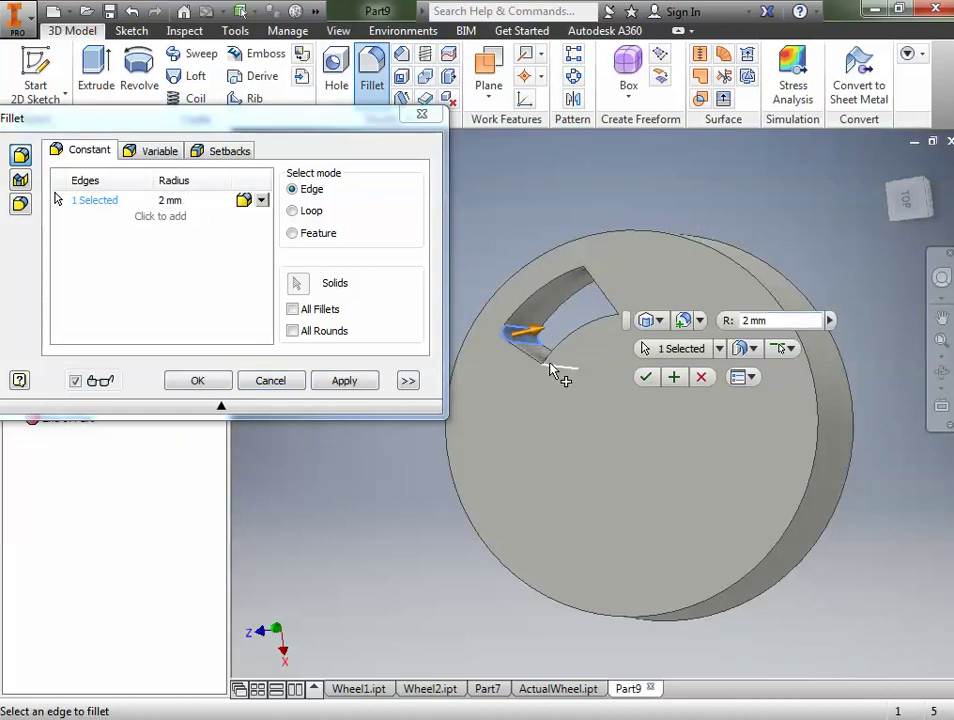
pyautogui.click(586, 330)
pyautogui.click(635, 323)
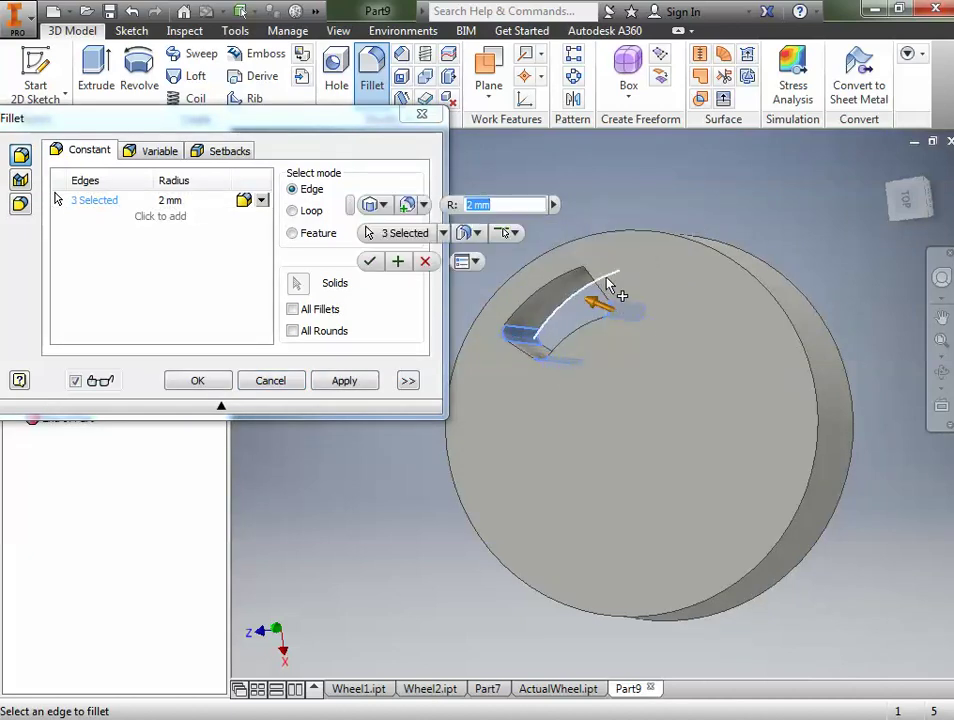
pyautogui.click(606, 272)
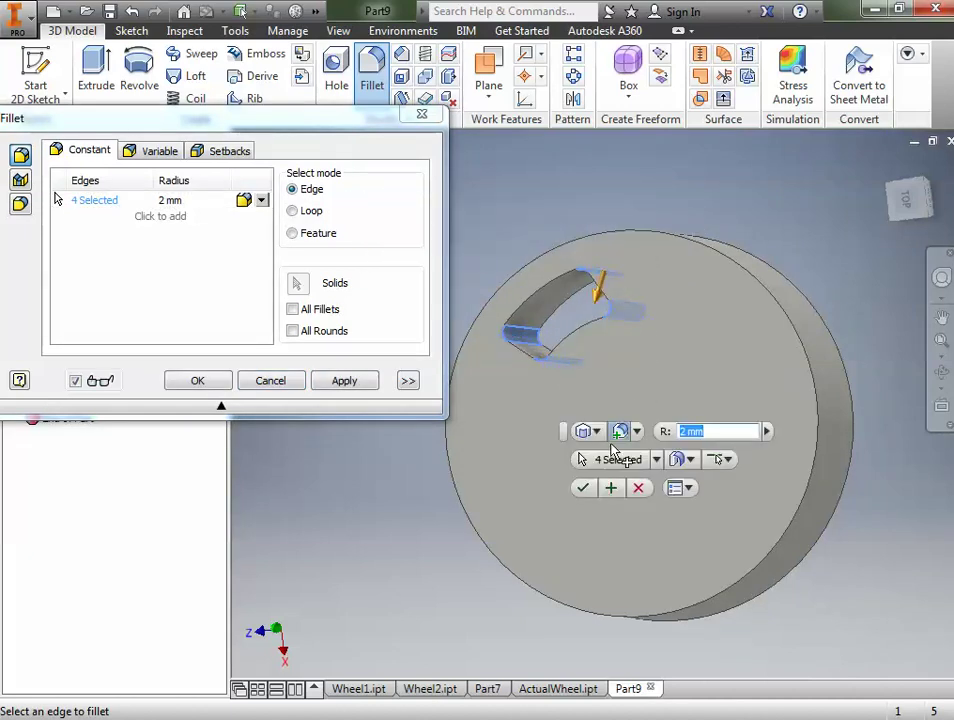
pyautogui.click(584, 489)
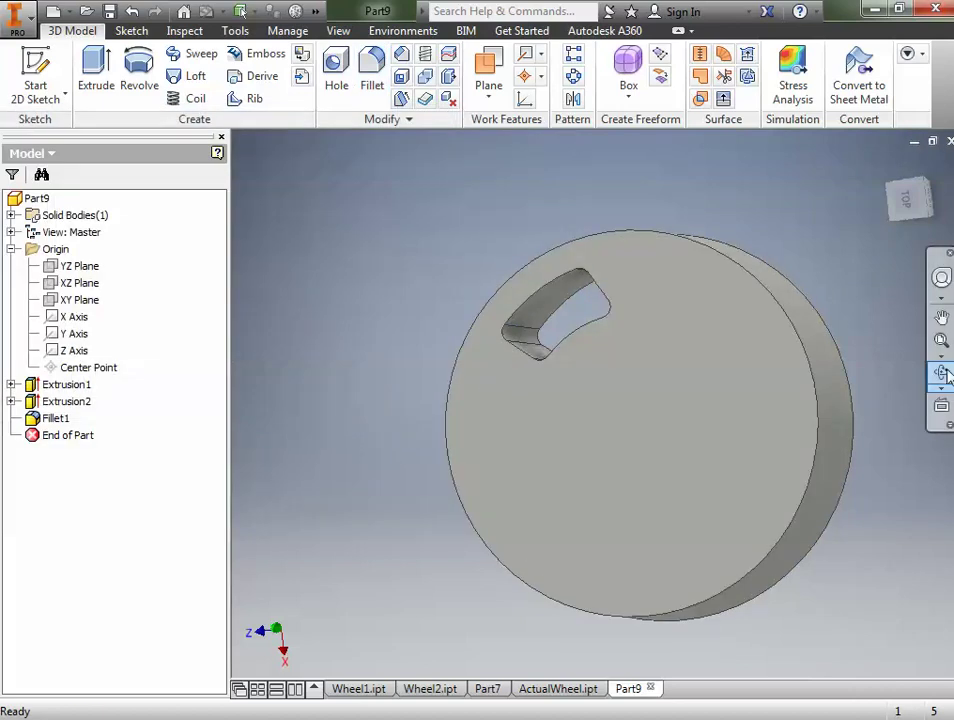
# Circular-pattern the sector cutout and its fillet around the Y axis with 6 occurrences over 360 degrees
pyautogui.click(941, 372)
pyautogui.moveTo(638, 402)
pyautogui.mouseDown()
pyautogui.moveTo(694, 379)
pyautogui.moveTo(669, 343)
pyautogui.moveTo(622, 362)
pyautogui.moveTo(607, 411)
pyautogui.moveTo(630, 405)
pyautogui.moveTo(630, 389)
pyautogui.moveTo(637, 395)
pyautogui.moveTo(624, 396)
pyautogui.mouseUp()
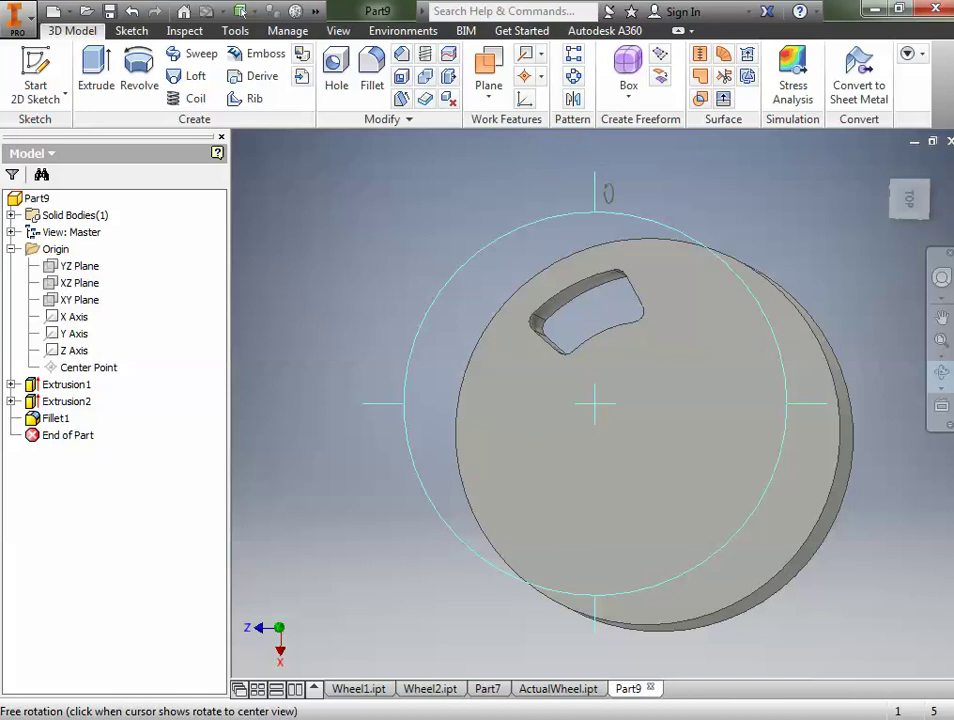
pyautogui.click(576, 80)
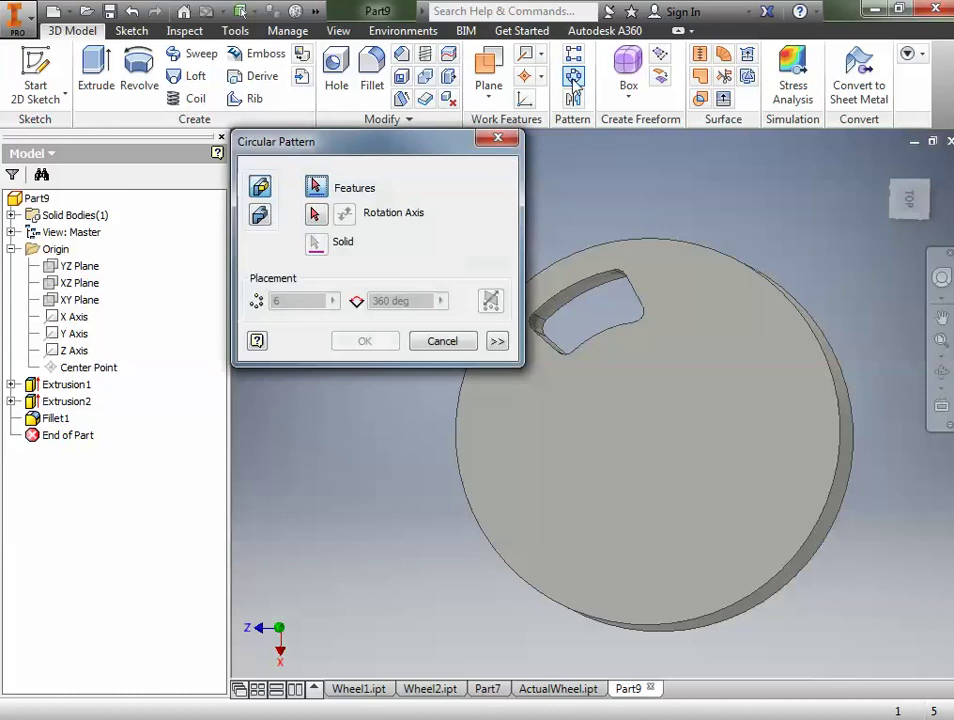
pyautogui.moveTo(324, 147); pyautogui.dragTo(256, 137)
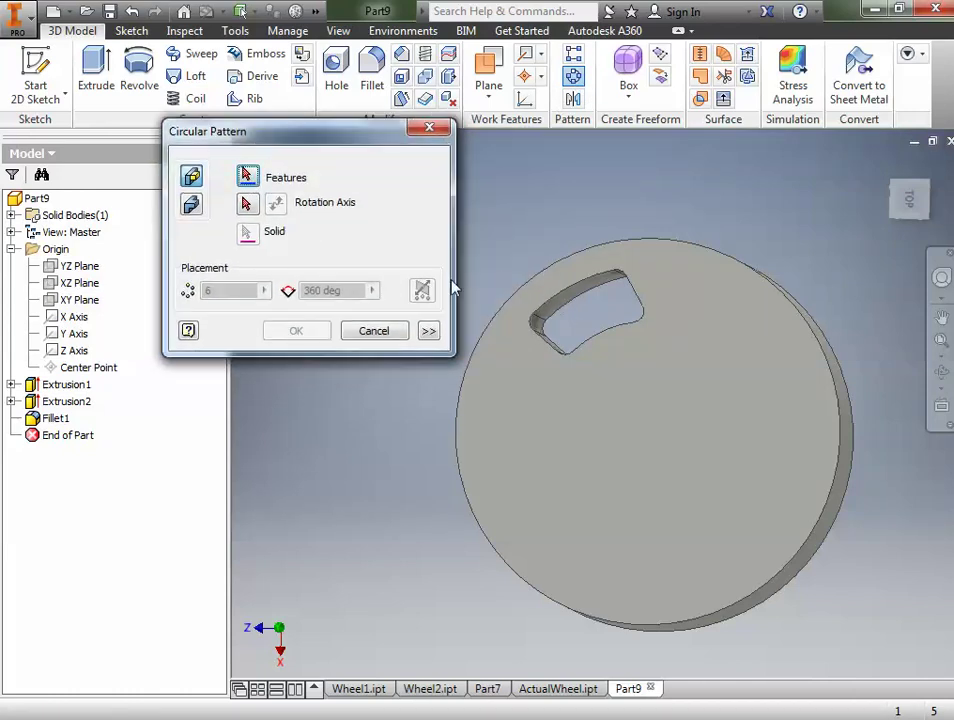
pyautogui.click(583, 313)
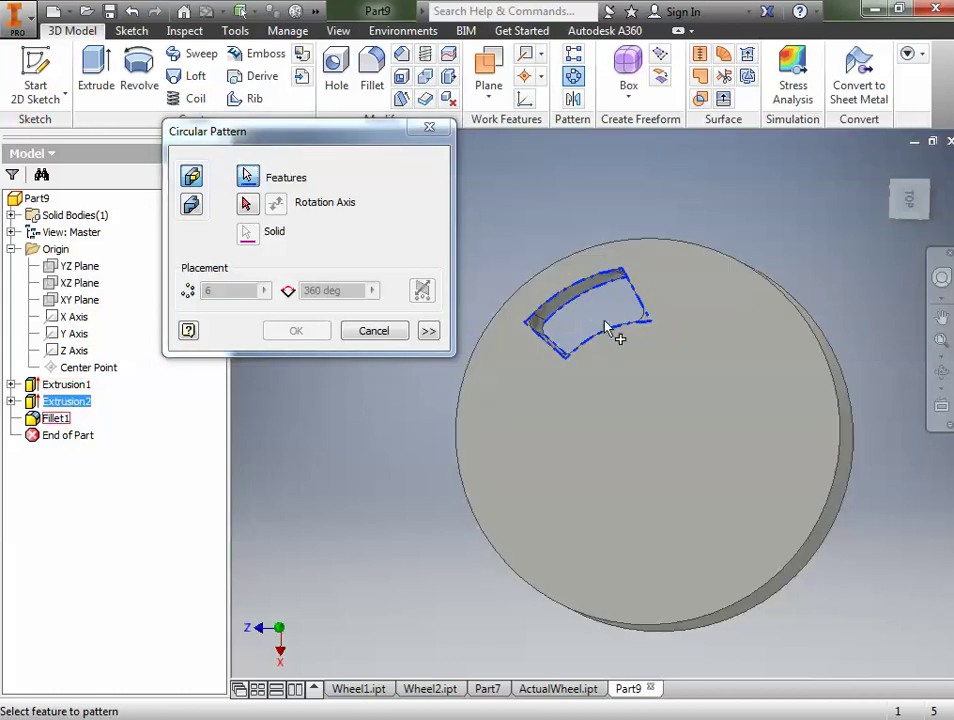
pyautogui.click(542, 330)
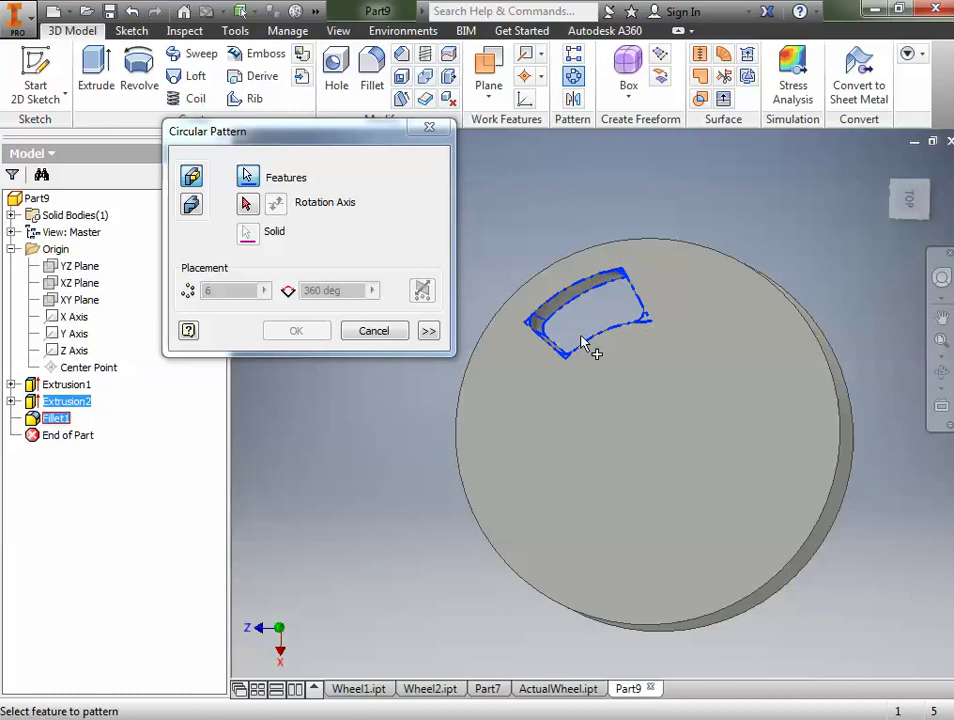
pyautogui.click(247, 204)
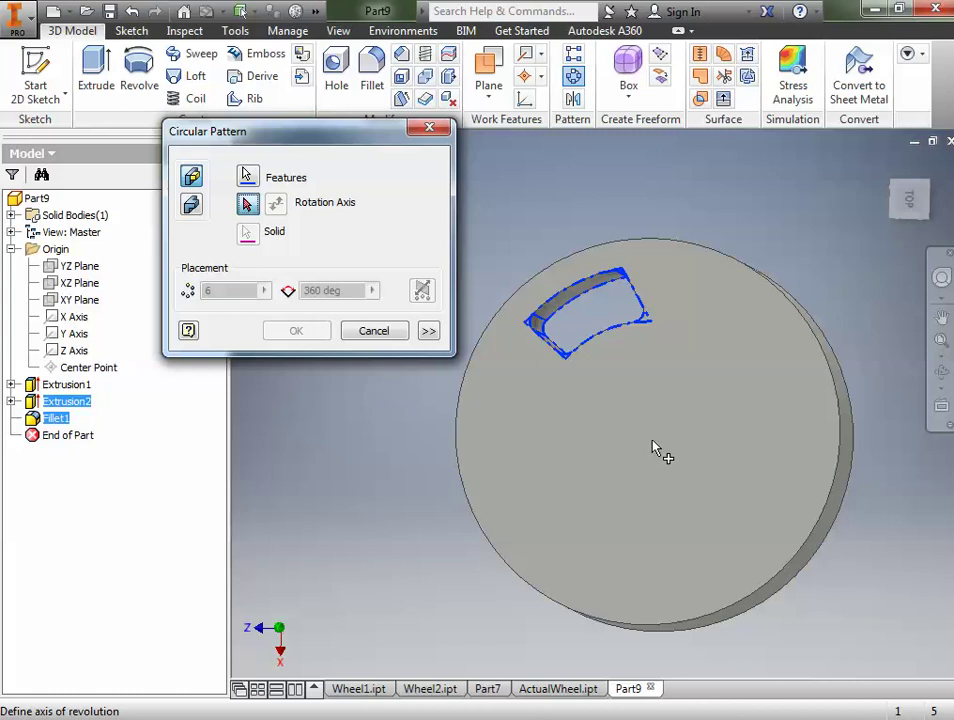
pyautogui.click(50, 336)
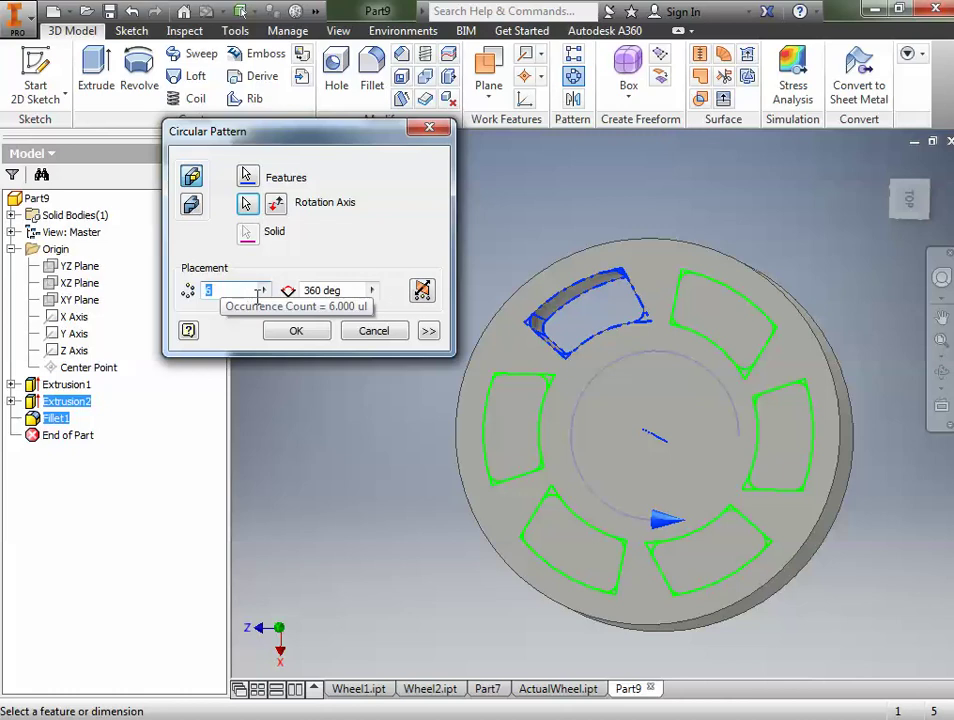
pyautogui.click(296, 331)
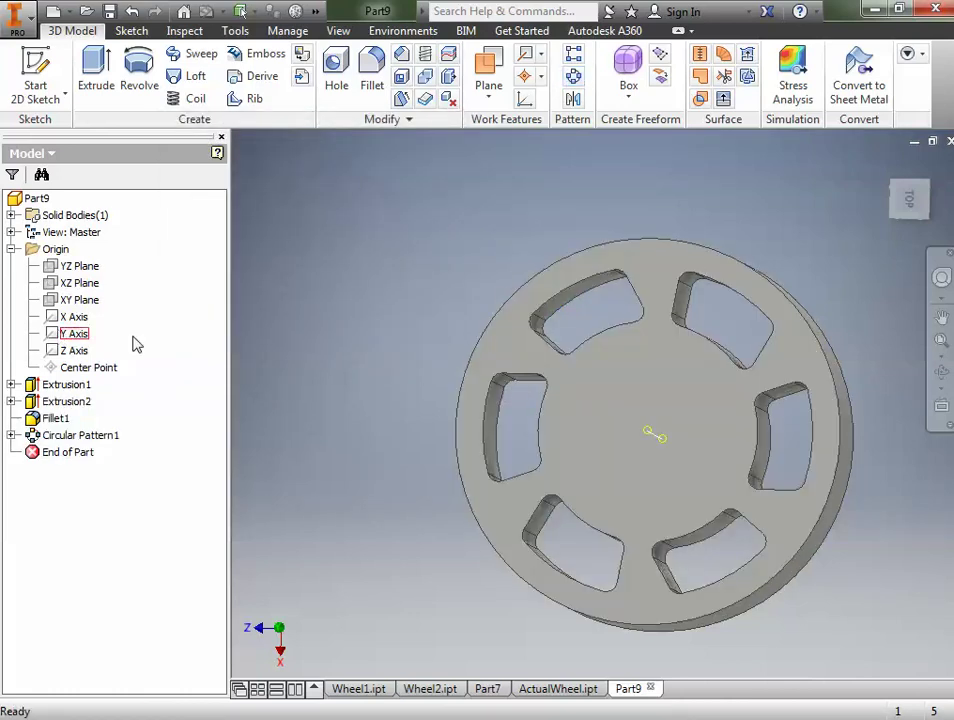
# Create a 22 mm diameter through-all hole on the disc's flat face, concentric with its outer edge
pyautogui.click(941, 371)
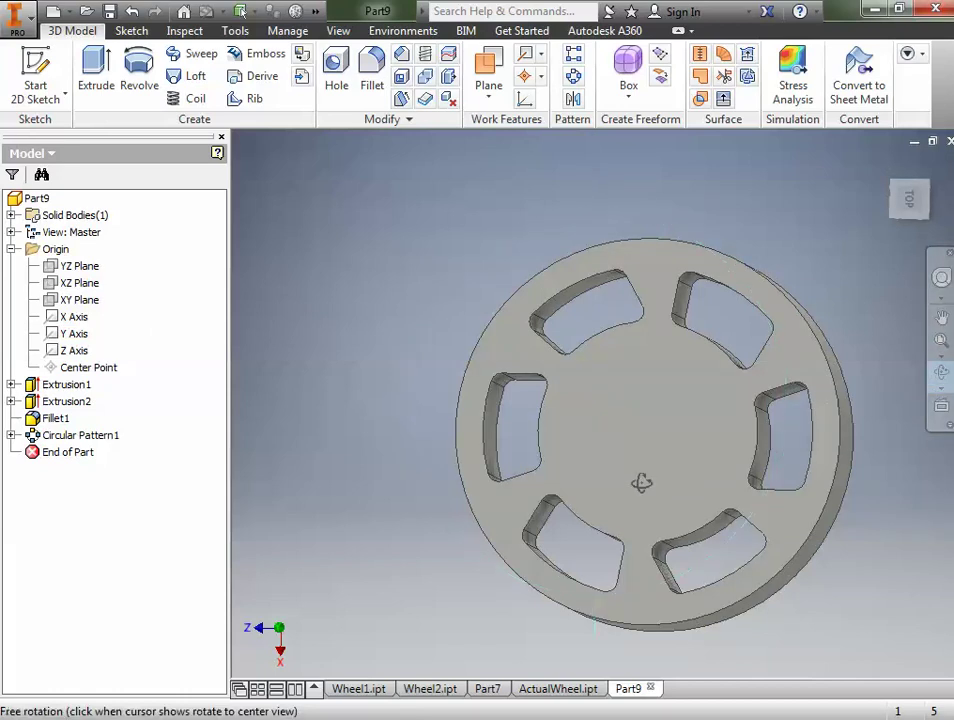
pyautogui.moveTo(641, 483); pyautogui.dragTo(611, 415)
pyautogui.press('Escape')
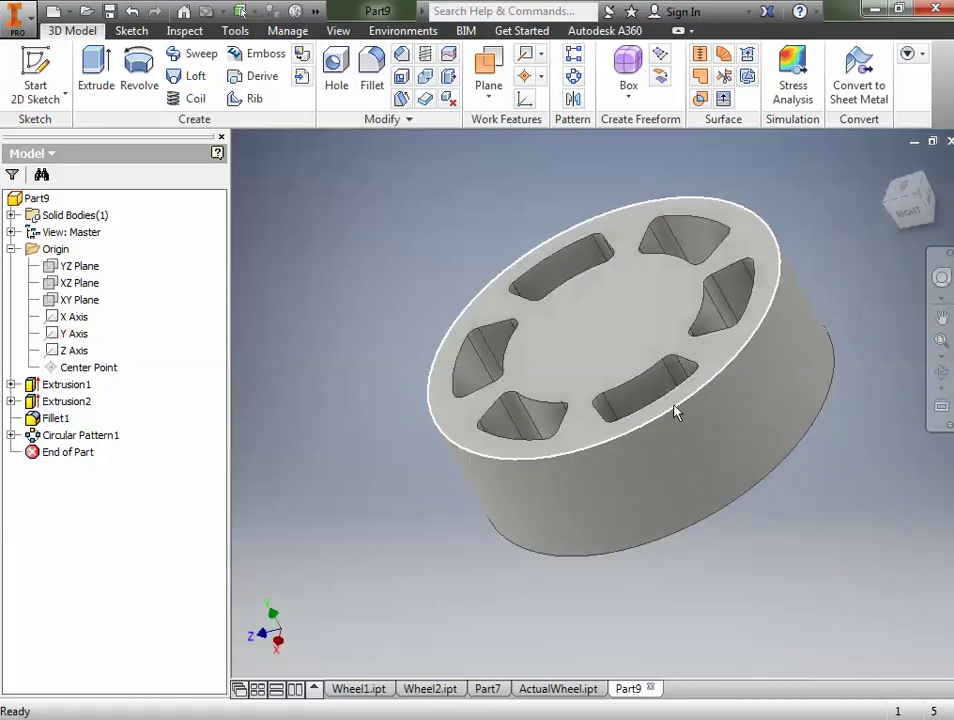
pyautogui.click(941, 371)
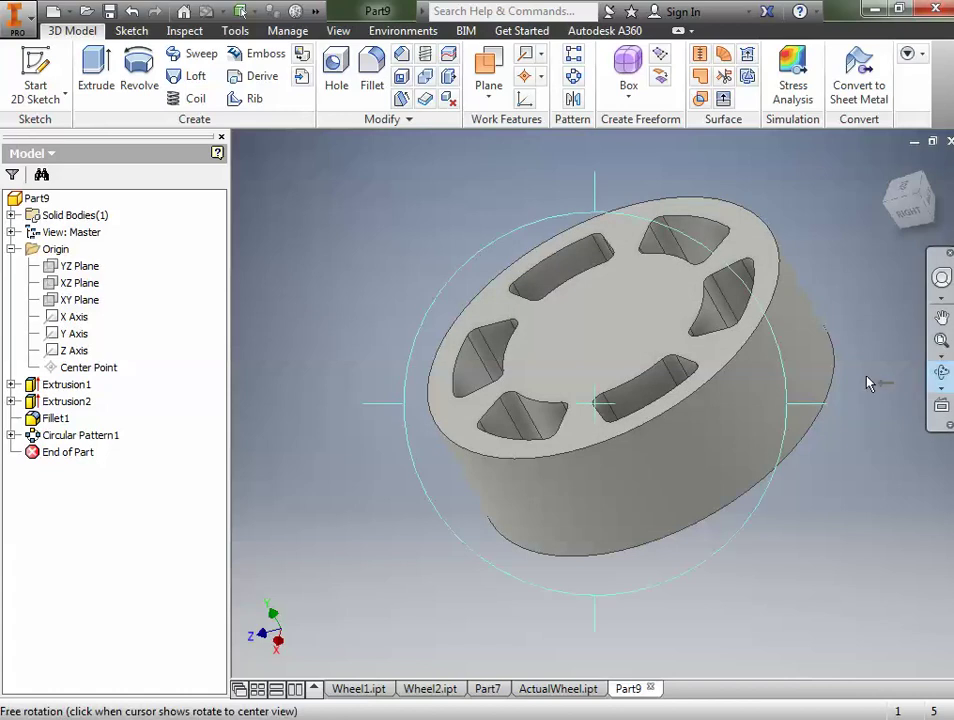
pyautogui.moveTo(632, 380); pyautogui.dragTo(667, 511)
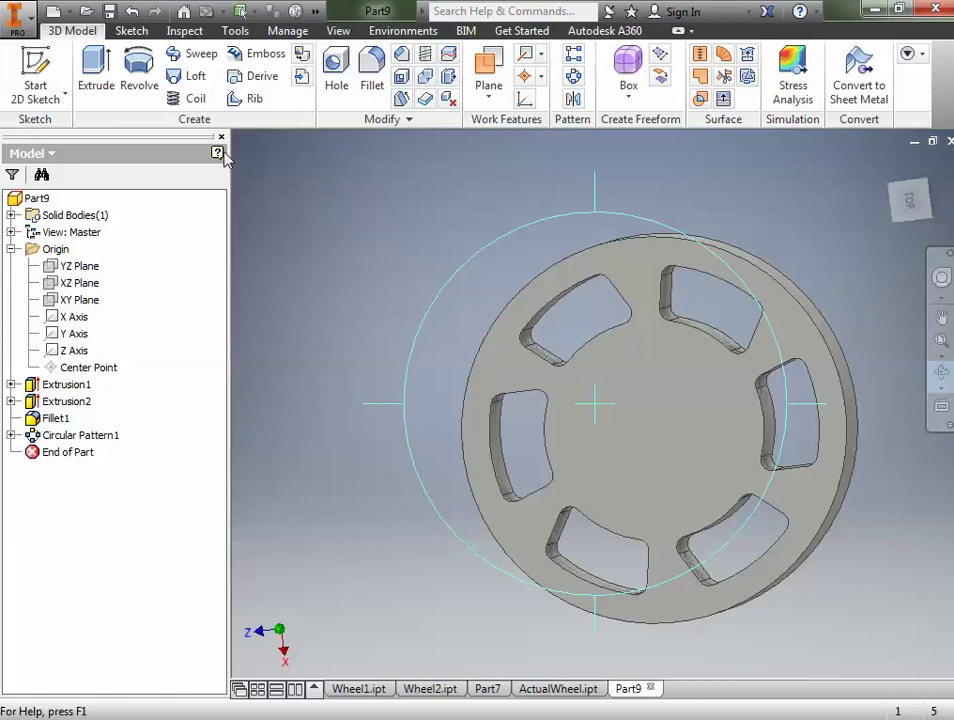
pyautogui.press('Escape')
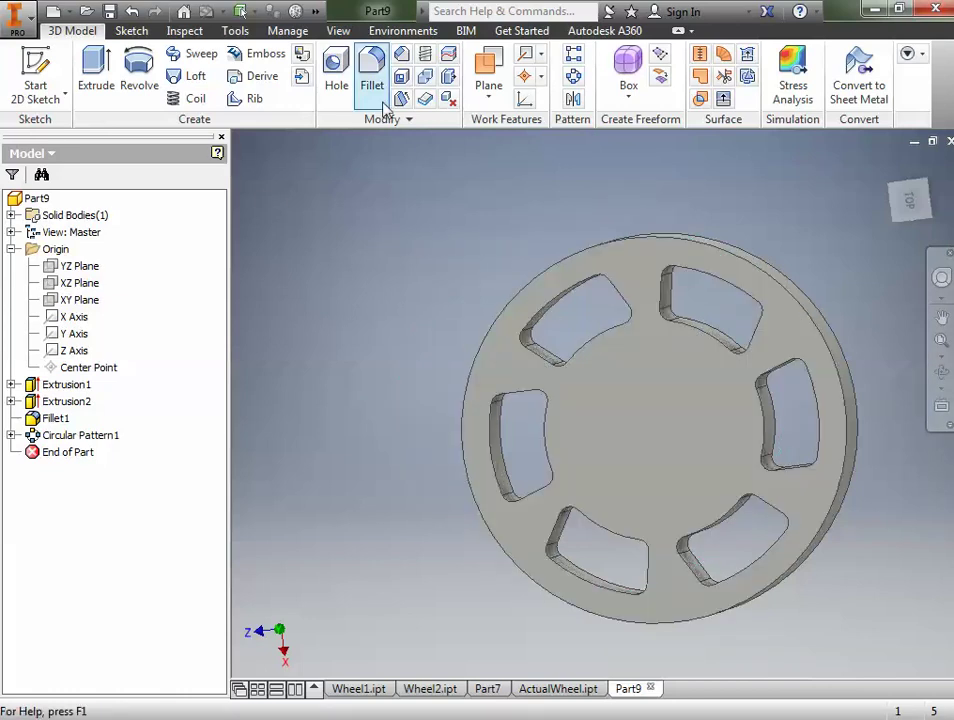
pyautogui.click(650, 428)
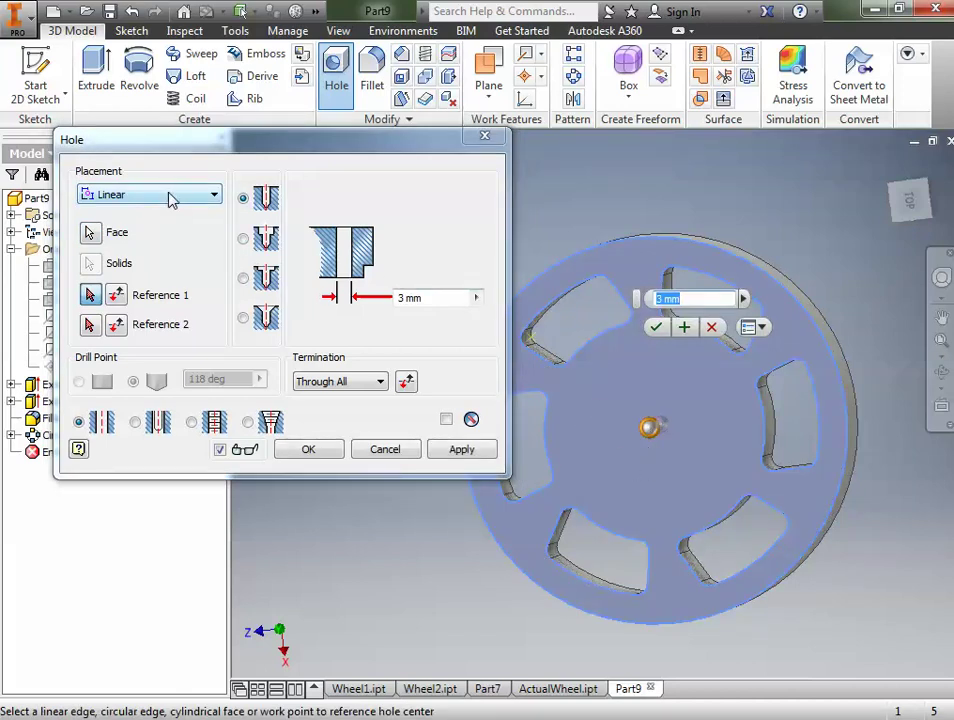
pyautogui.click(404, 298)
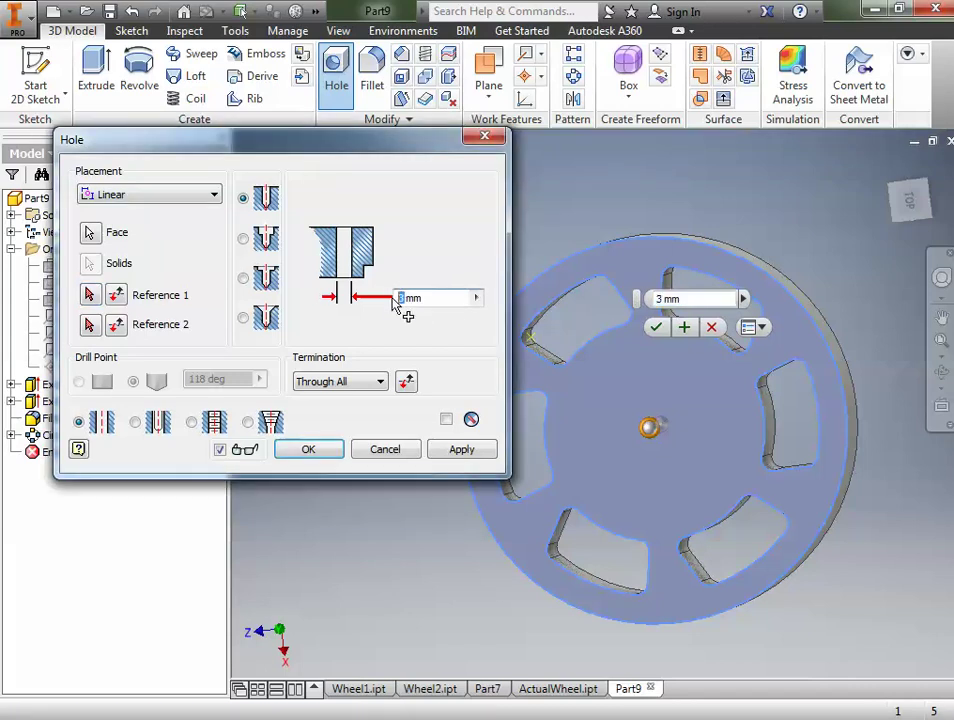
pyautogui.write('22')
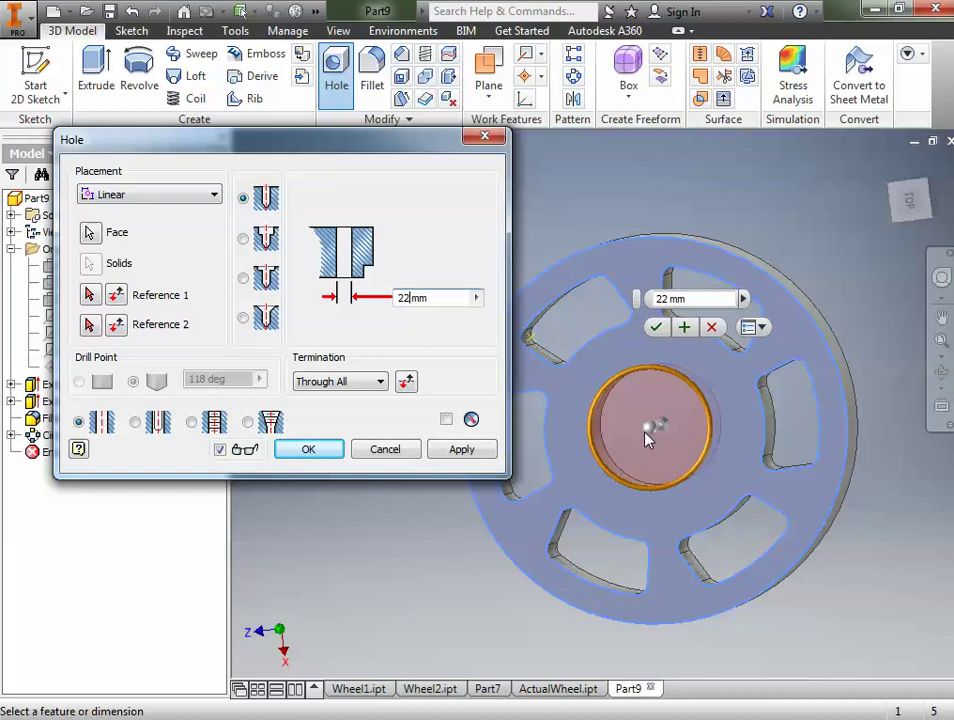
pyautogui.click(91, 296)
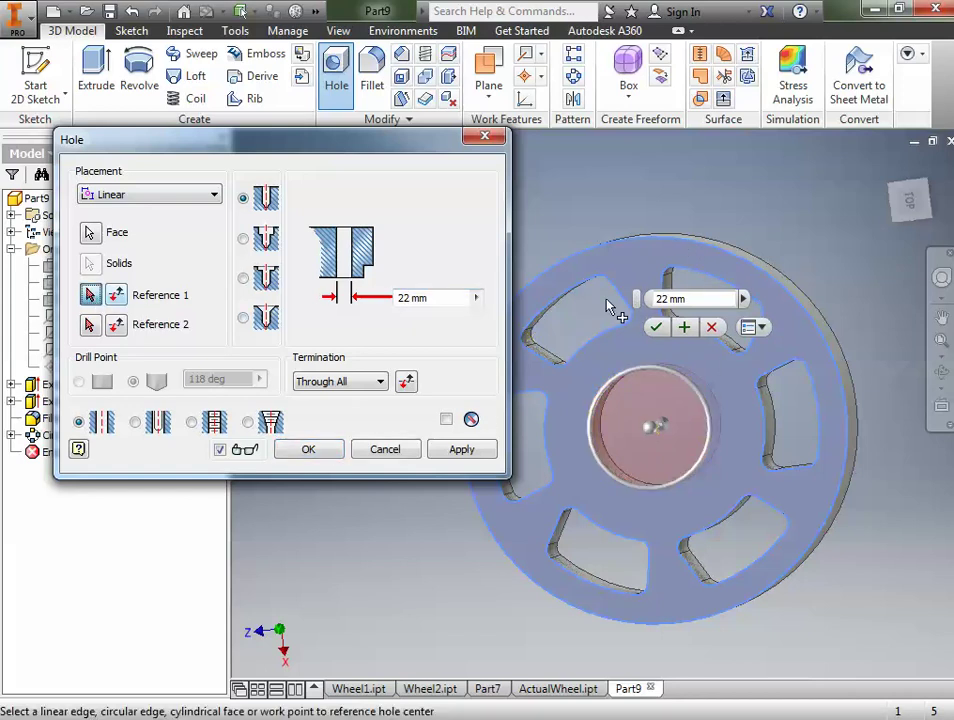
pyautogui.click(660, 245)
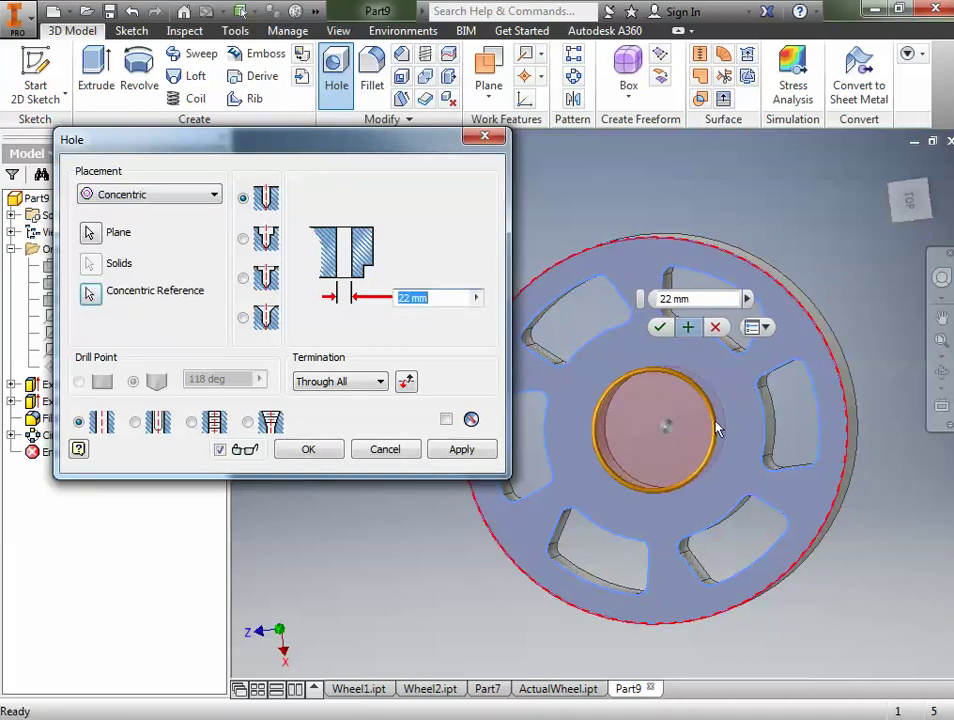
pyautogui.click(309, 450)
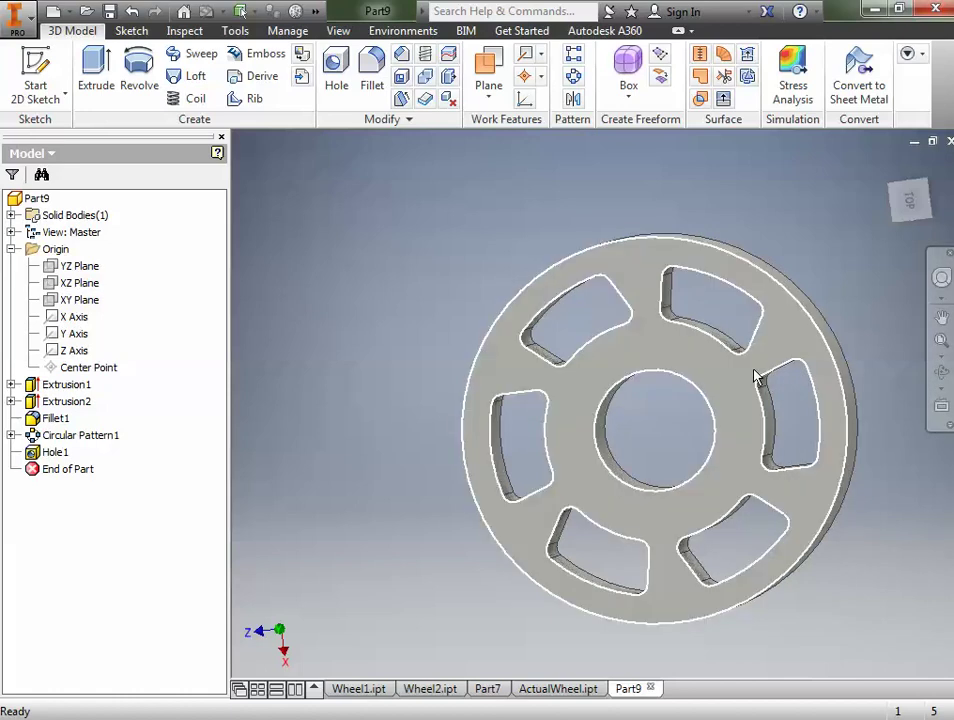
# Sketch a 30 mm diameter circle centred on the disc's flat face around the hole and finish the sketch
pyautogui.click(724, 381)
pyautogui.rightClick(724, 381)
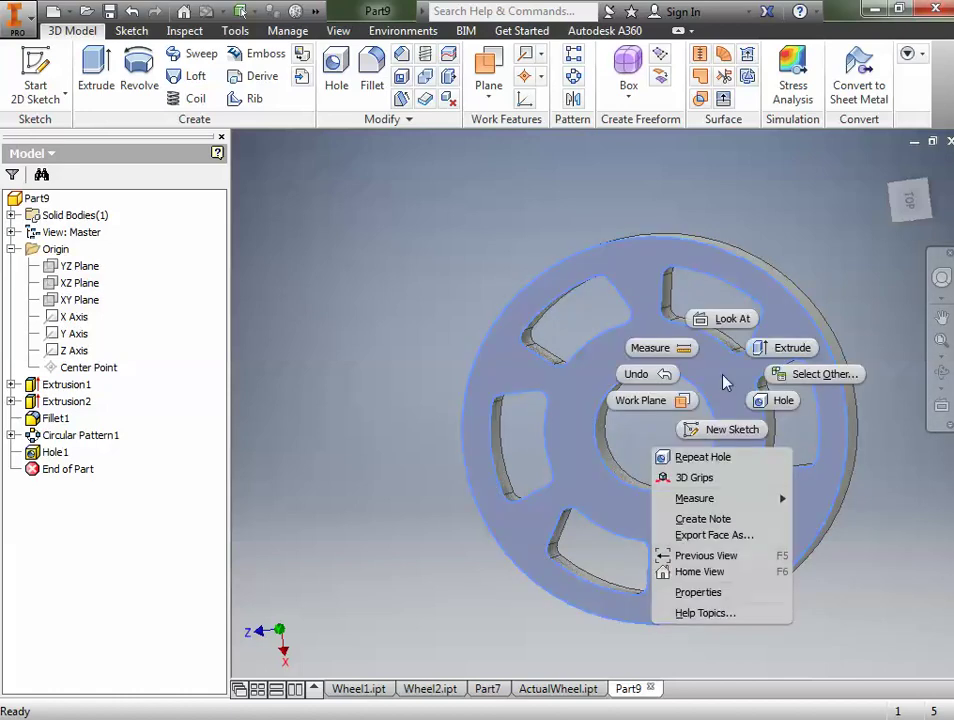
pyautogui.click(726, 430)
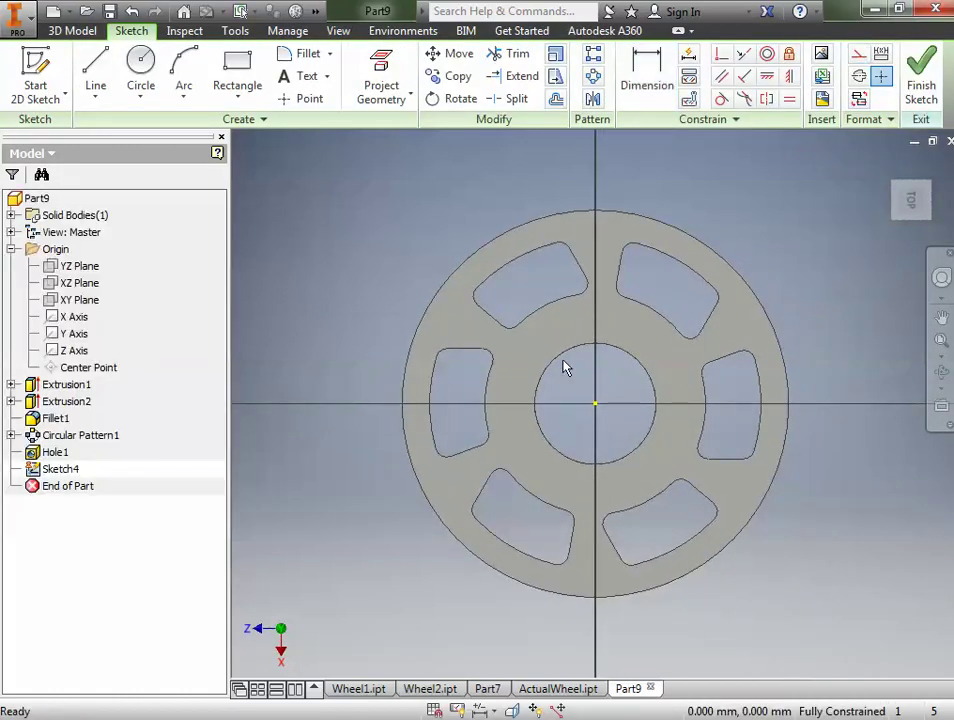
pyautogui.click(141, 113)
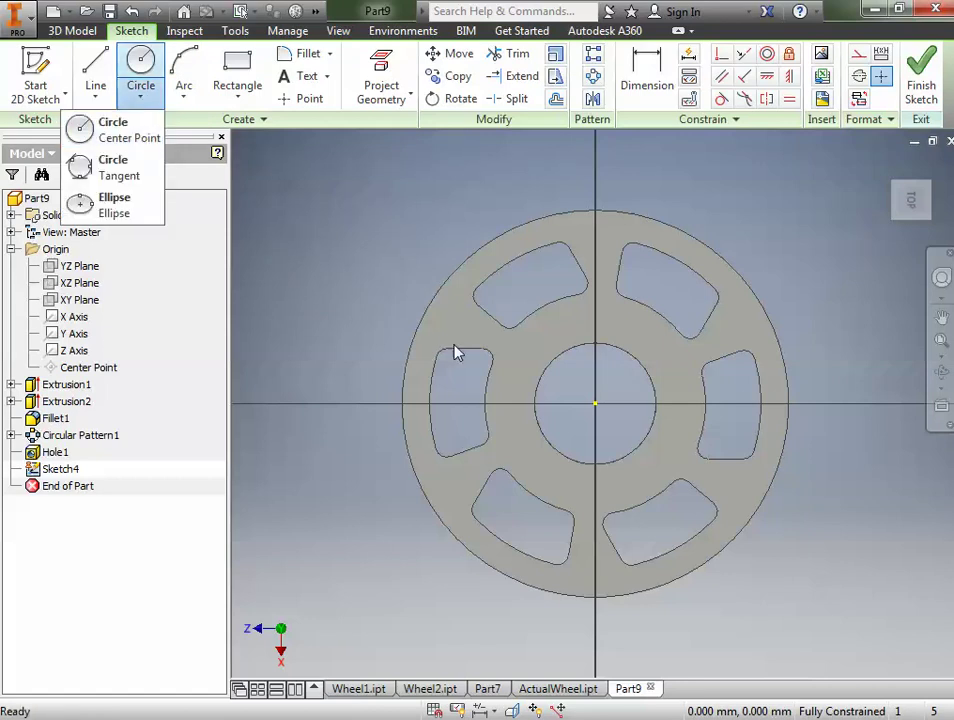
pyautogui.click(138, 150)
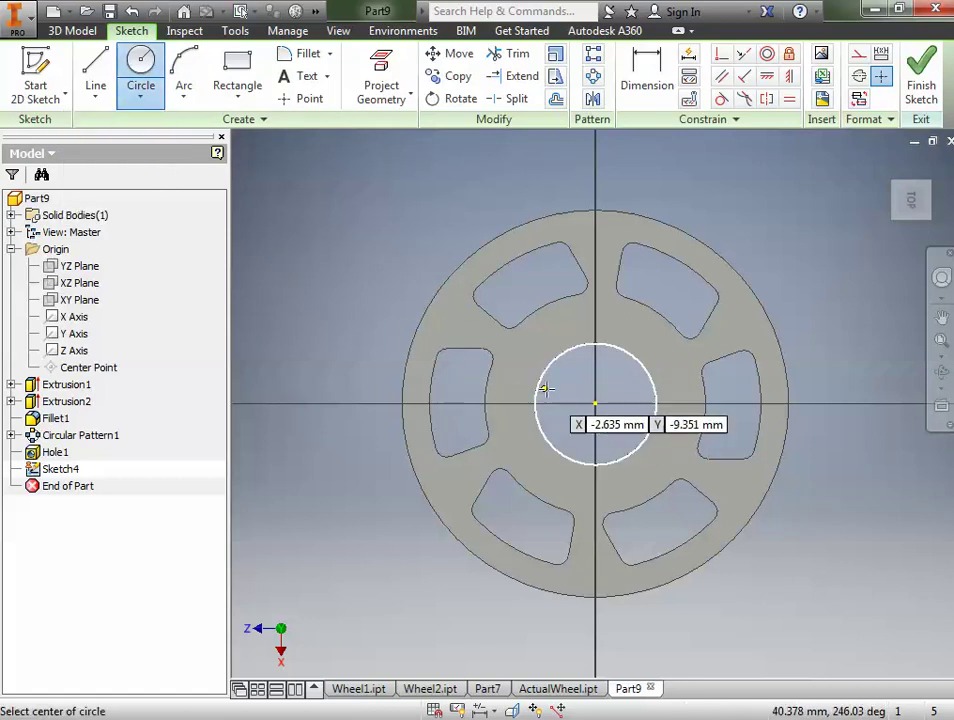
pyautogui.click(595, 403)
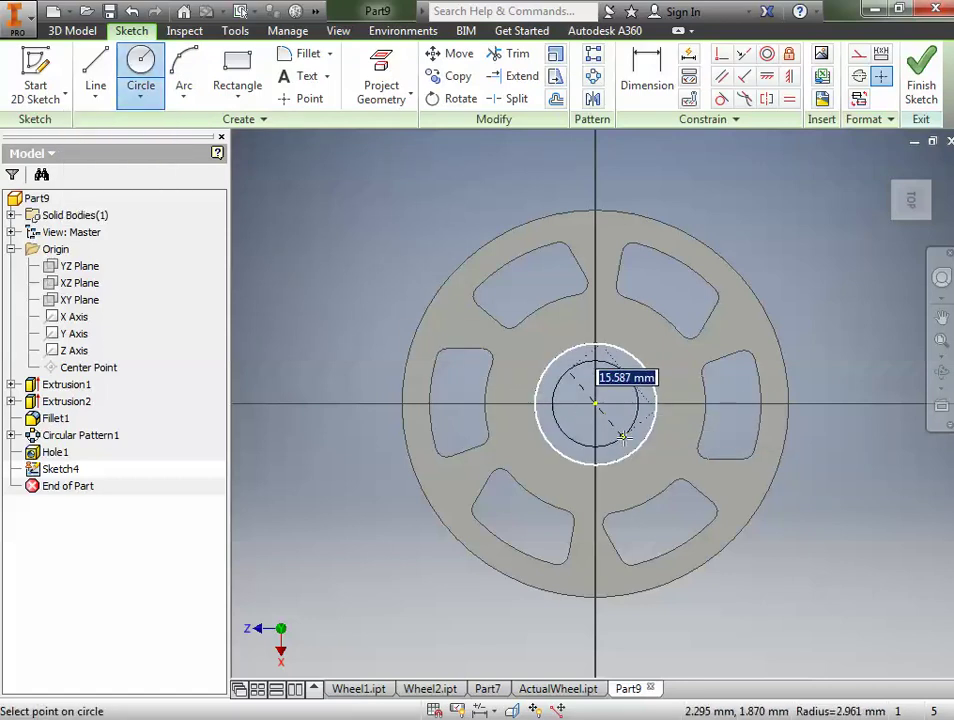
pyautogui.write('30')
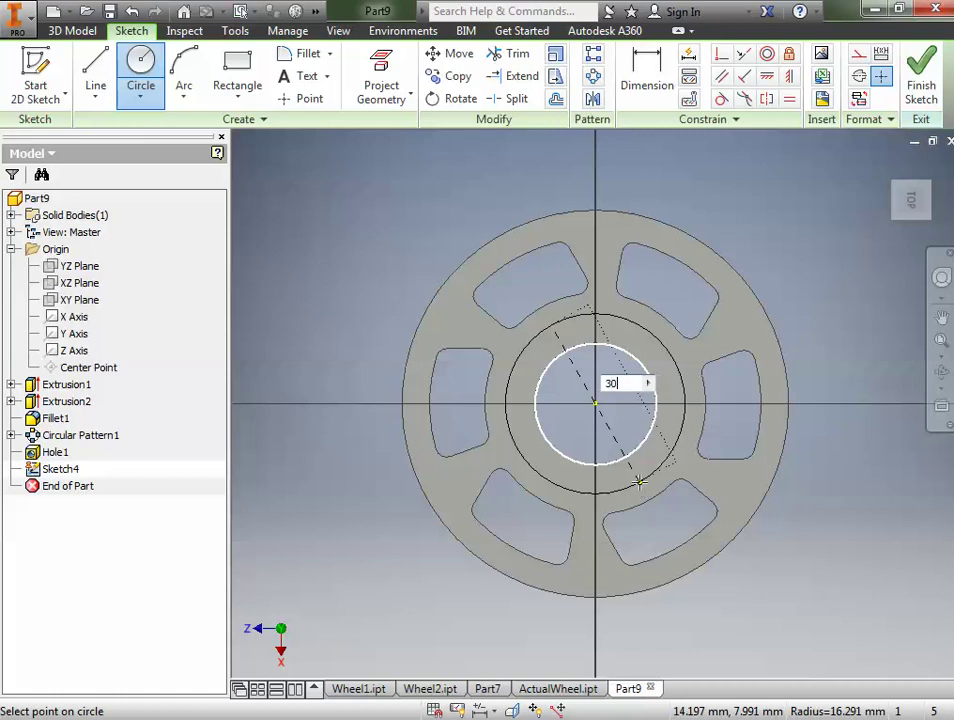
pyautogui.press('Return')
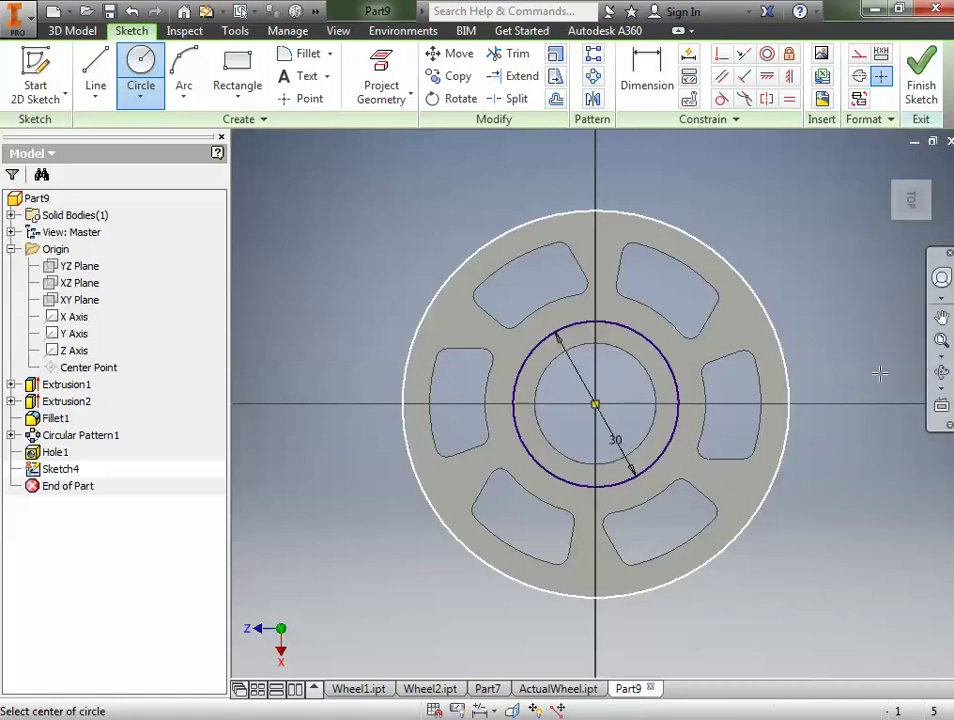
pyautogui.click(918, 92)
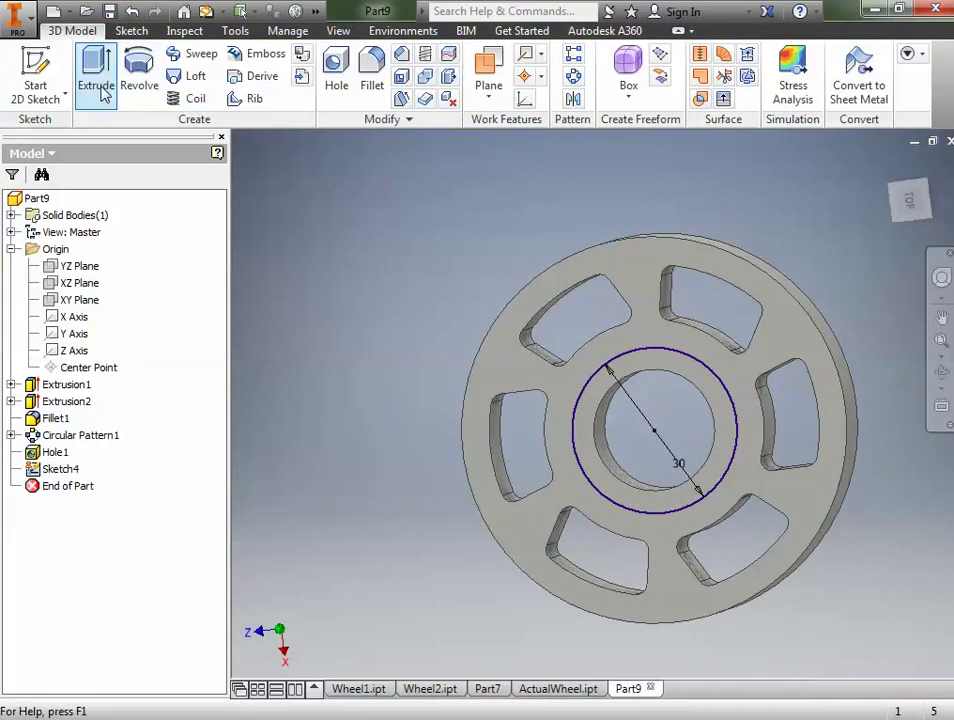
# Extrude the 30 mm circle as a 10 mm deep cut into the disc to form a recess around the hole
pyautogui.click(97, 85)
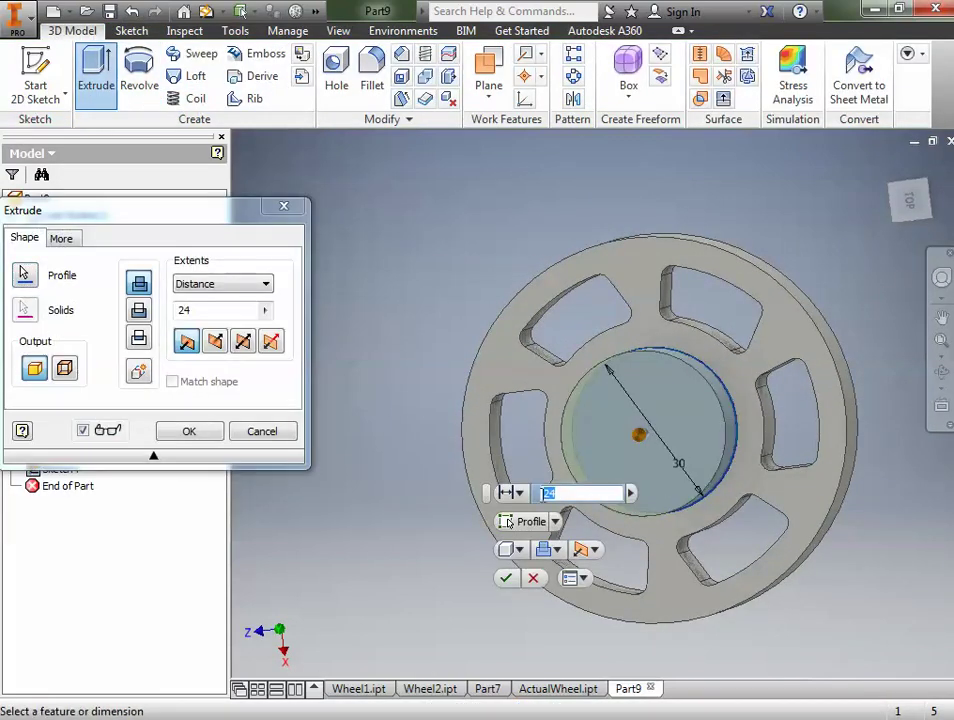
pyautogui.click(594, 549)
pyautogui.click(570, 592)
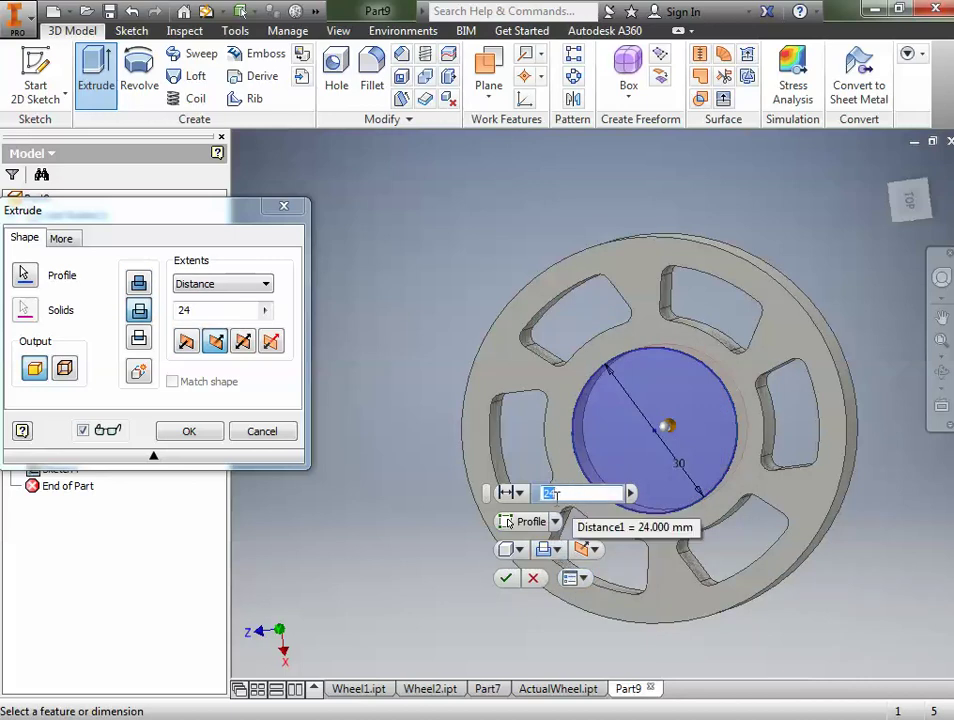
pyautogui.click(563, 494)
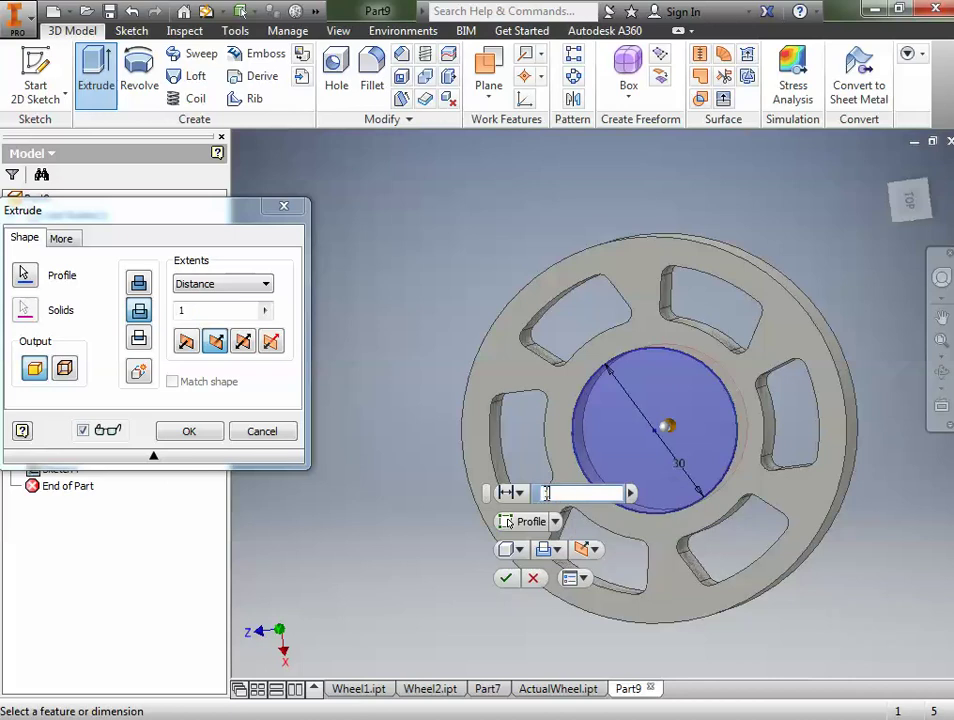
pyautogui.click(506, 578)
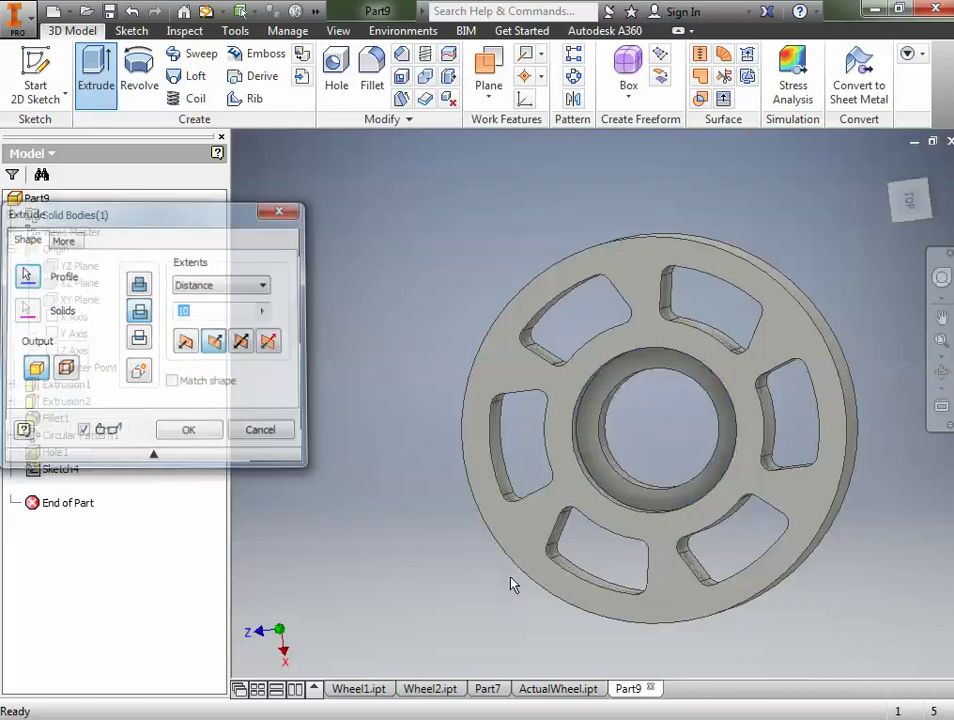
pyautogui.click(941, 372)
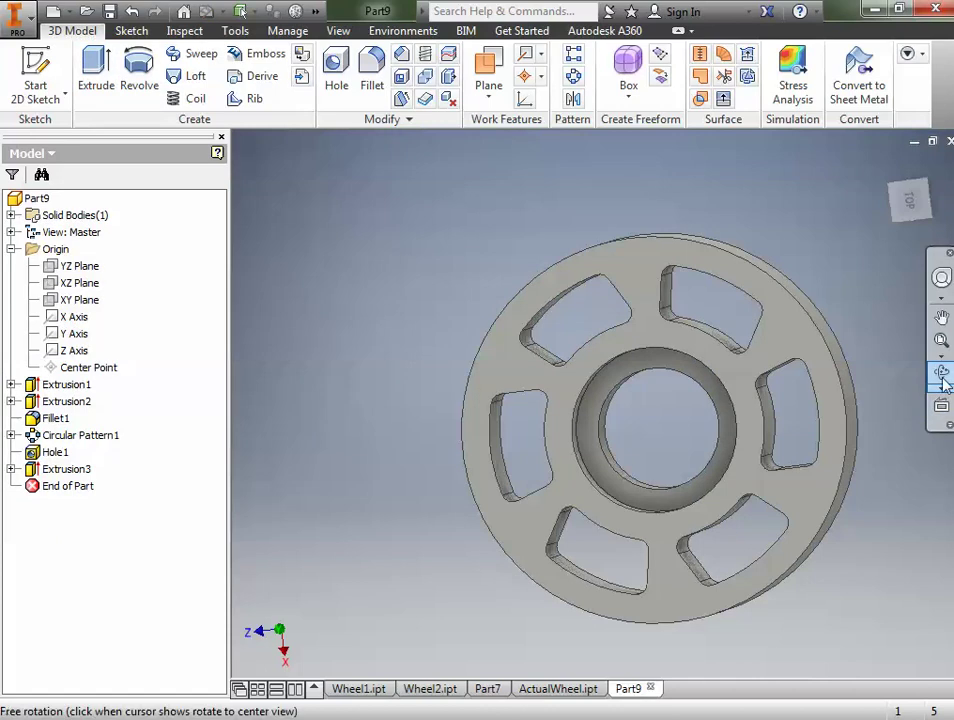
pyautogui.moveTo(777, 379); pyautogui.dragTo(570, 380)
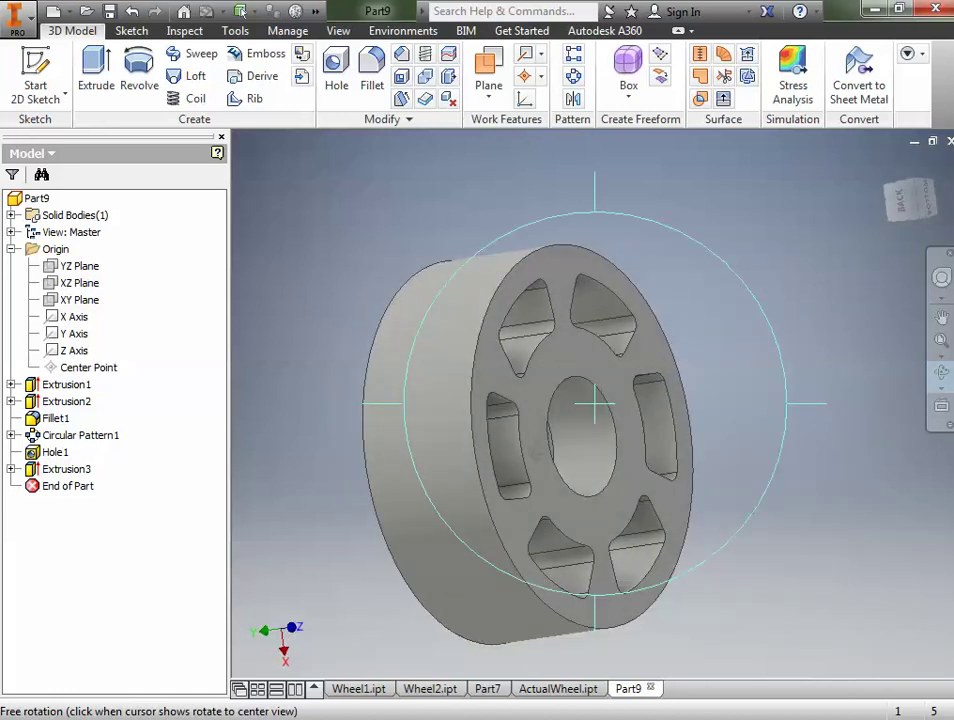
pyautogui.moveTo(502, 457); pyautogui.dragTo(669, 383)
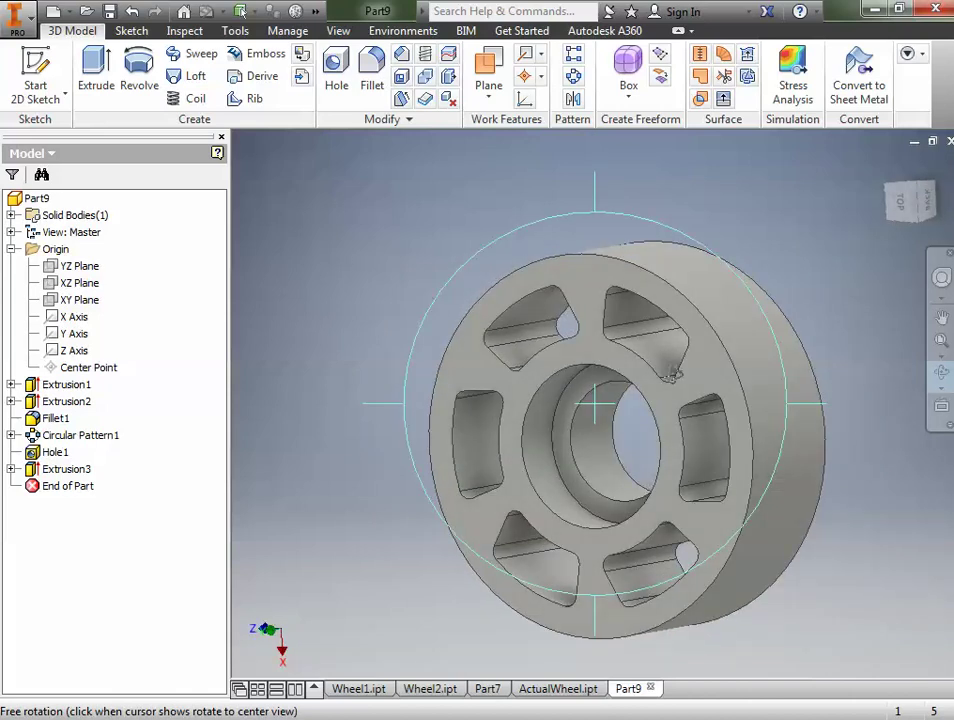
pyautogui.press('Escape')
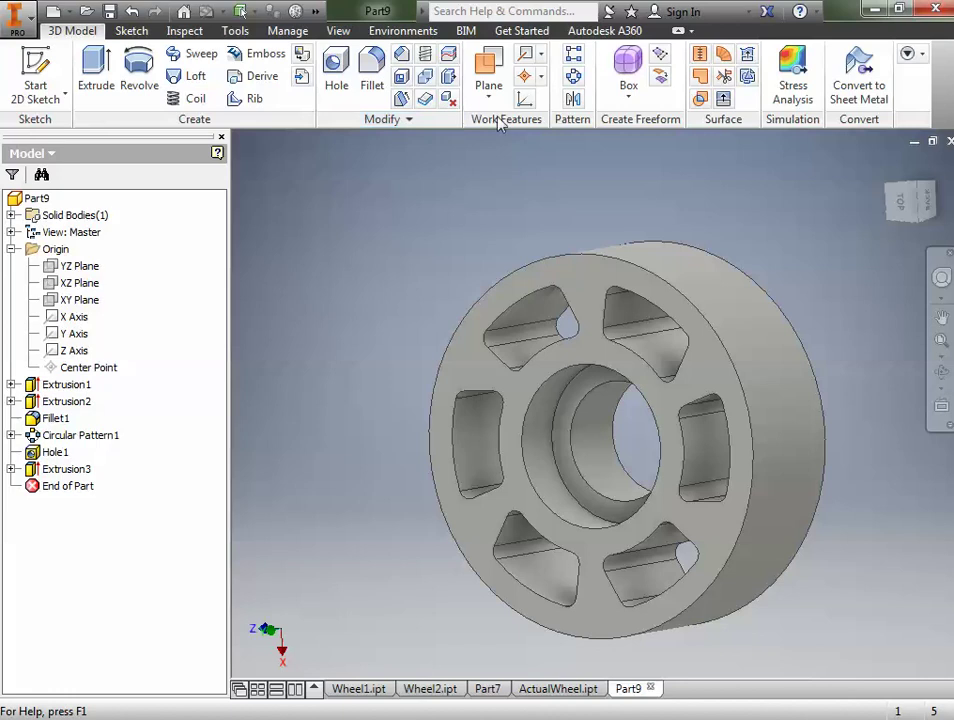
pyautogui.click(573, 100)
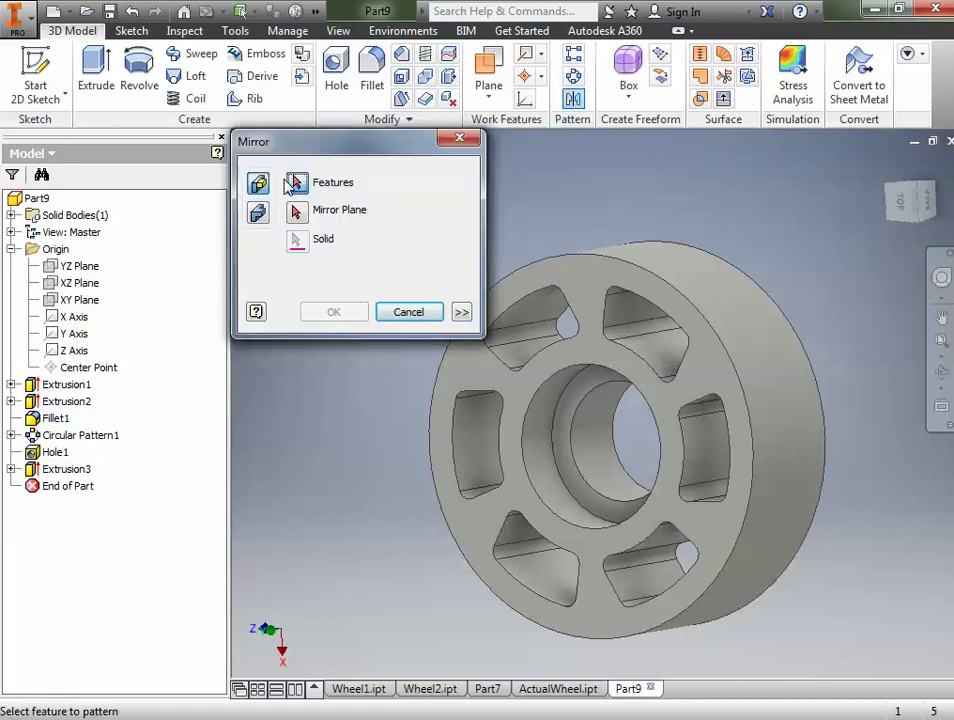
pyautogui.click(559, 496)
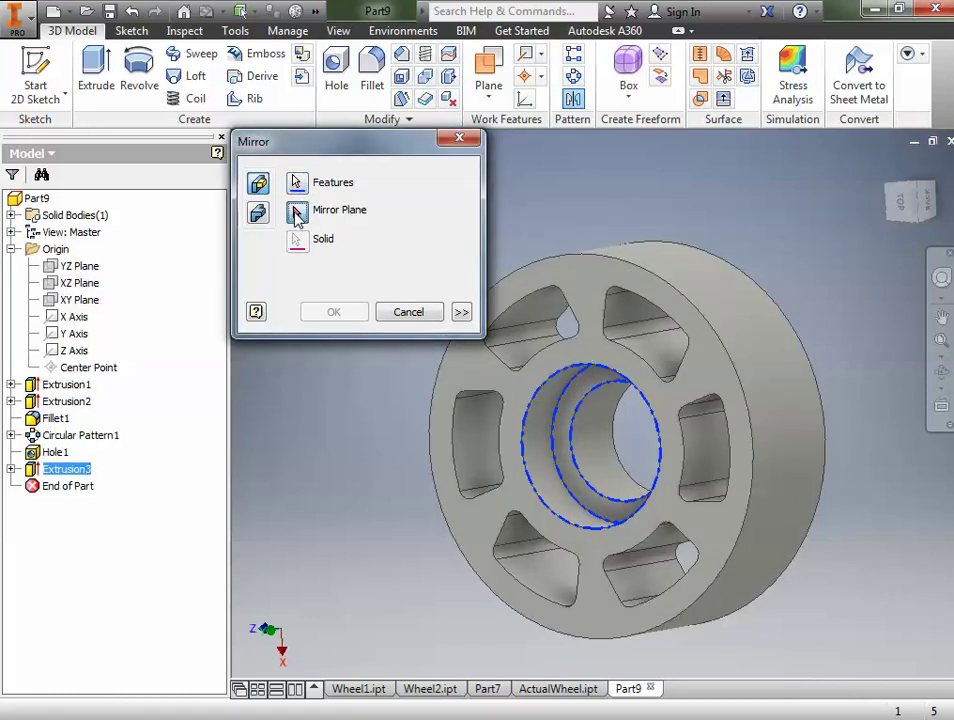
pyautogui.click(299, 214)
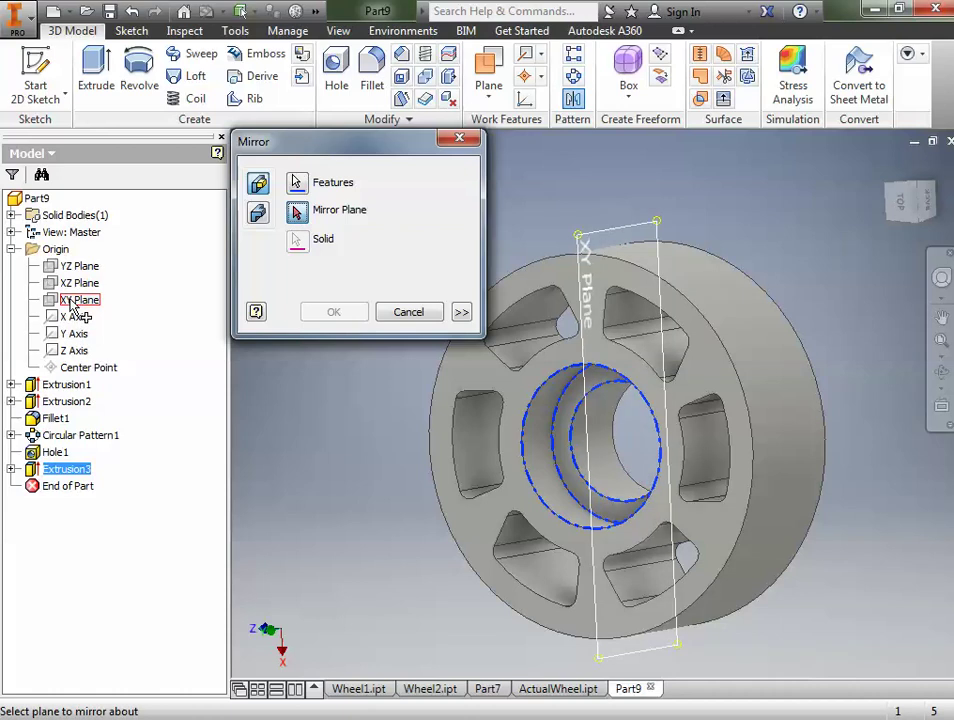
pyautogui.click(940, 375)
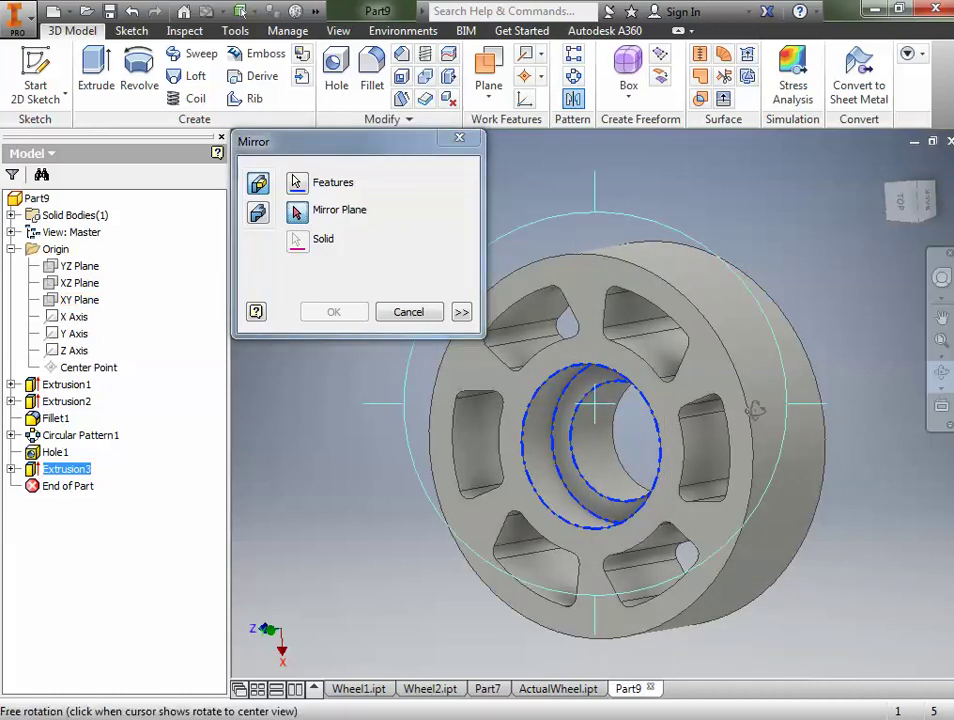
pyautogui.moveTo(700, 380); pyautogui.dragTo(628, 366)
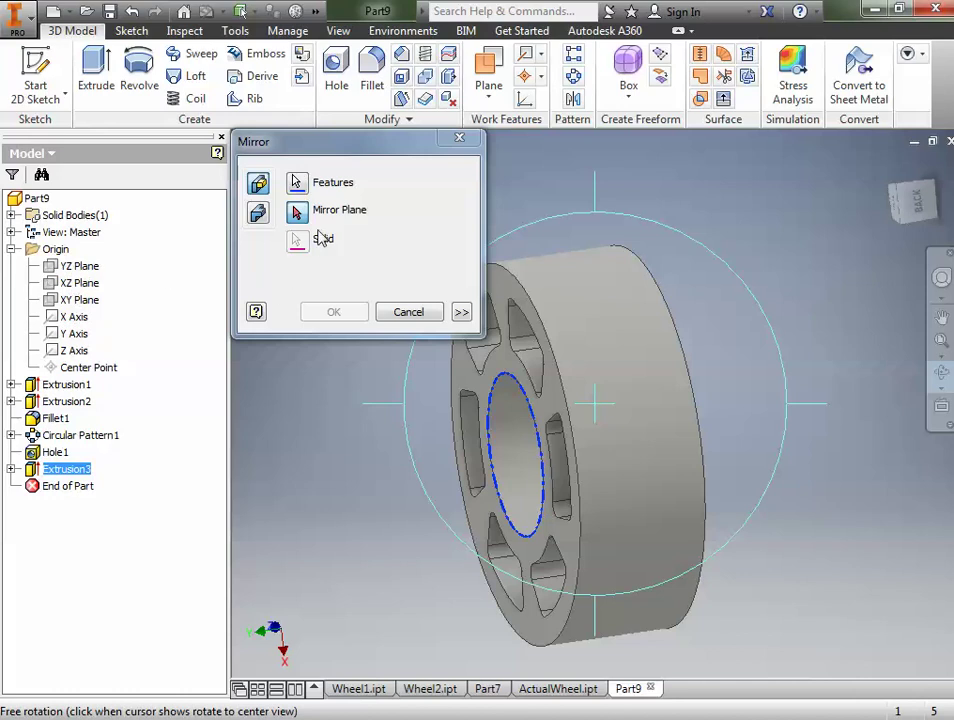
pyautogui.click(296, 210)
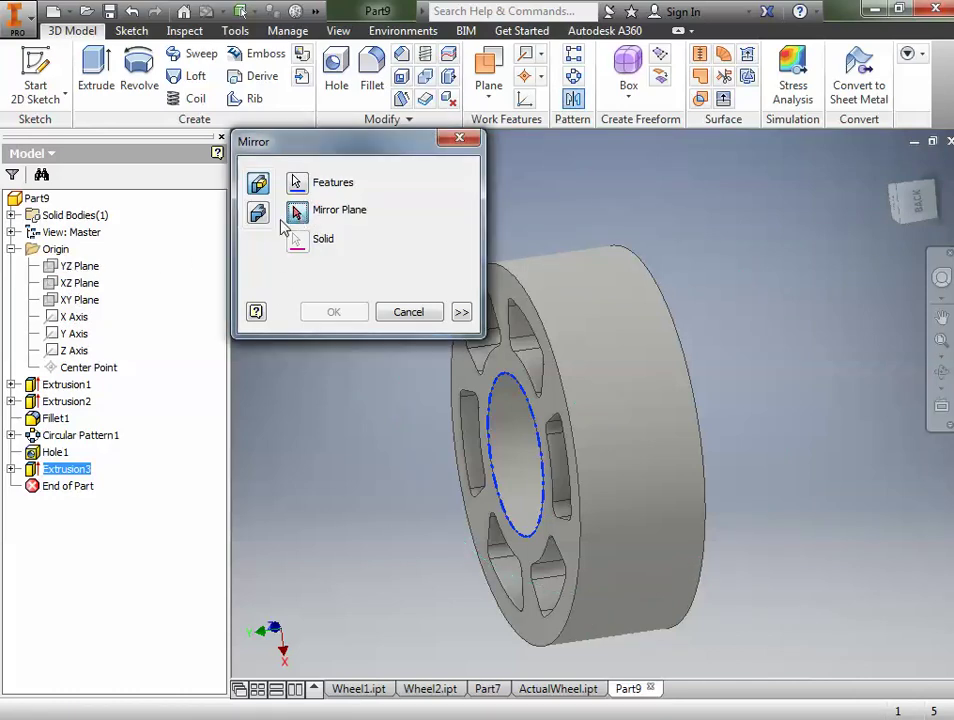
pyautogui.click(78, 283)
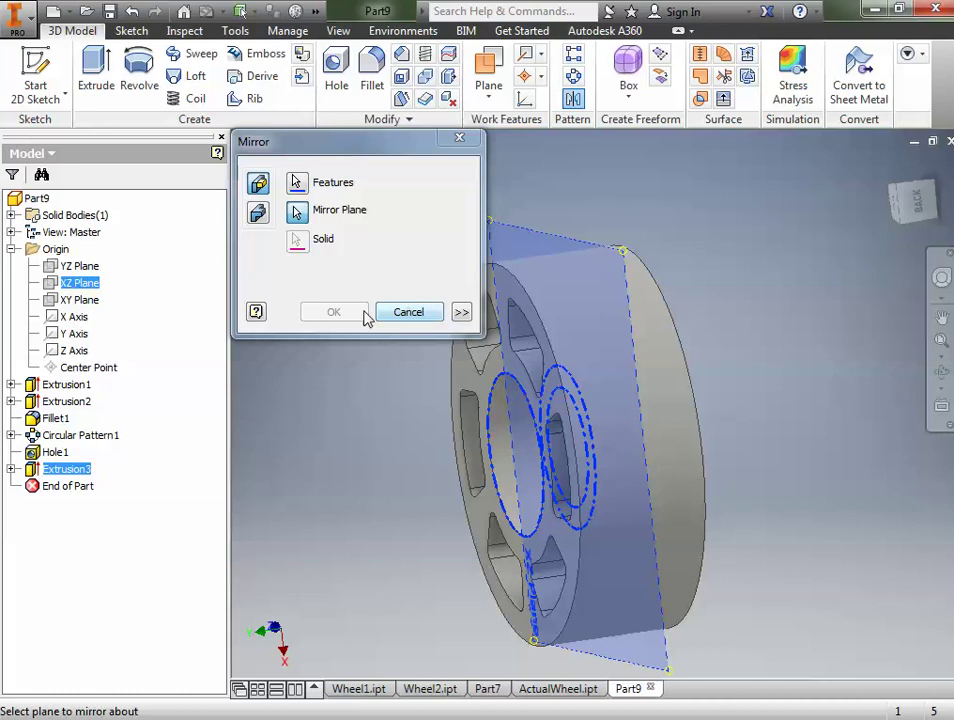
pyautogui.click(410, 313)
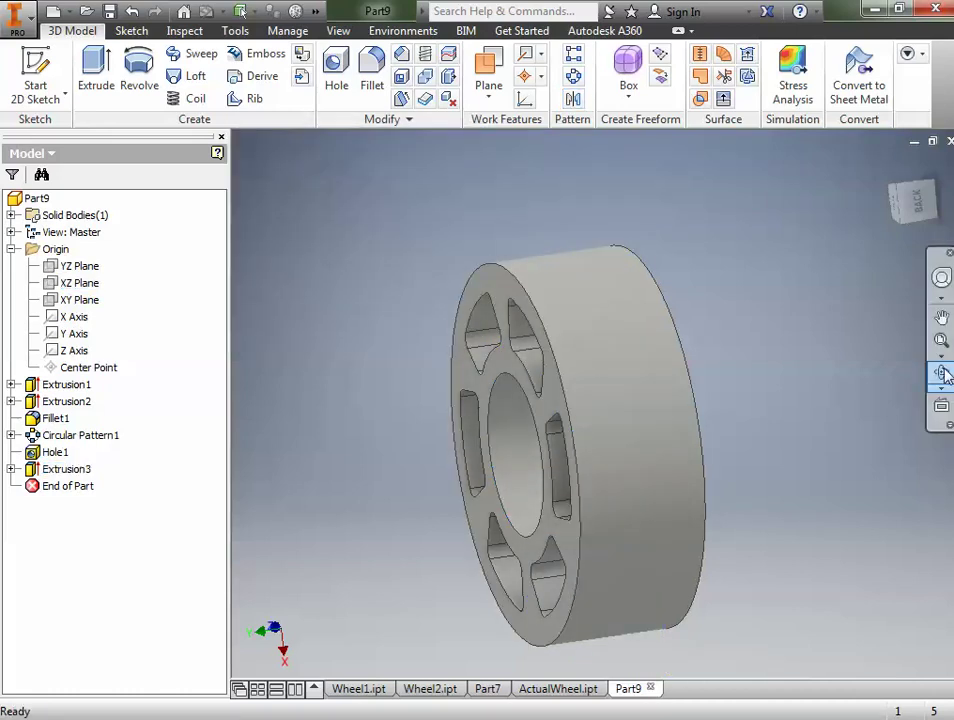
# Mirror the 30 mm recess cut across the XZ Plane to form a matching recess on the disc's opposite face
pyautogui.click(941, 372)
pyautogui.moveTo(680, 413); pyautogui.dragTo(580, 378)
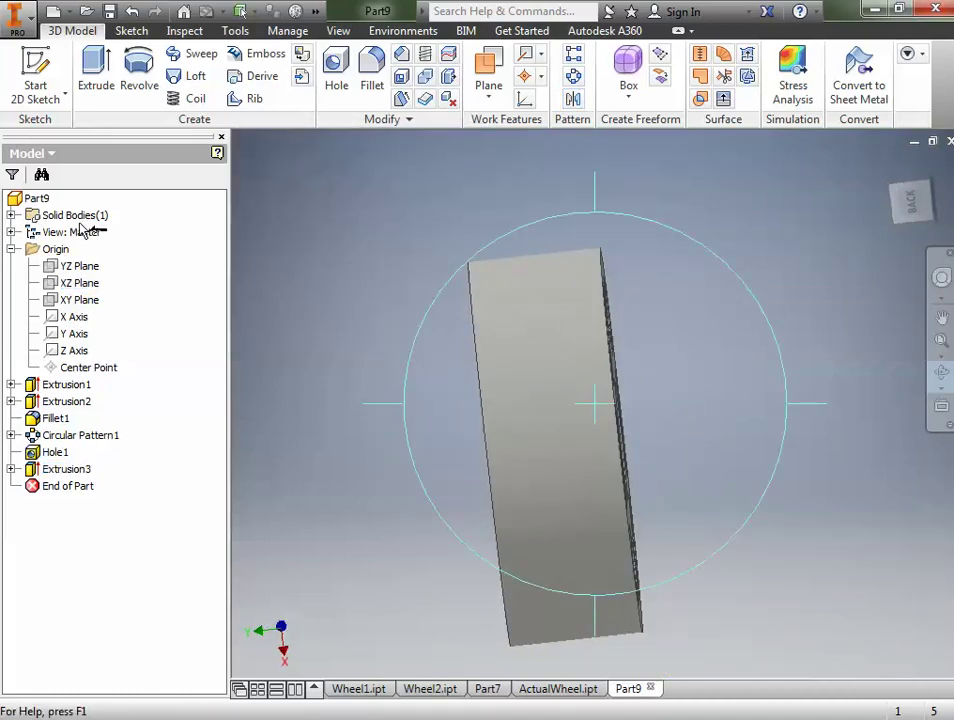
pyautogui.press('Escape')
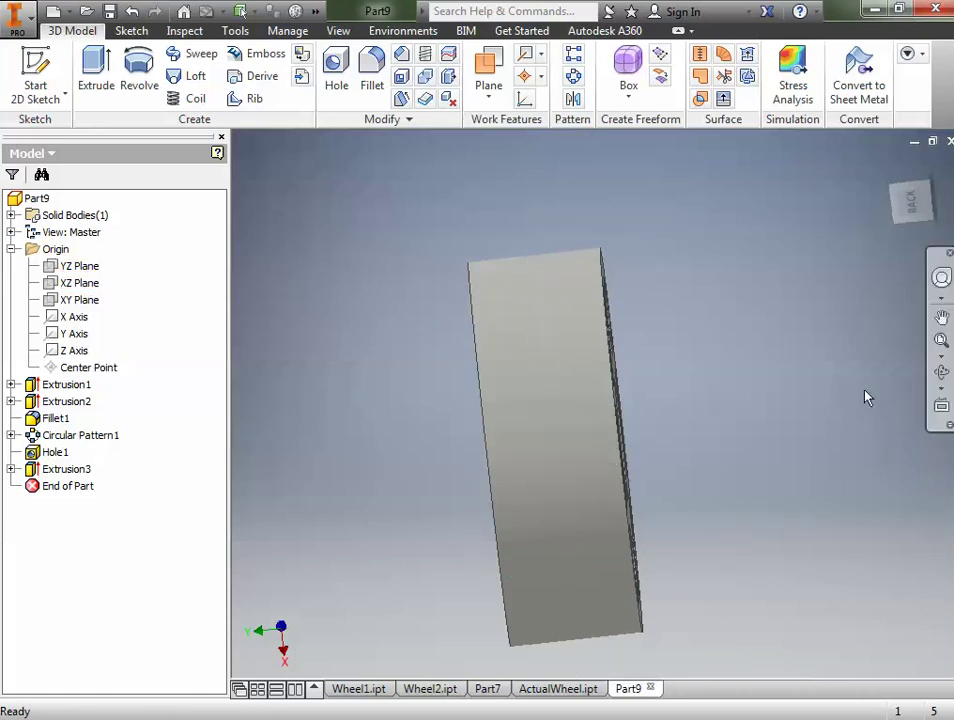
pyautogui.click(941, 371)
pyautogui.moveTo(639, 394); pyautogui.dragTo(678, 358)
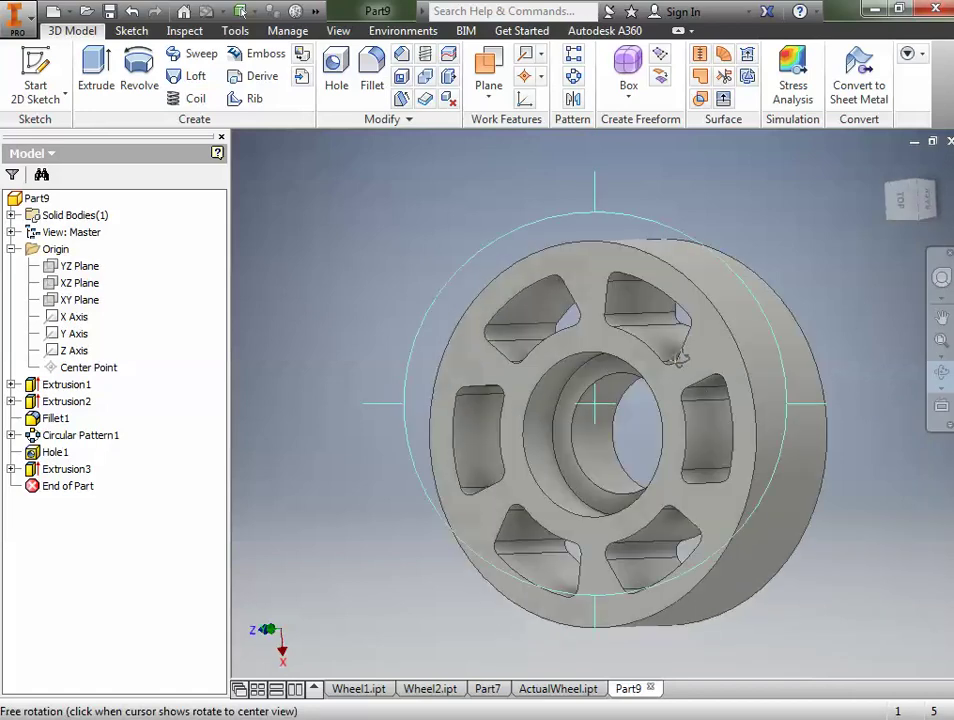
pyautogui.click(573, 99)
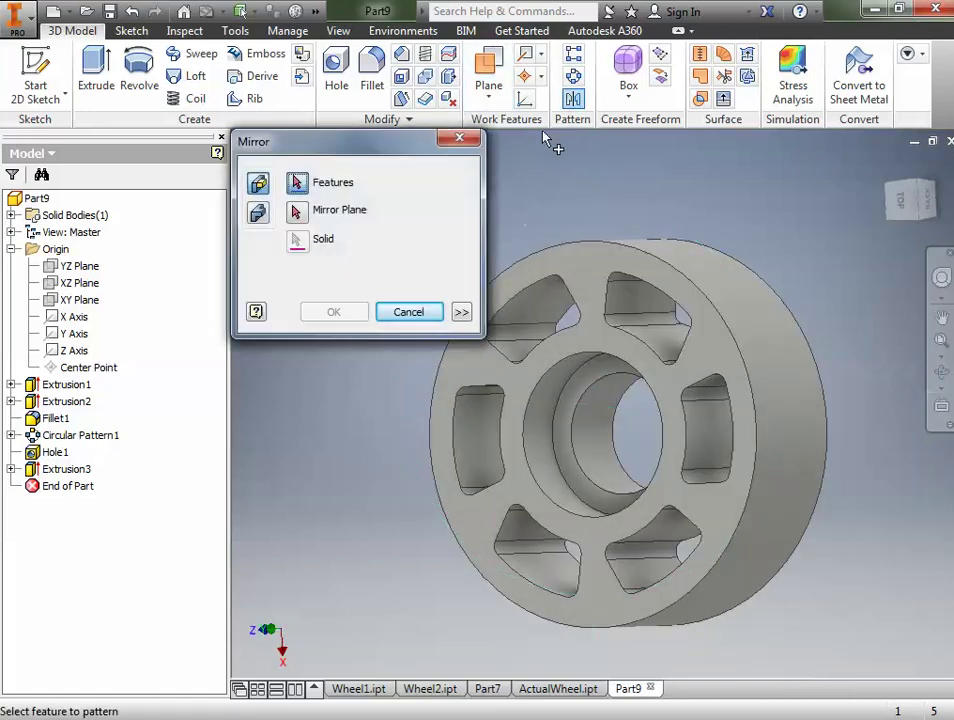
pyautogui.click(549, 474)
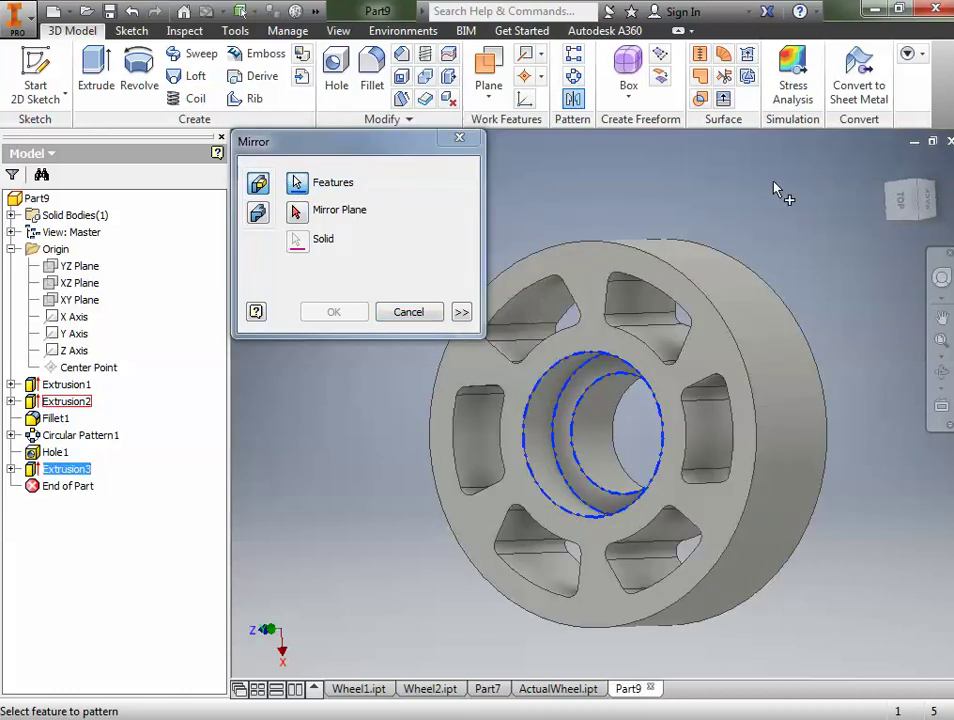
pyautogui.click(298, 212)
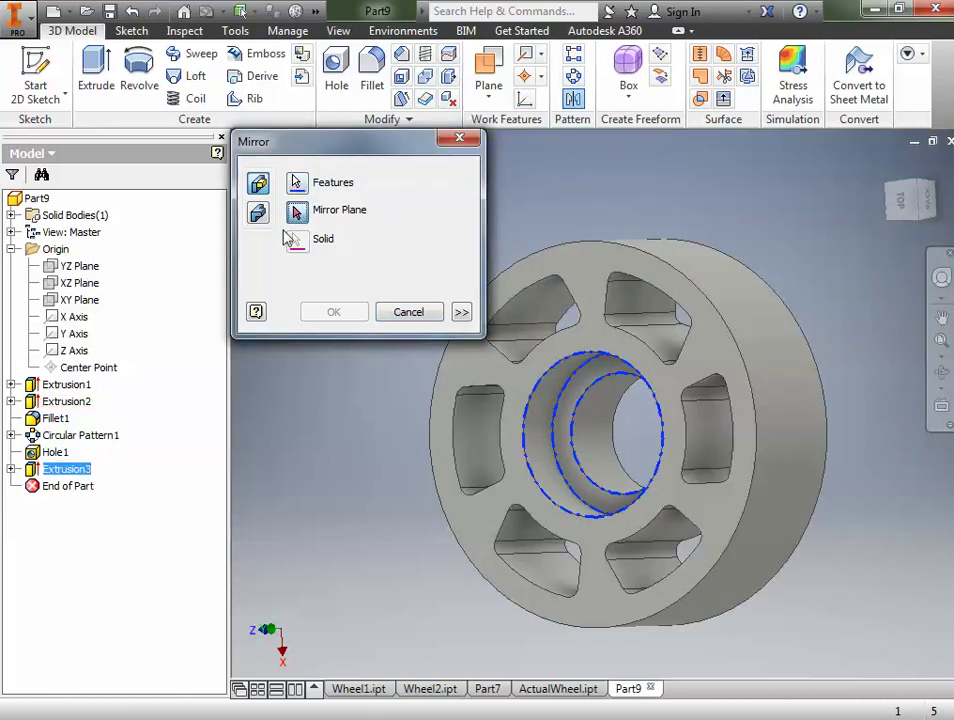
pyautogui.click(78, 285)
pyautogui.click(332, 314)
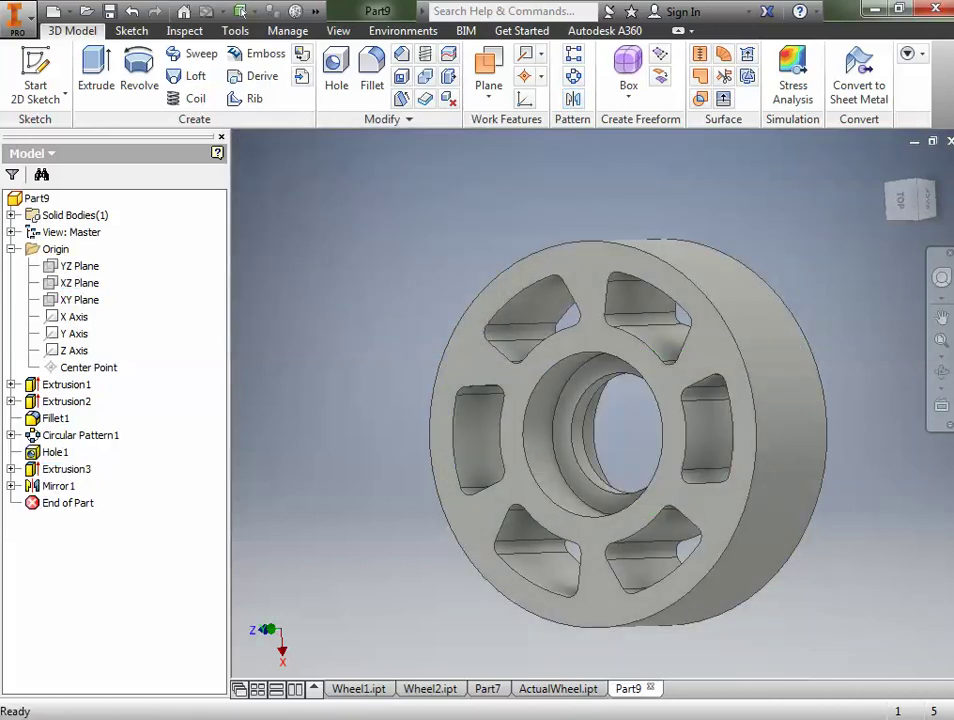
pyautogui.click(941, 370)
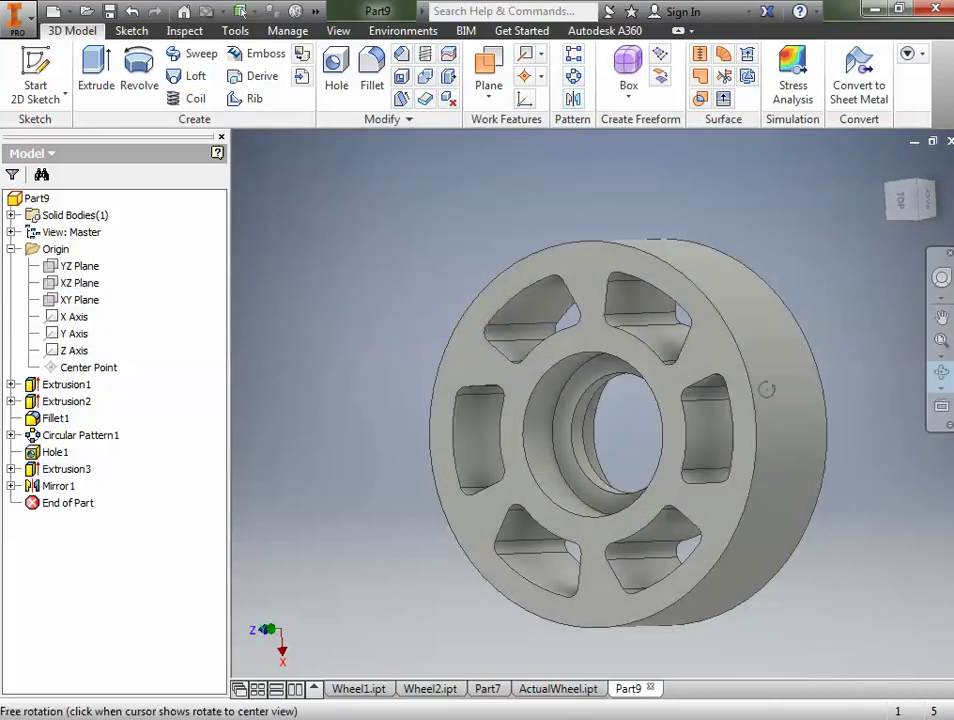
pyautogui.moveTo(701, 387); pyautogui.dragTo(480, 390)
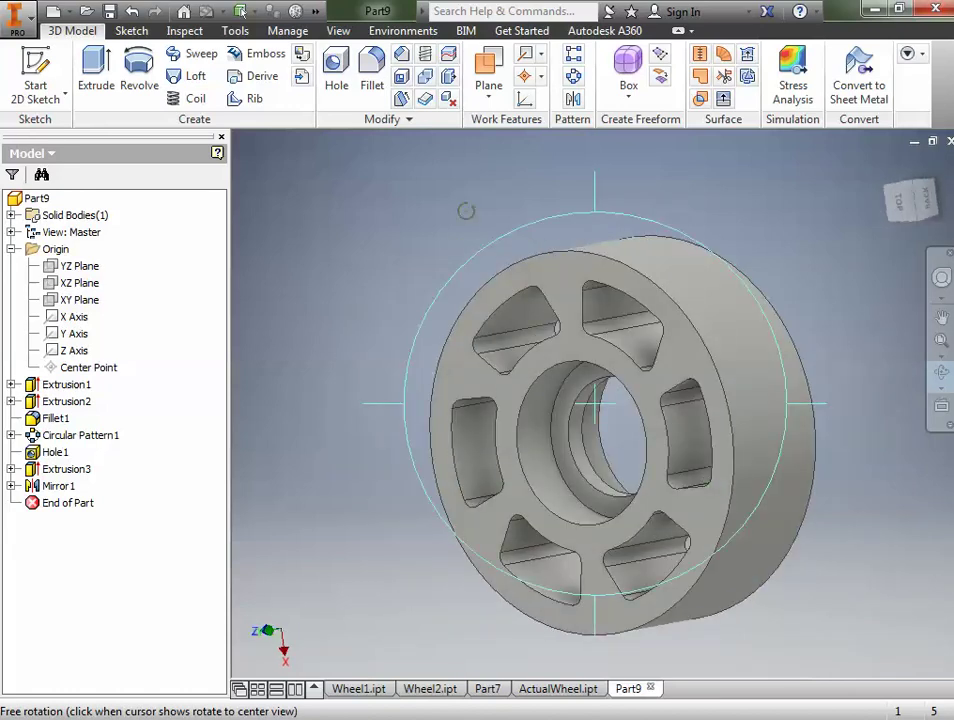